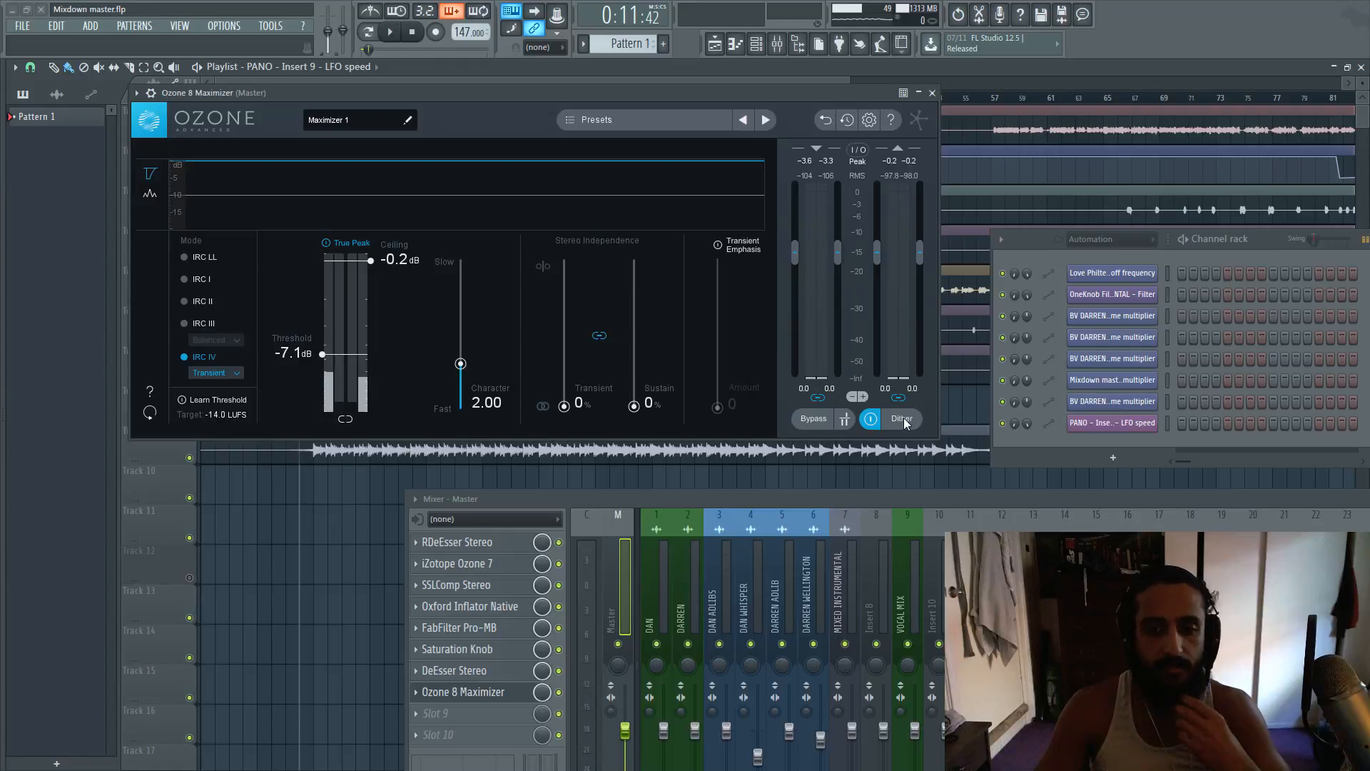
- Show the dither settings of the Ozone 8 Maximizer on the master and toggle dither off and on again
{"action": "left_click", "coordinate": [879, 423]}
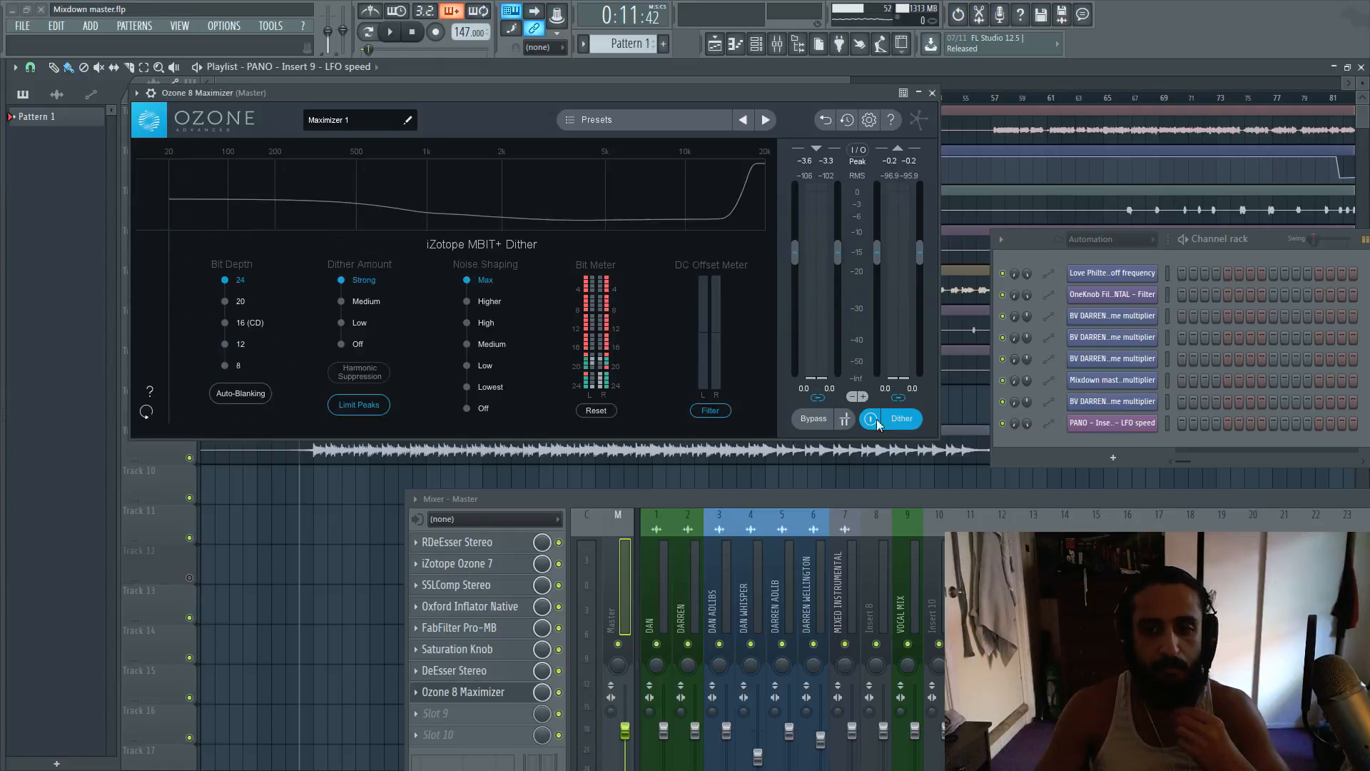
{"action": "left_click", "coordinate": [872, 421]}
{"action": "left_click", "coordinate": [871, 420]}
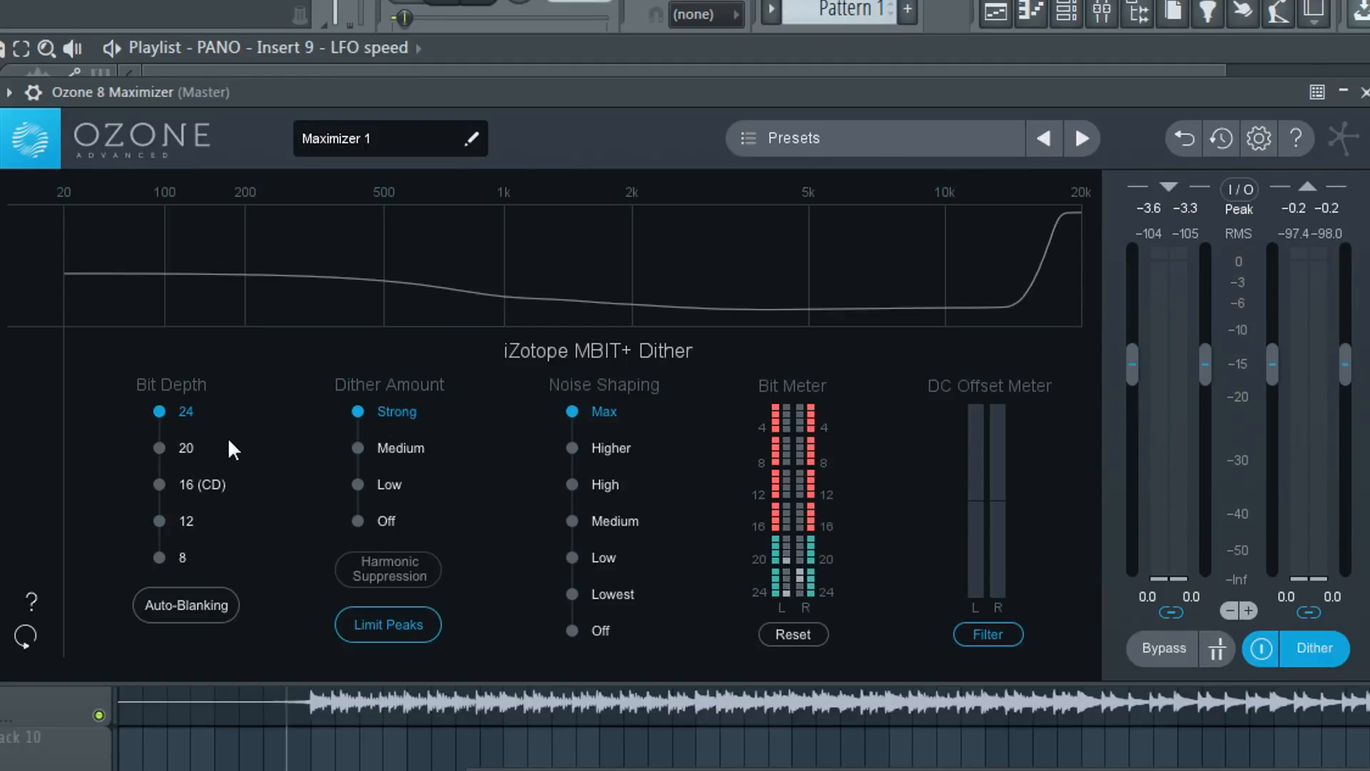
- Try the dither bit depths 20, 16 (CD), 12 and 8 to compare their noise levels, and return to 24
{"action": "left_click", "coordinate": [160, 446]}
{"action": "left_click", "coordinate": [159, 485]}
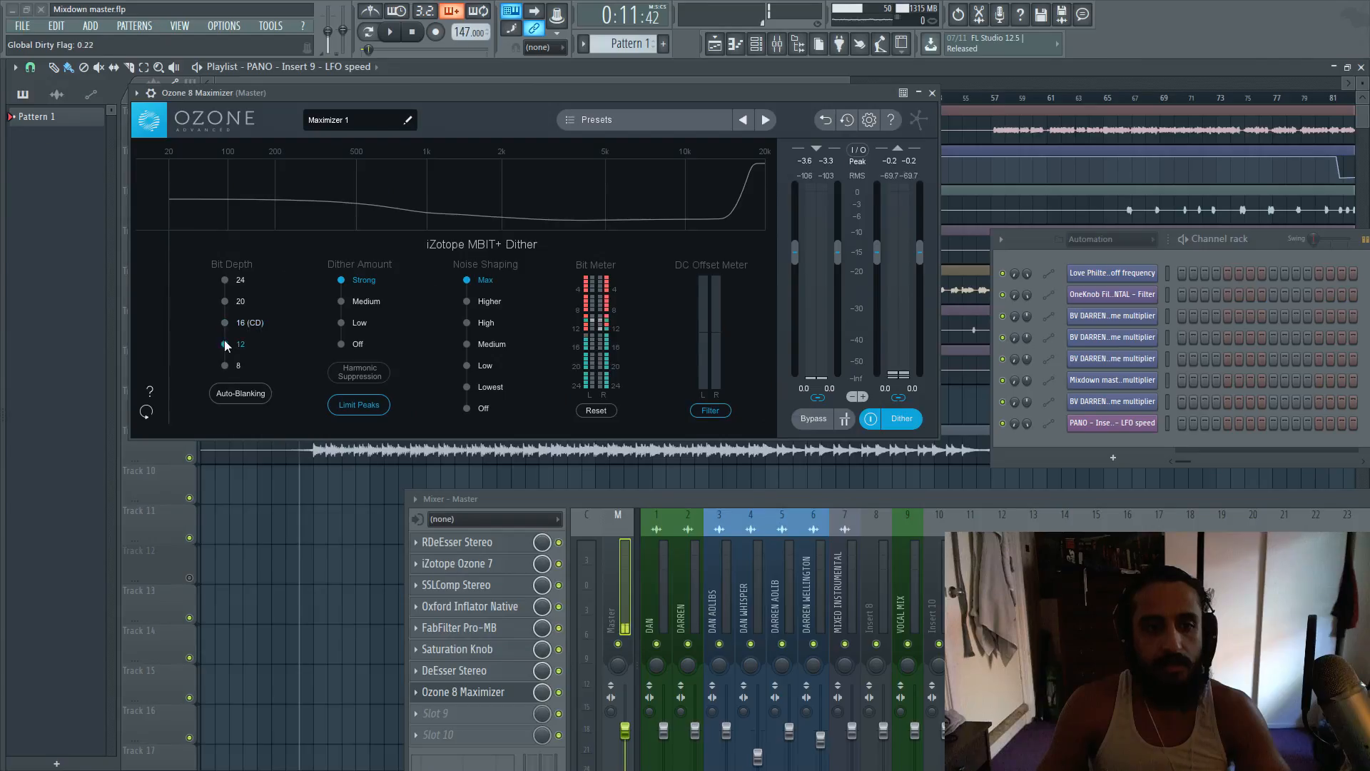
{"action": "left_click", "coordinate": [159, 557]}
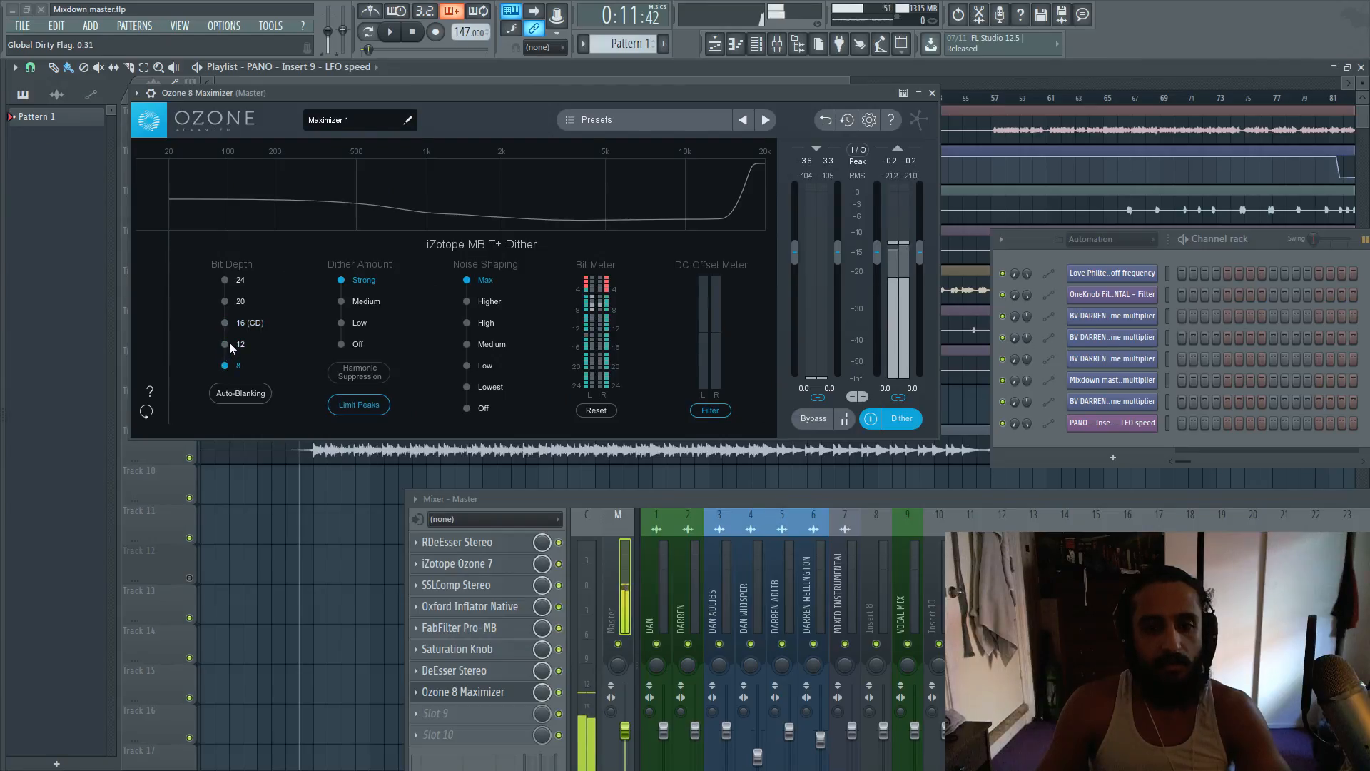
{"action": "left_click", "coordinate": [227, 342]}
{"action": "left_click", "coordinate": [225, 280]}
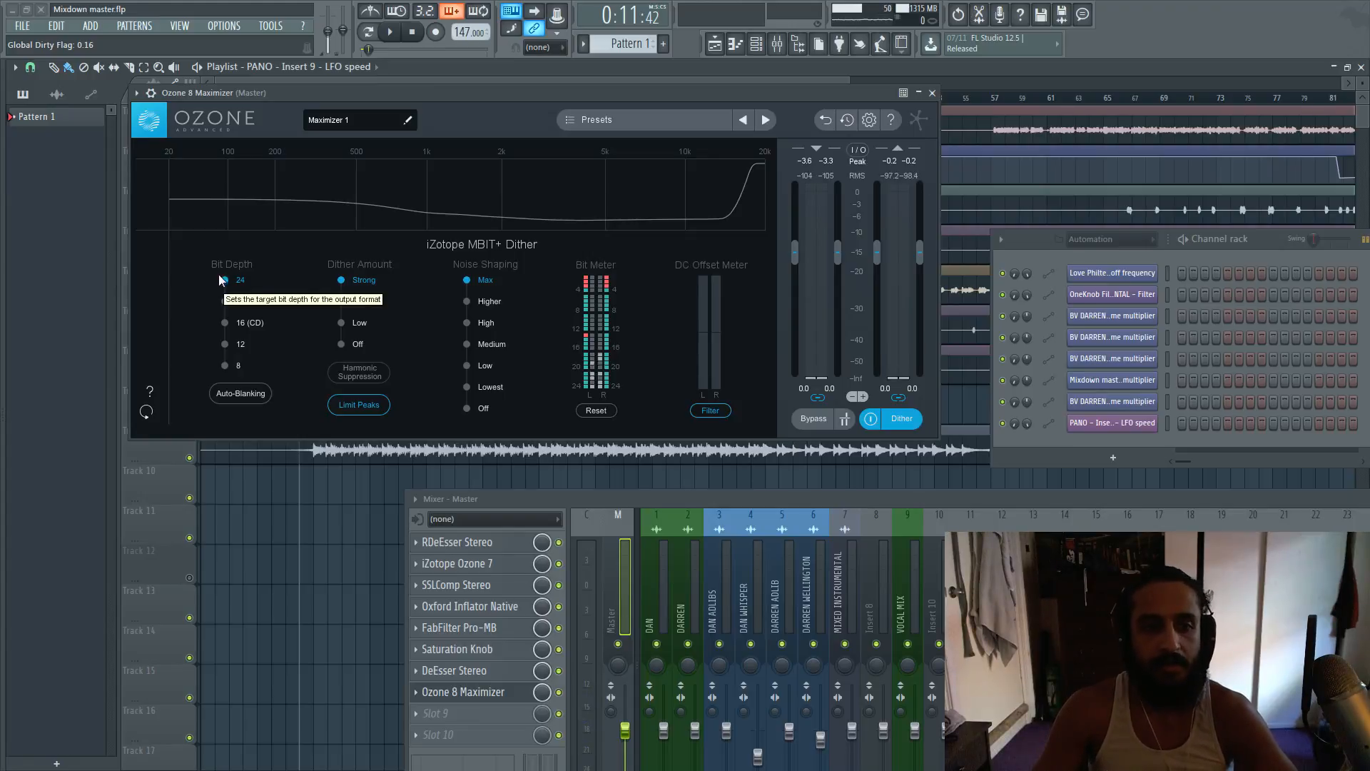
{"action": "left_click", "coordinate": [225, 323]}
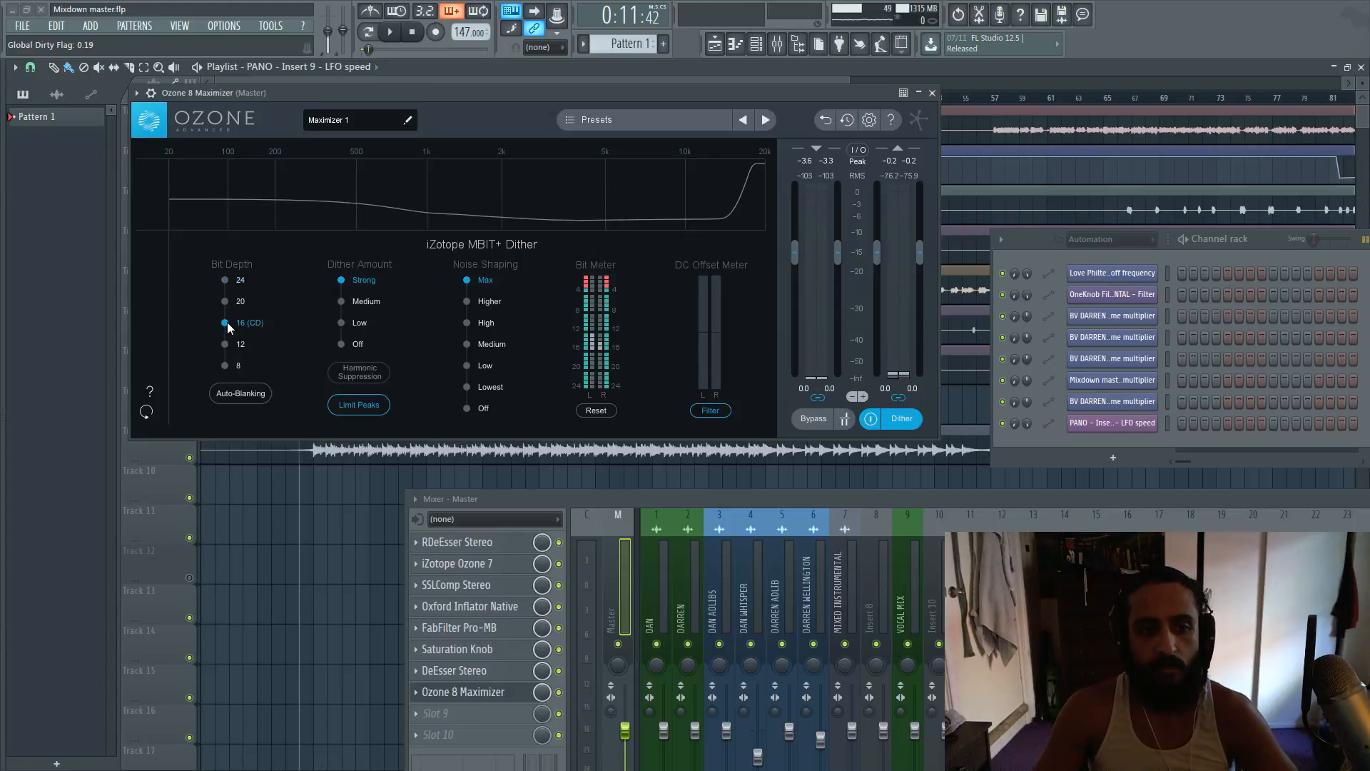
{"action": "left_click", "coordinate": [225, 281]}
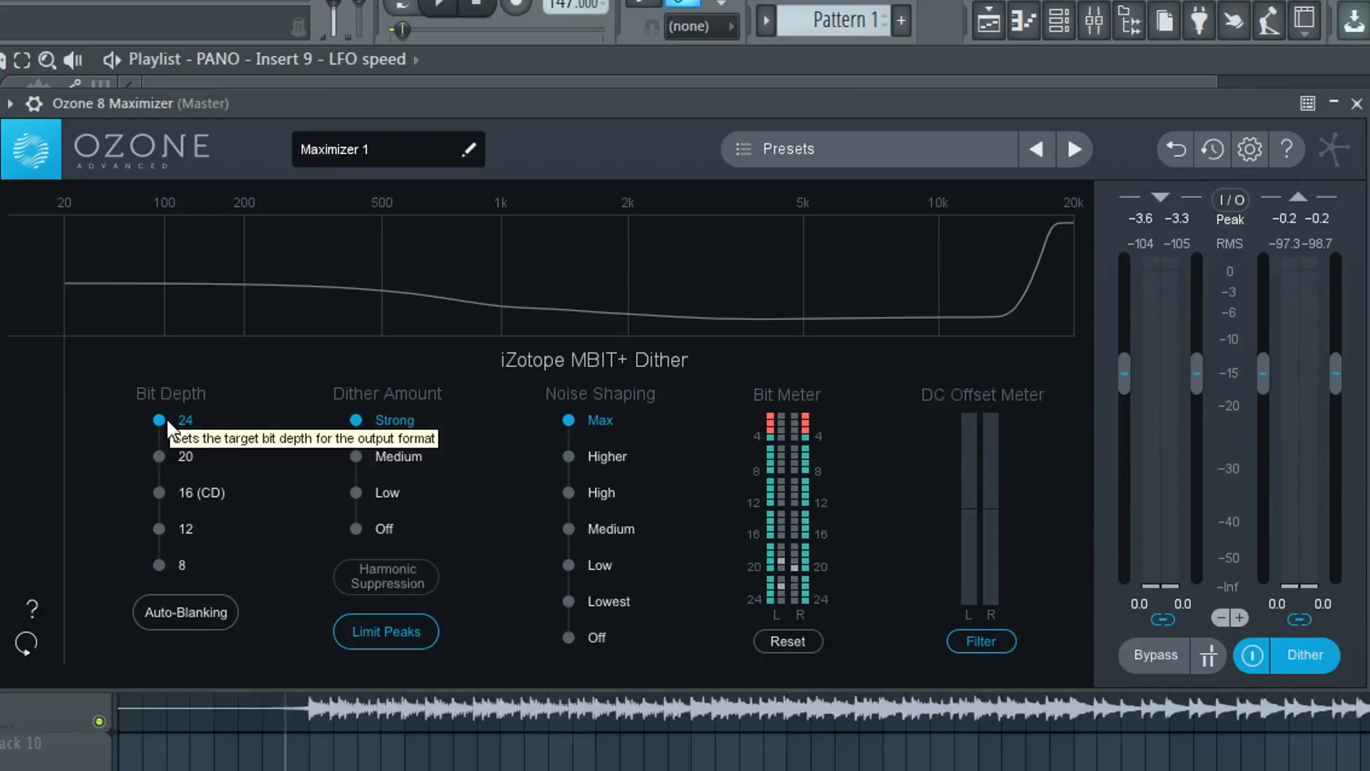
- Step the dither amount through Medium, Low and Off, and bring it back up to Strong
{"action": "left_click", "coordinate": [385, 460]}
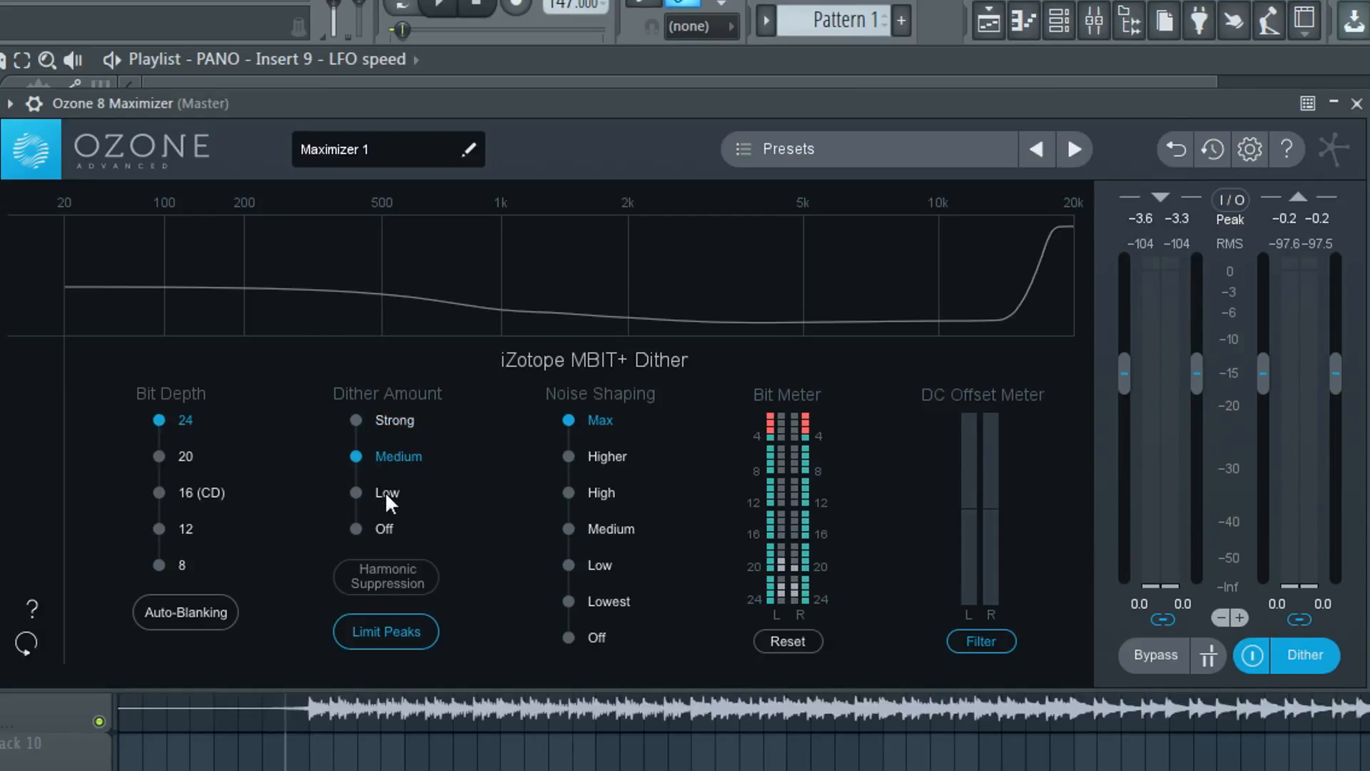
{"action": "left_click", "coordinate": [383, 491]}
{"action": "left_click", "coordinate": [382, 531]}
{"action": "left_click", "coordinate": [387, 498]}
{"action": "left_click", "coordinate": [390, 456]}
{"action": "left_click", "coordinate": [388, 418]}
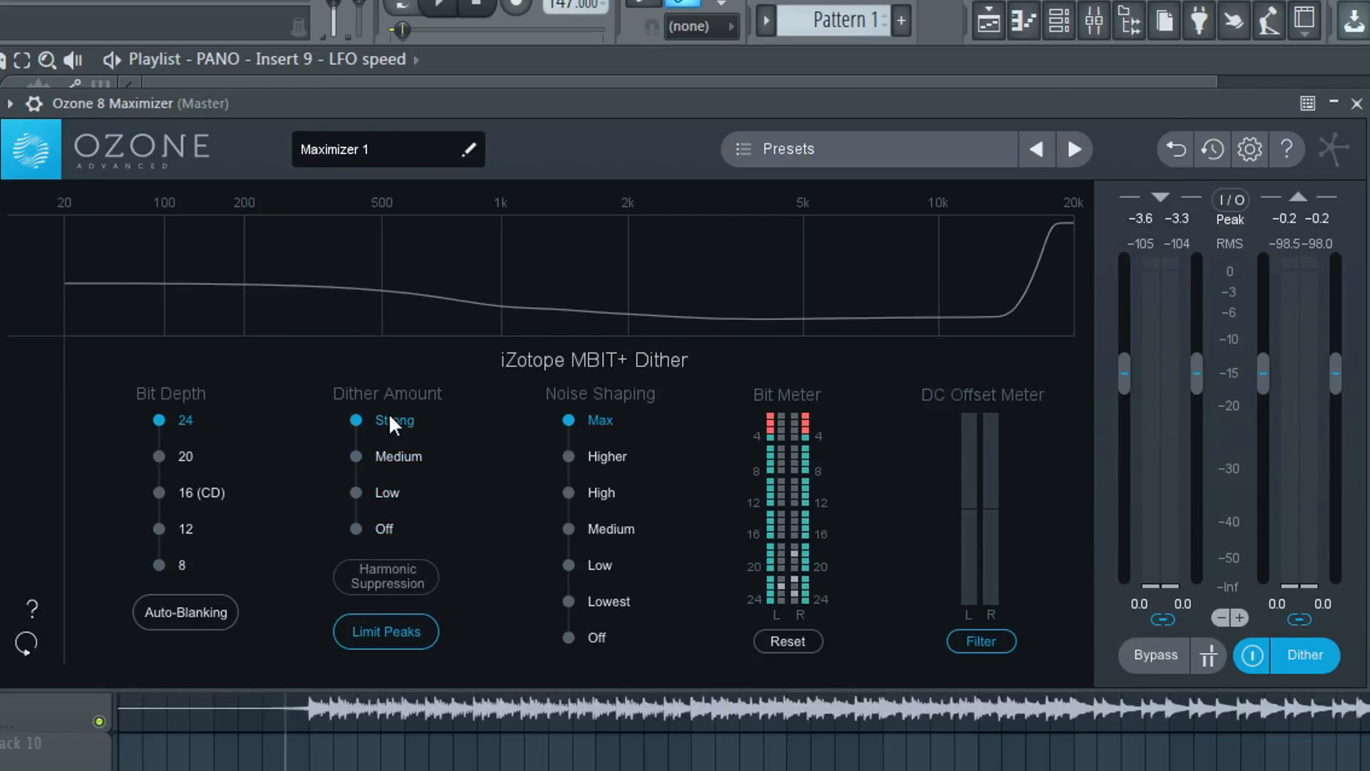
- Alternate the dither amount between Medium and Strong to compare the noise curve, ending on Strong
{"action": "left_click", "coordinate": [392, 461]}
{"action": "left_click", "coordinate": [393, 419]}
{"action": "left_click", "coordinate": [395, 455]}
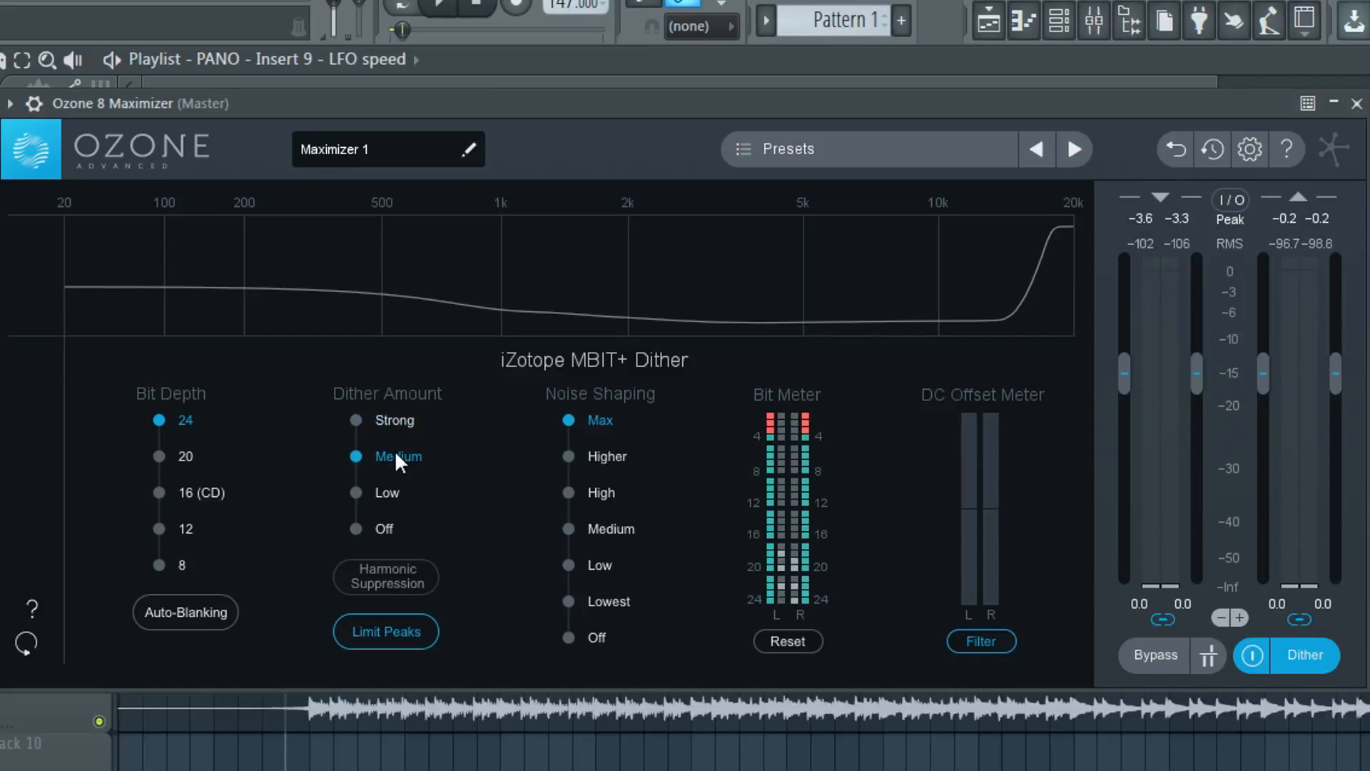
{"action": "left_click", "coordinate": [397, 420]}
{"action": "left_click", "coordinate": [398, 453]}
{"action": "left_click", "coordinate": [384, 417]}
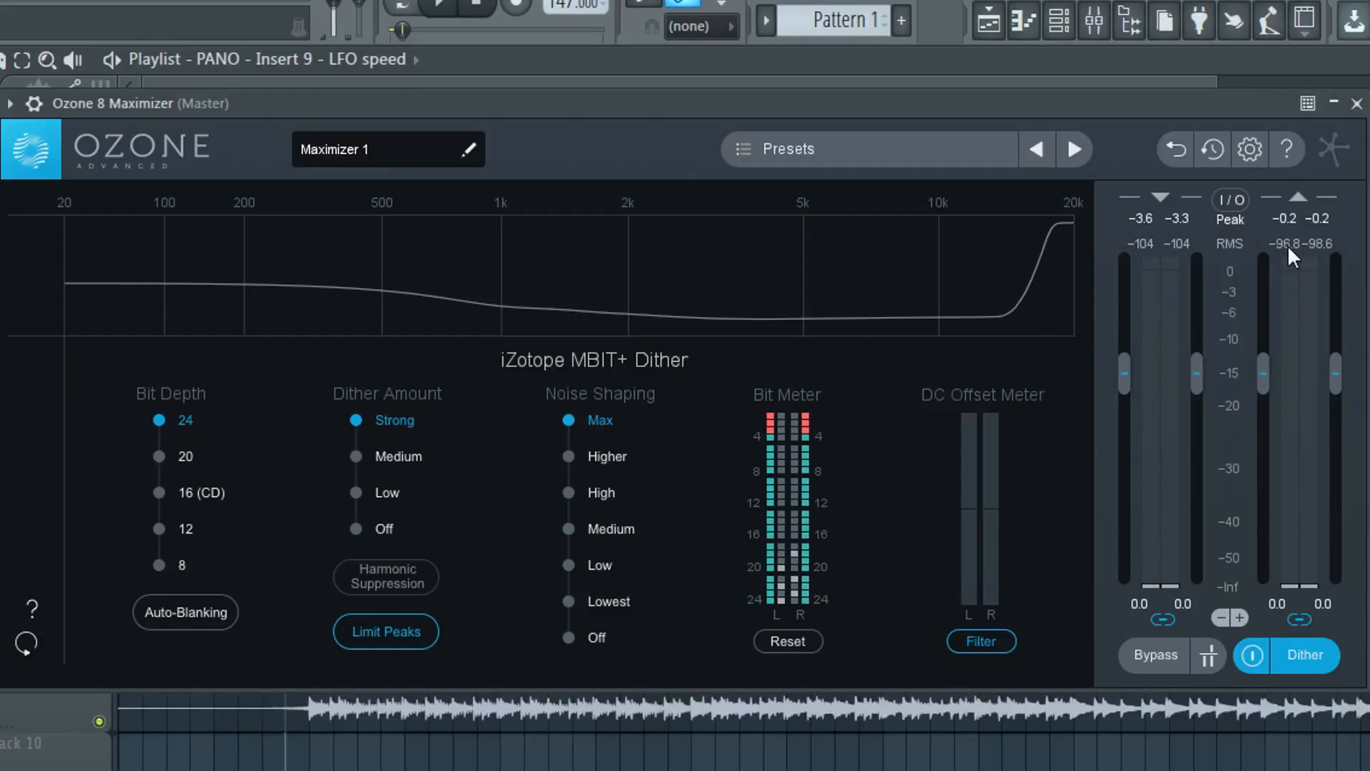
- Lower the dither amount through Medium and Low to Off, and set the bit depth to 16 (CD)
{"action": "left_click", "coordinate": [375, 464]}
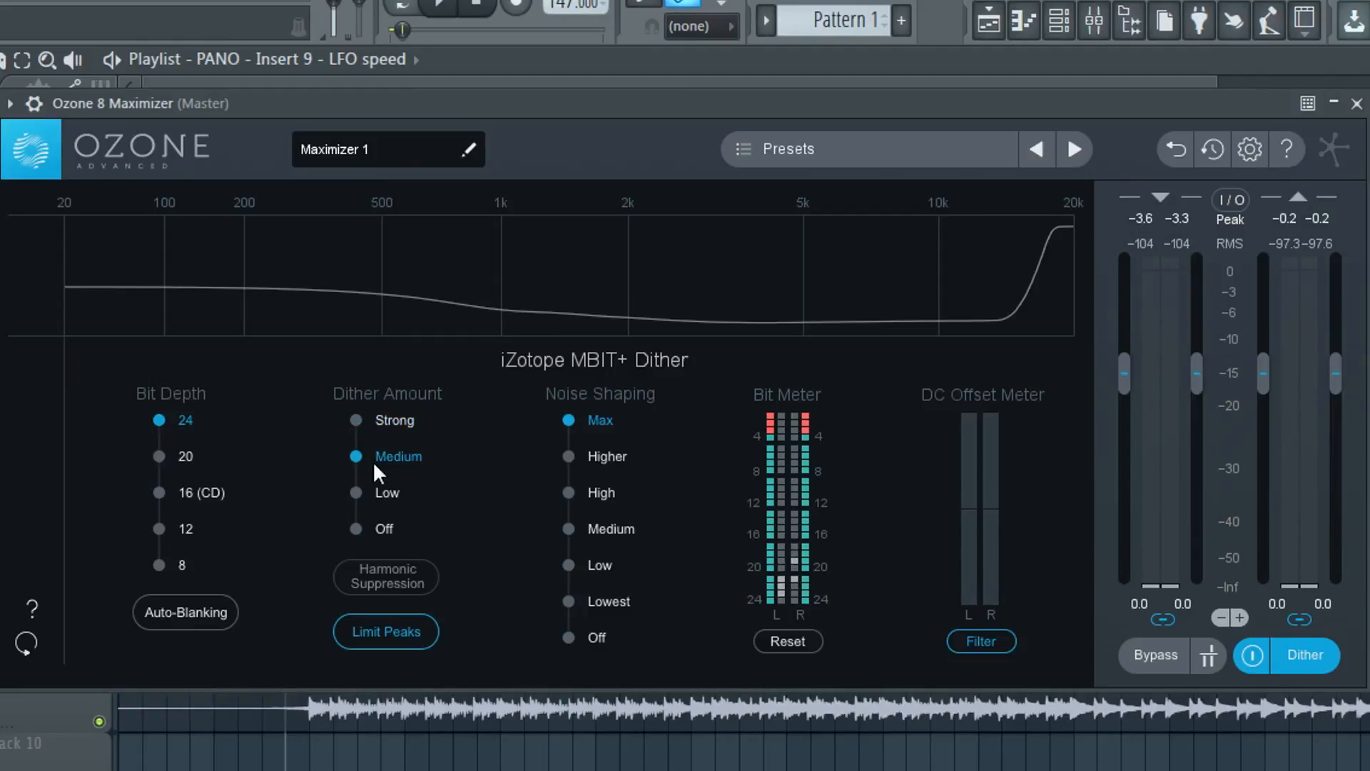
{"action": "left_click", "coordinate": [376, 500]}
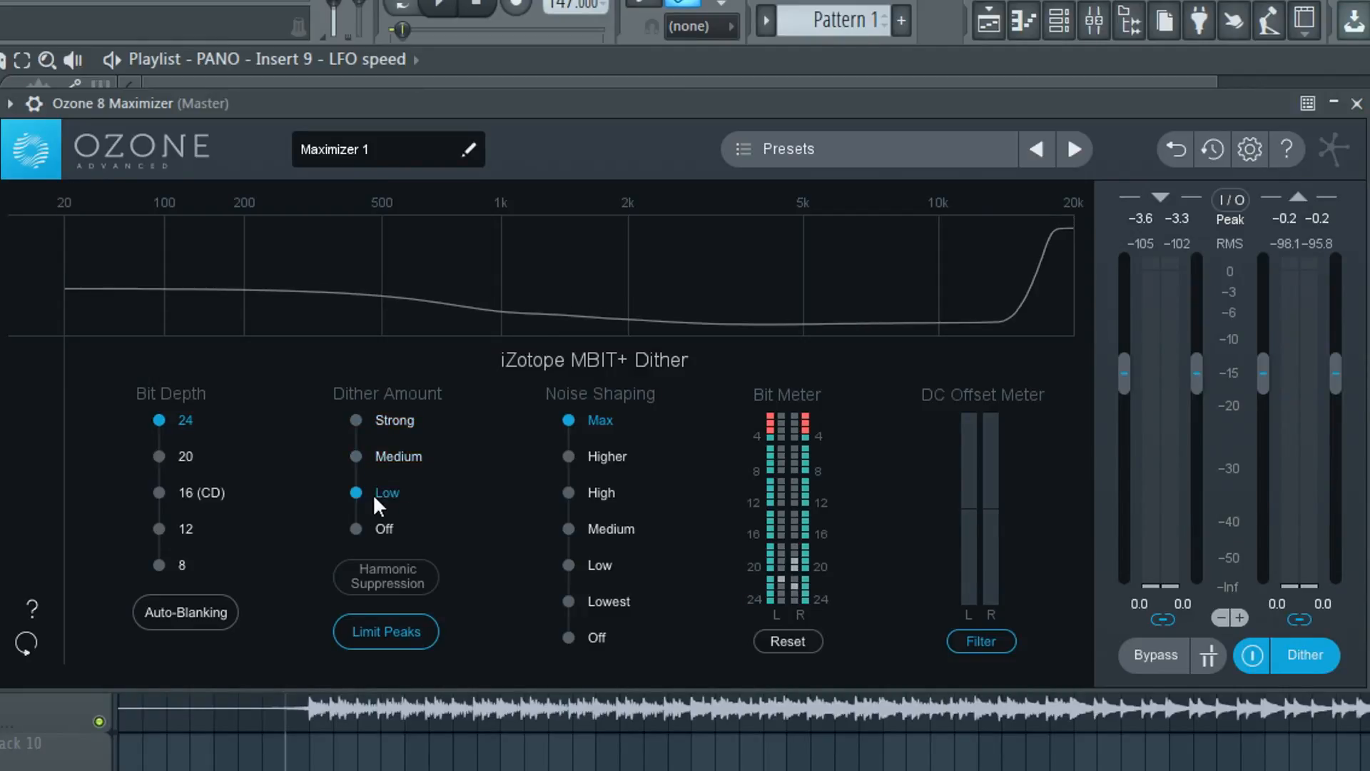
{"action": "left_click", "coordinate": [362, 529]}
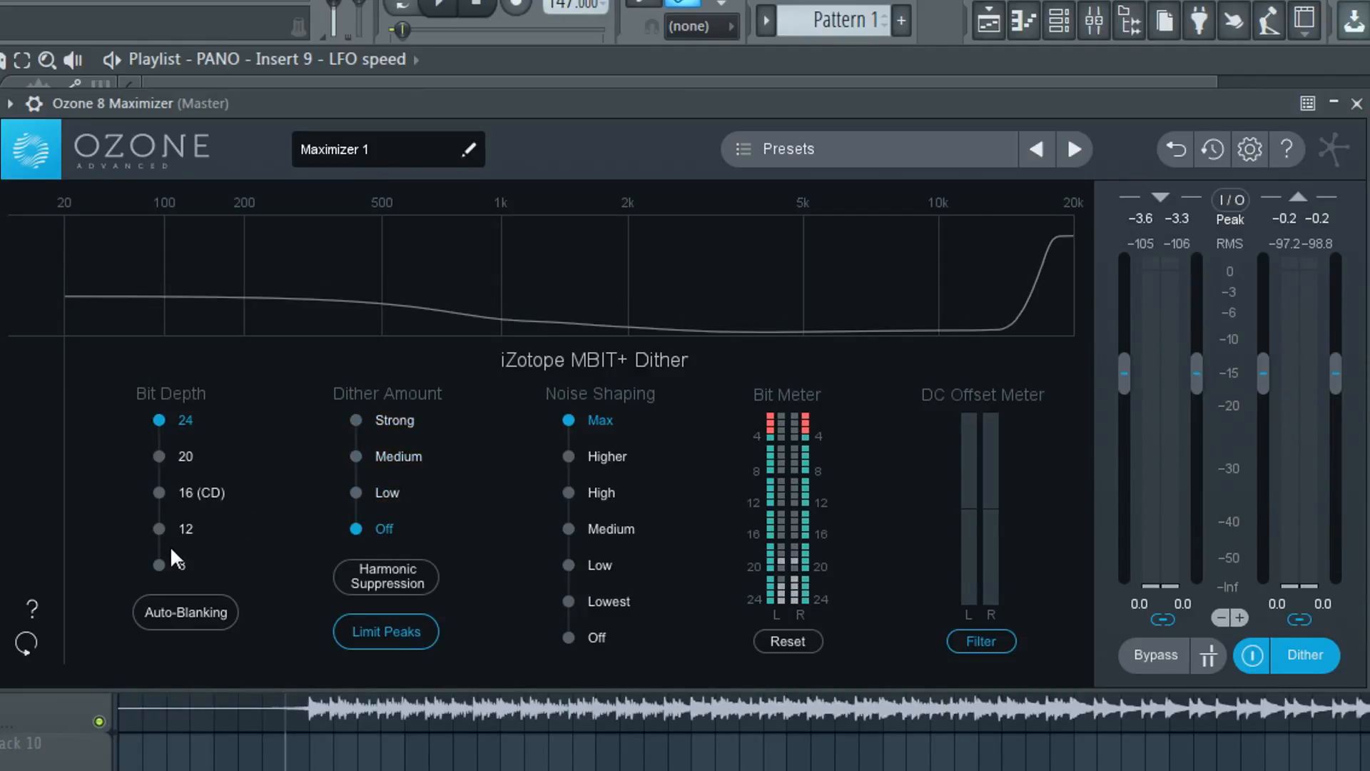
{"action": "left_click", "coordinate": [169, 518]}
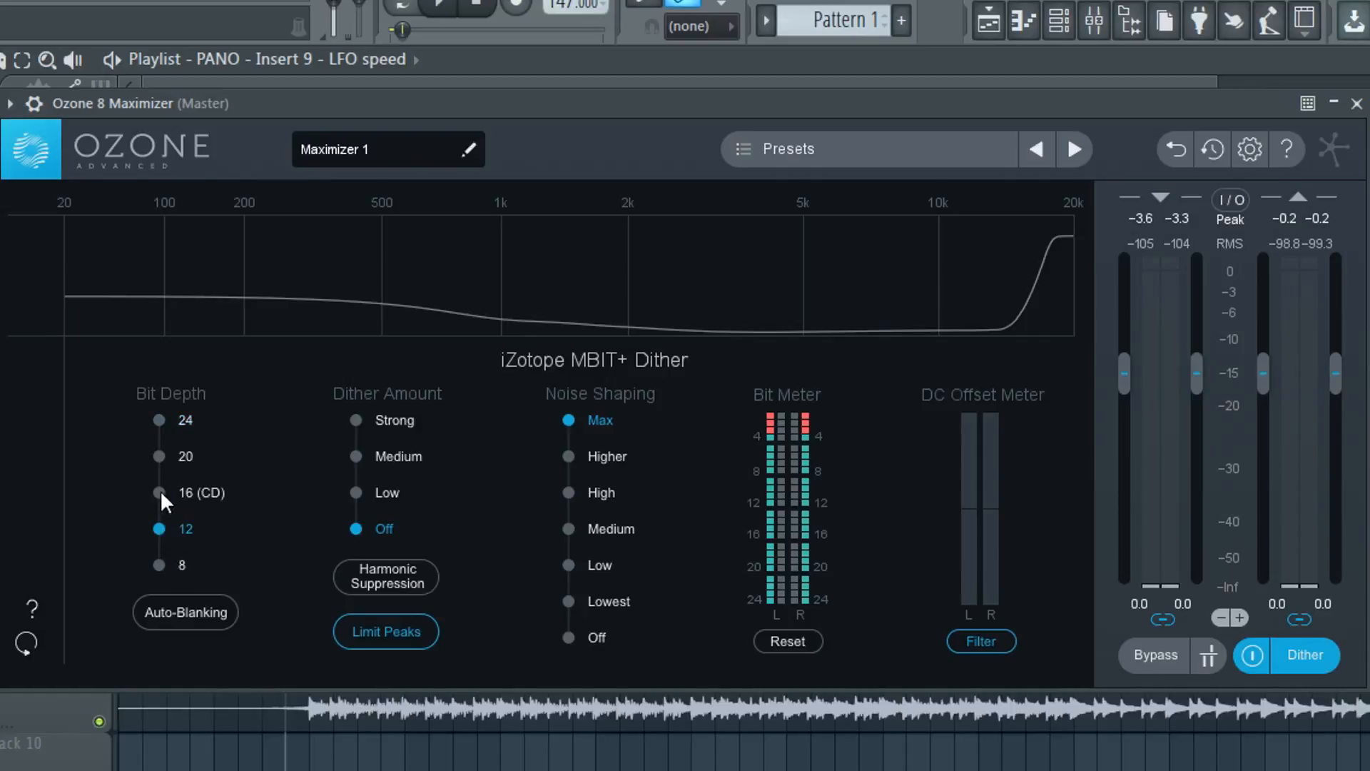
{"action": "left_click", "coordinate": [160, 491]}
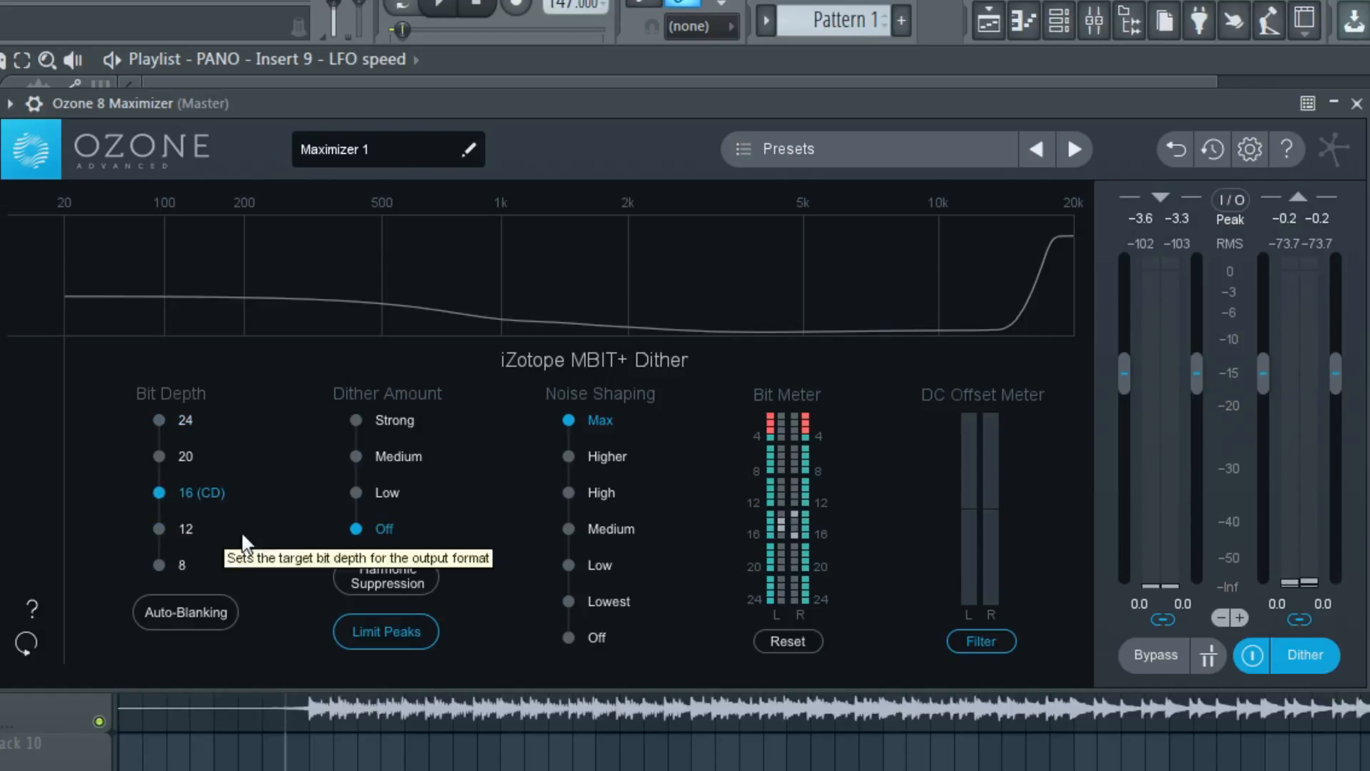
- Compare dither amounts Strong, Off and Medium at the 16 (CD) bit depth, ending on Strong
{"action": "left_click", "coordinate": [385, 421]}
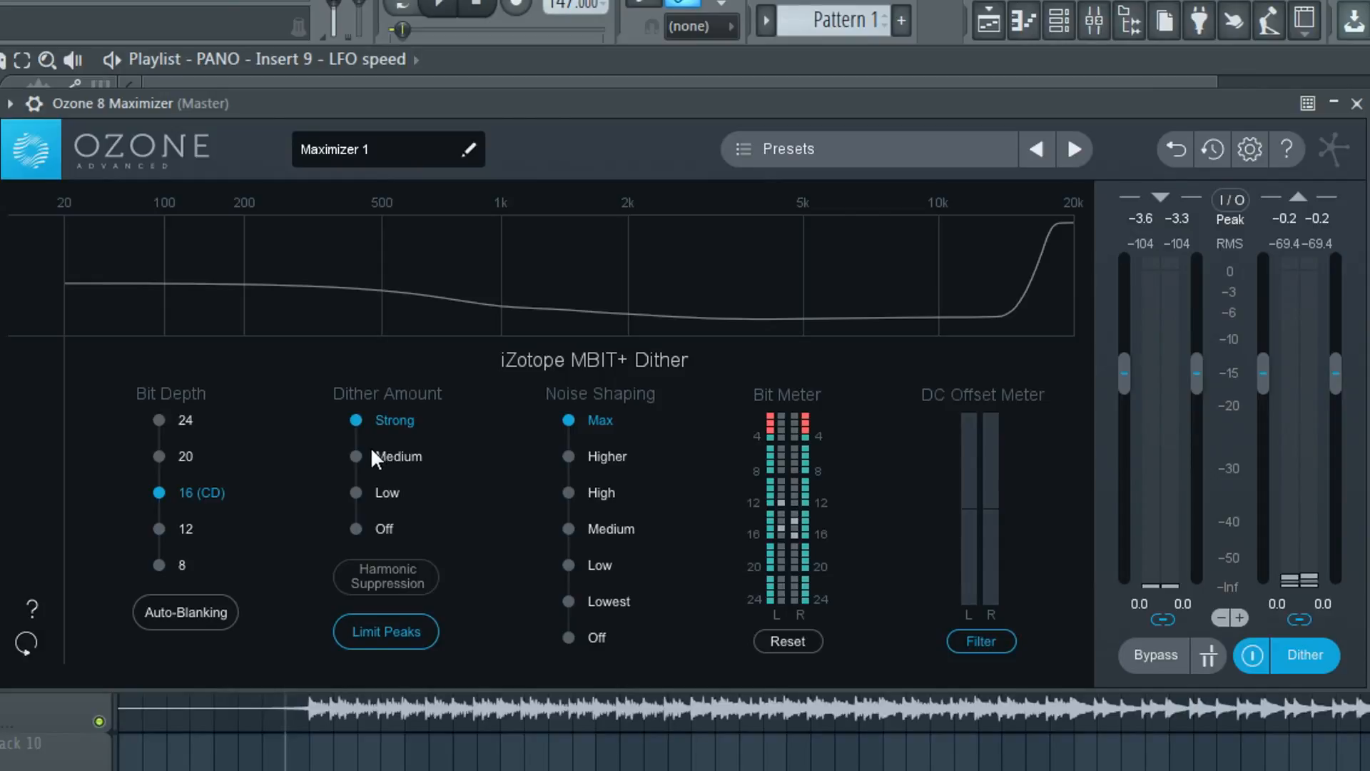
{"action": "left_click", "coordinate": [379, 529]}
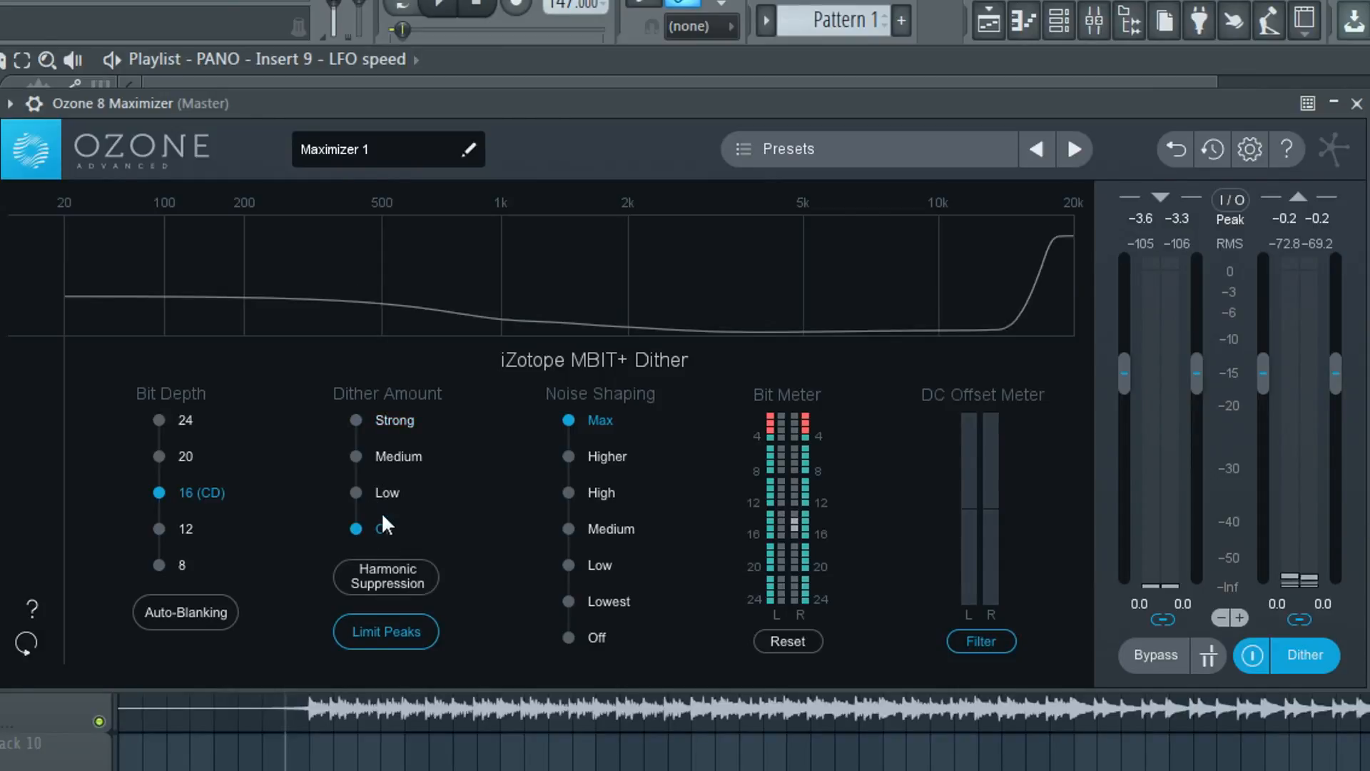
{"action": "left_click", "coordinate": [404, 419]}
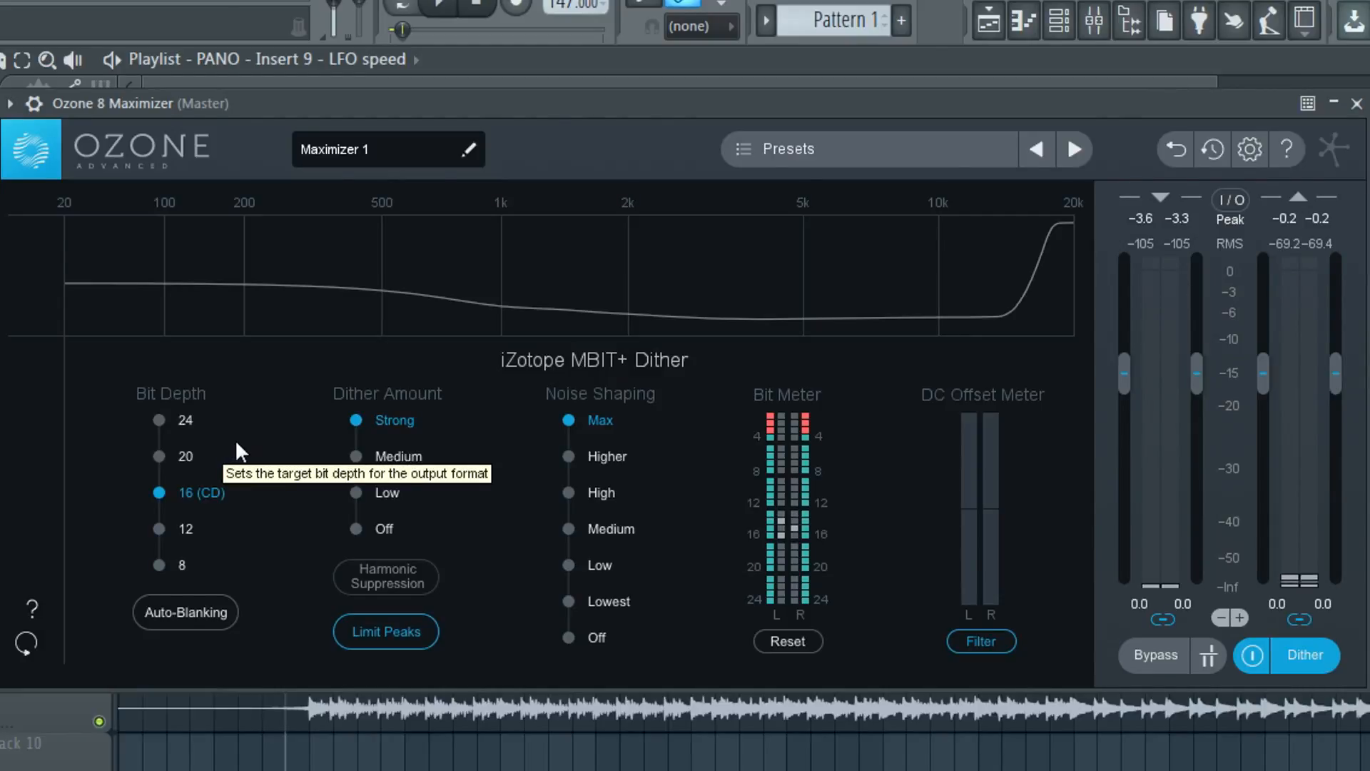
{"action": "left_click", "coordinate": [376, 452]}
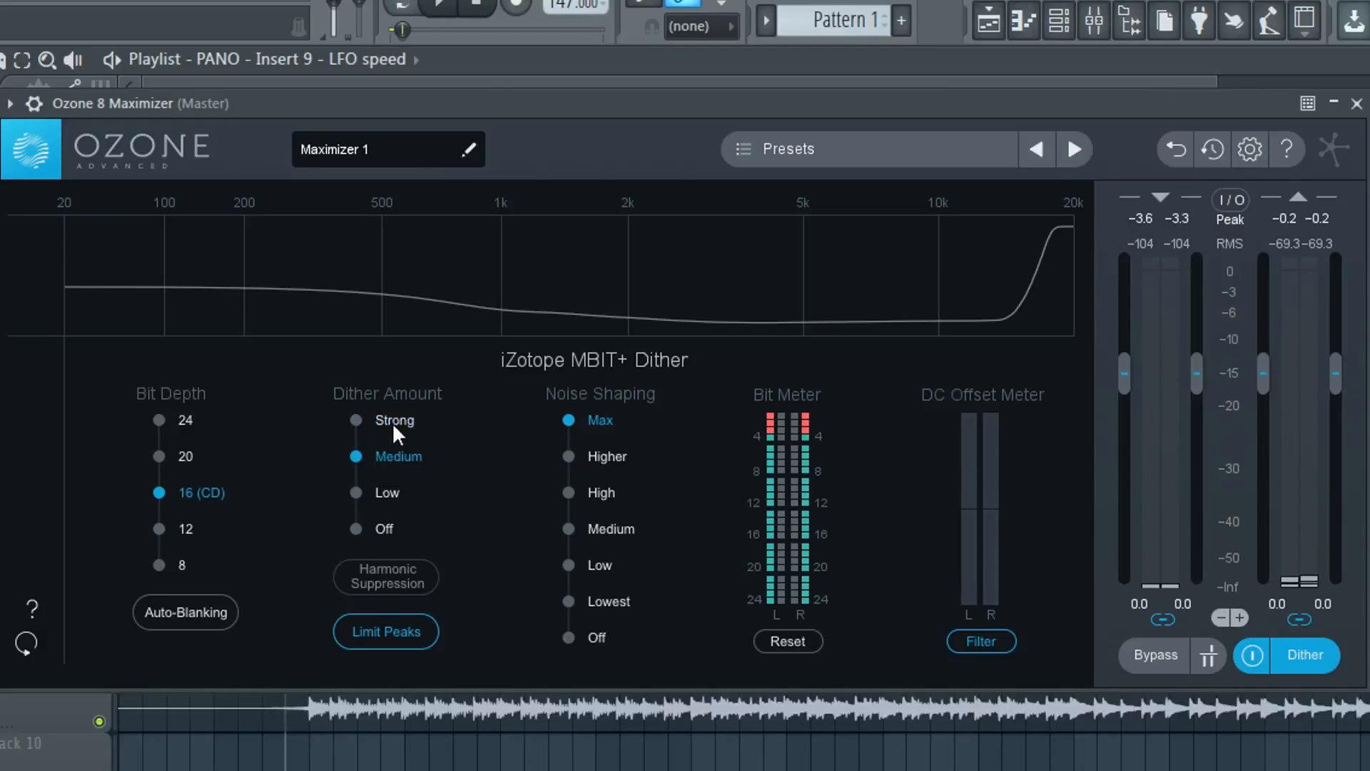
{"action": "left_click", "coordinate": [392, 420]}
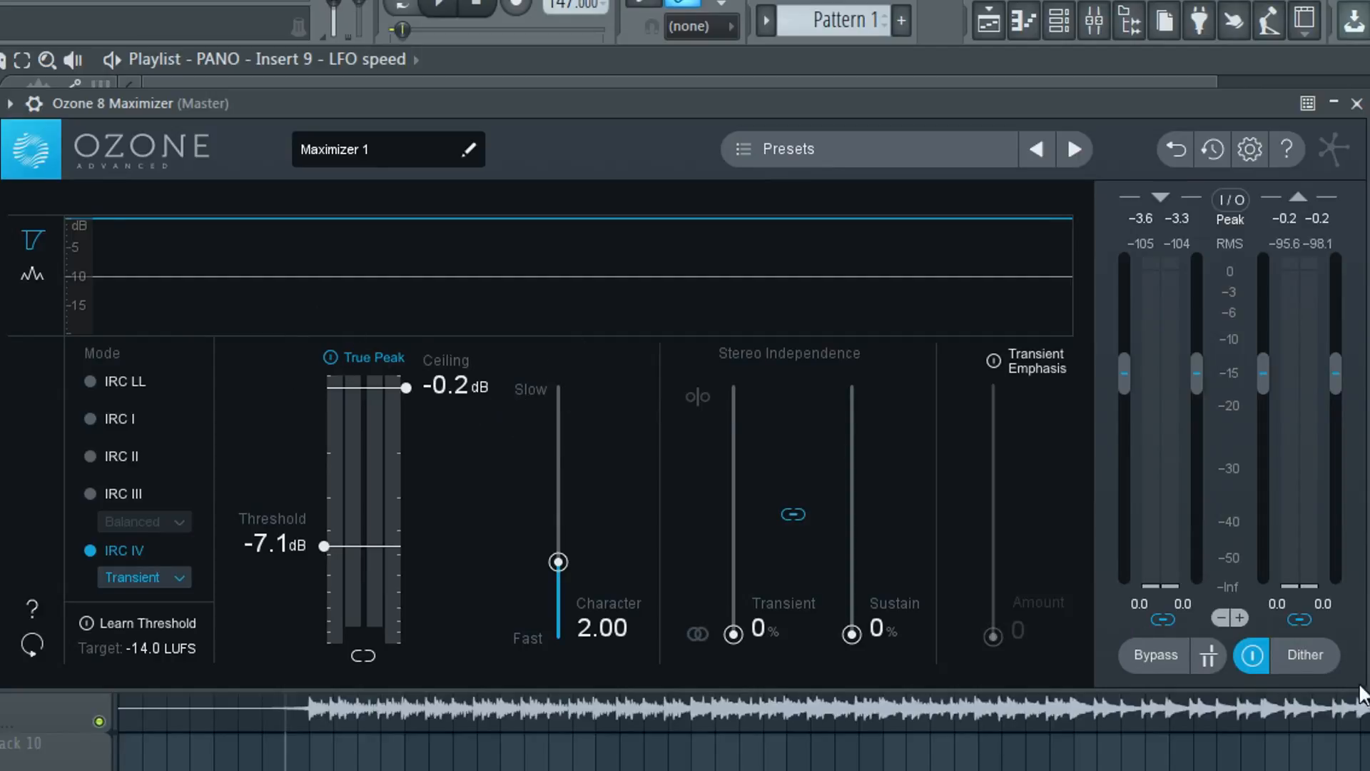
- Show the dither settings again and try the Medium dither amount before returning to Strong
{"action": "left_click", "coordinate": [1305, 655]}
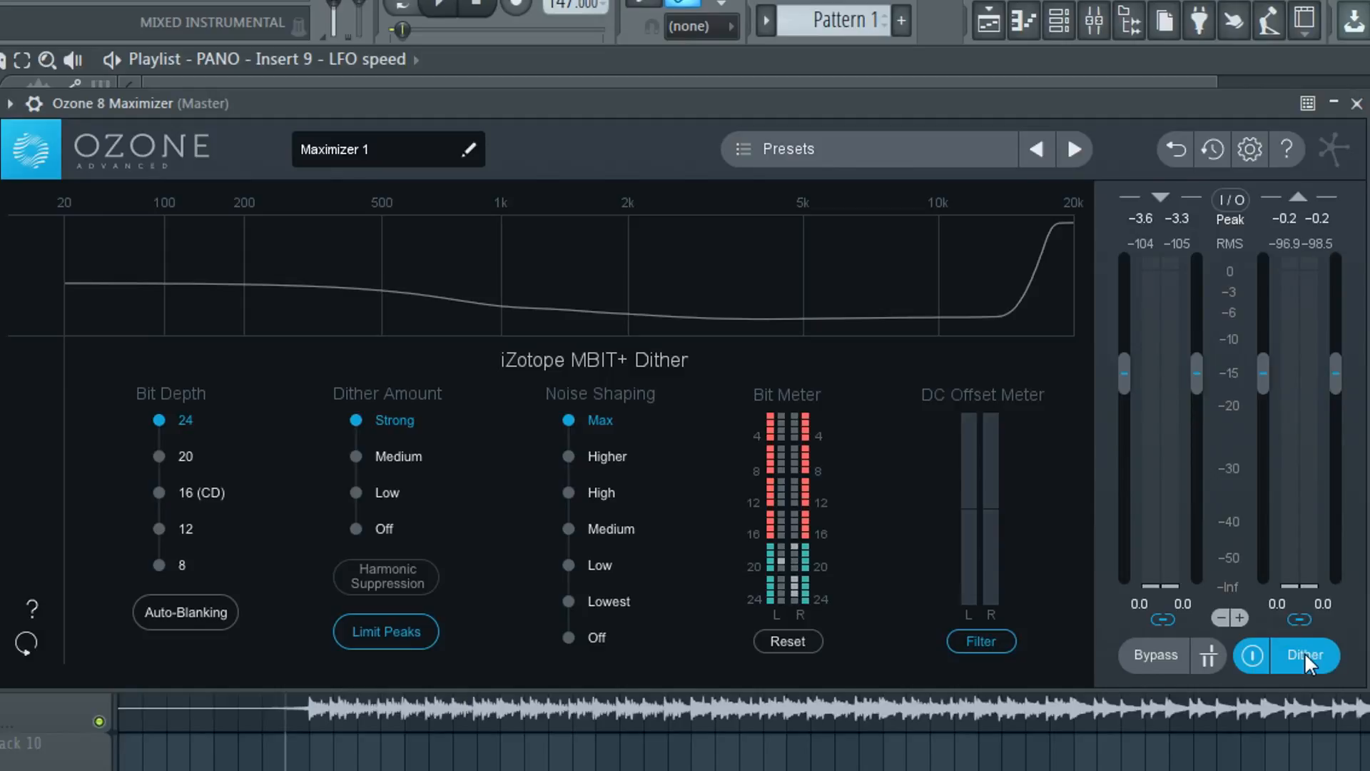
{"action": "left_click", "coordinate": [404, 454]}
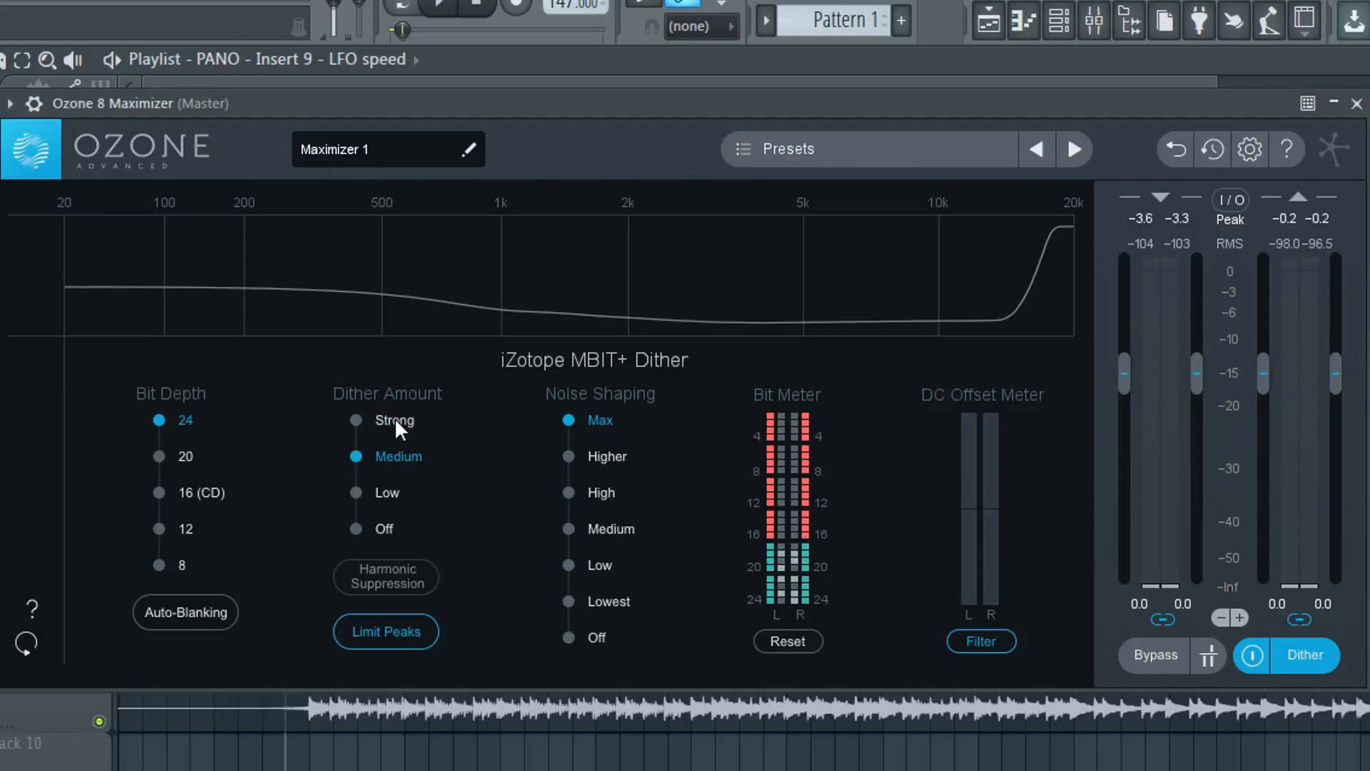
{"action": "left_click", "coordinate": [395, 418]}
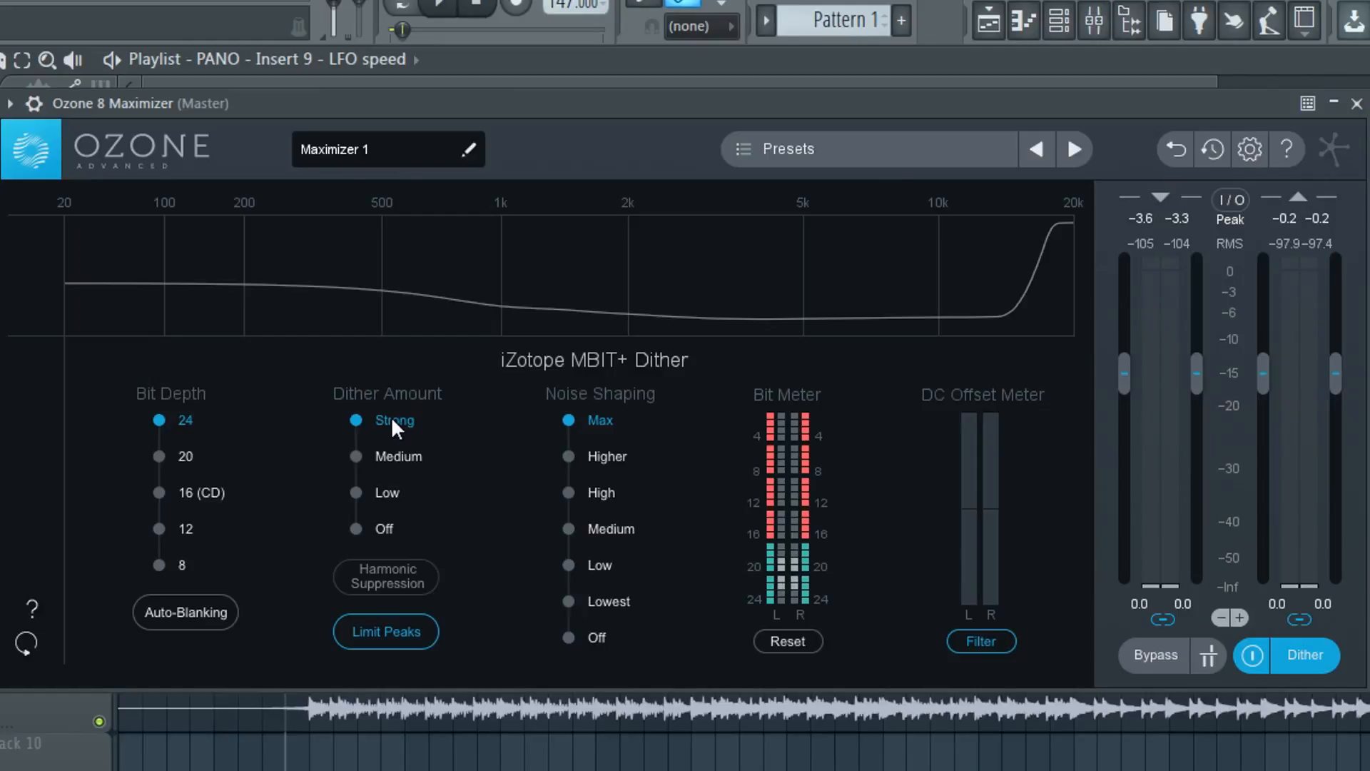
- Try the noise shaping options Higher, High, Medium, Low and Lowest, and set noise shaping back to Max
{"action": "left_click", "coordinate": [599, 457]}
{"action": "left_click", "coordinate": [601, 494]}
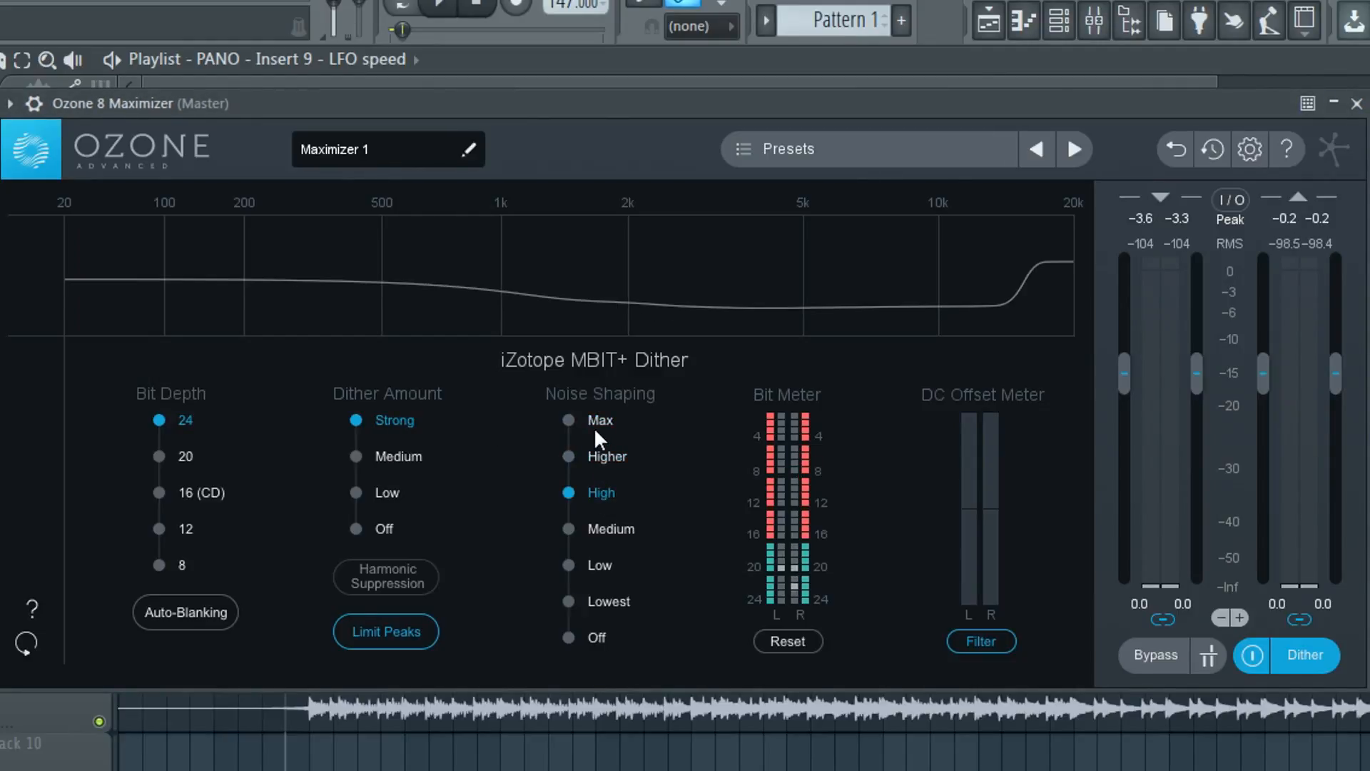
{"action": "left_click", "coordinate": [596, 428]}
{"action": "left_click", "coordinate": [596, 493]}
{"action": "left_click", "coordinate": [602, 529]}
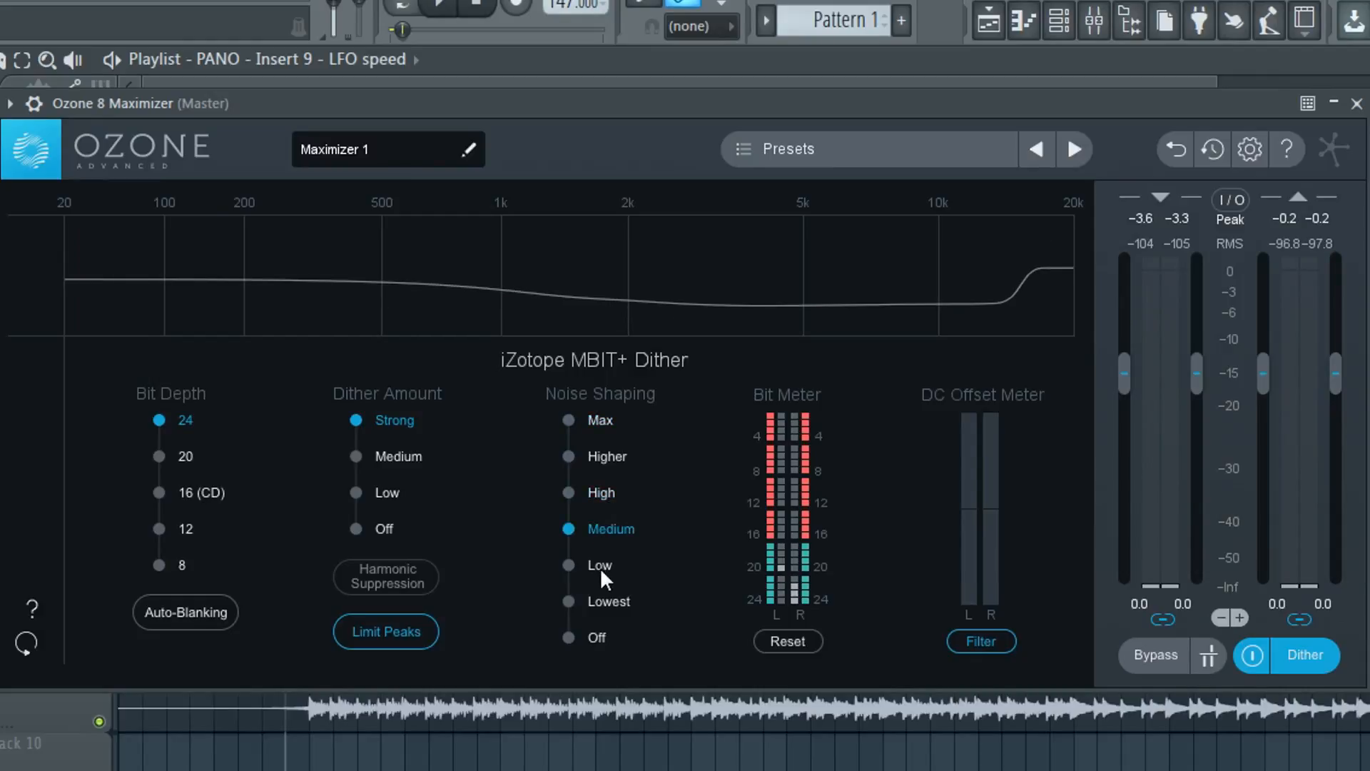
{"action": "left_click", "coordinate": [601, 565]}
{"action": "left_click", "coordinate": [599, 602]}
{"action": "left_click", "coordinate": [598, 421]}
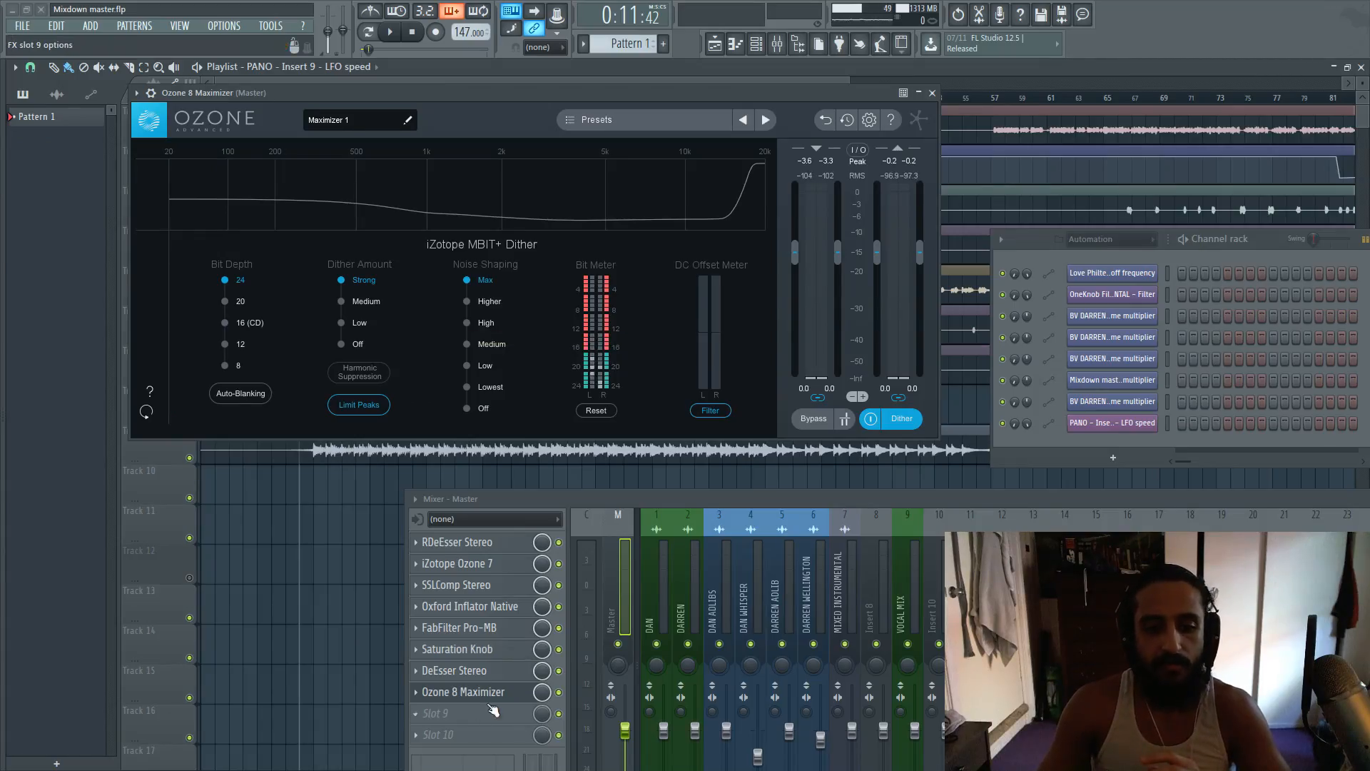
- Load the SPAN analyzer into slot 9 of the master's effects chain and make its window detached
{"action": "left_click", "coordinate": [492, 711]}
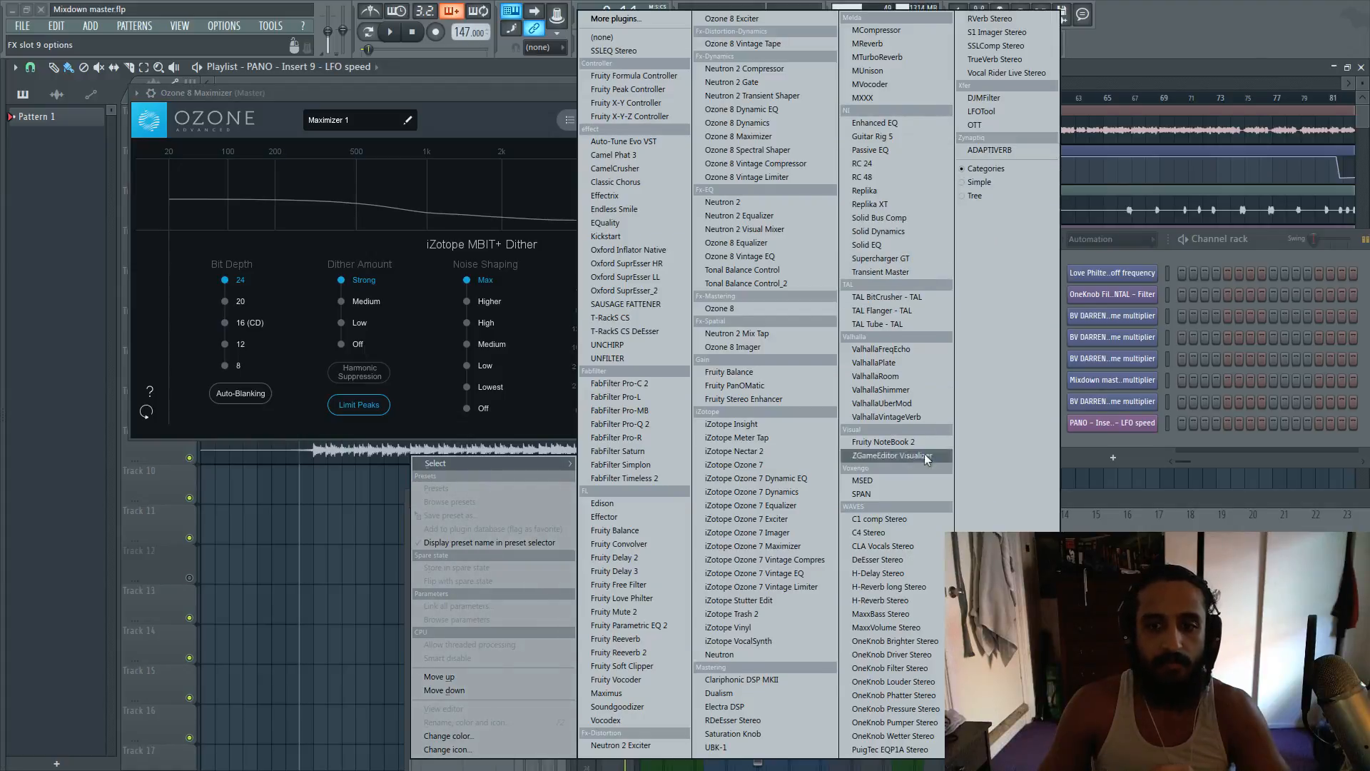
{"action": "left_click", "coordinate": [861, 494]}
{"action": "left_click", "coordinate": [72, 142]}
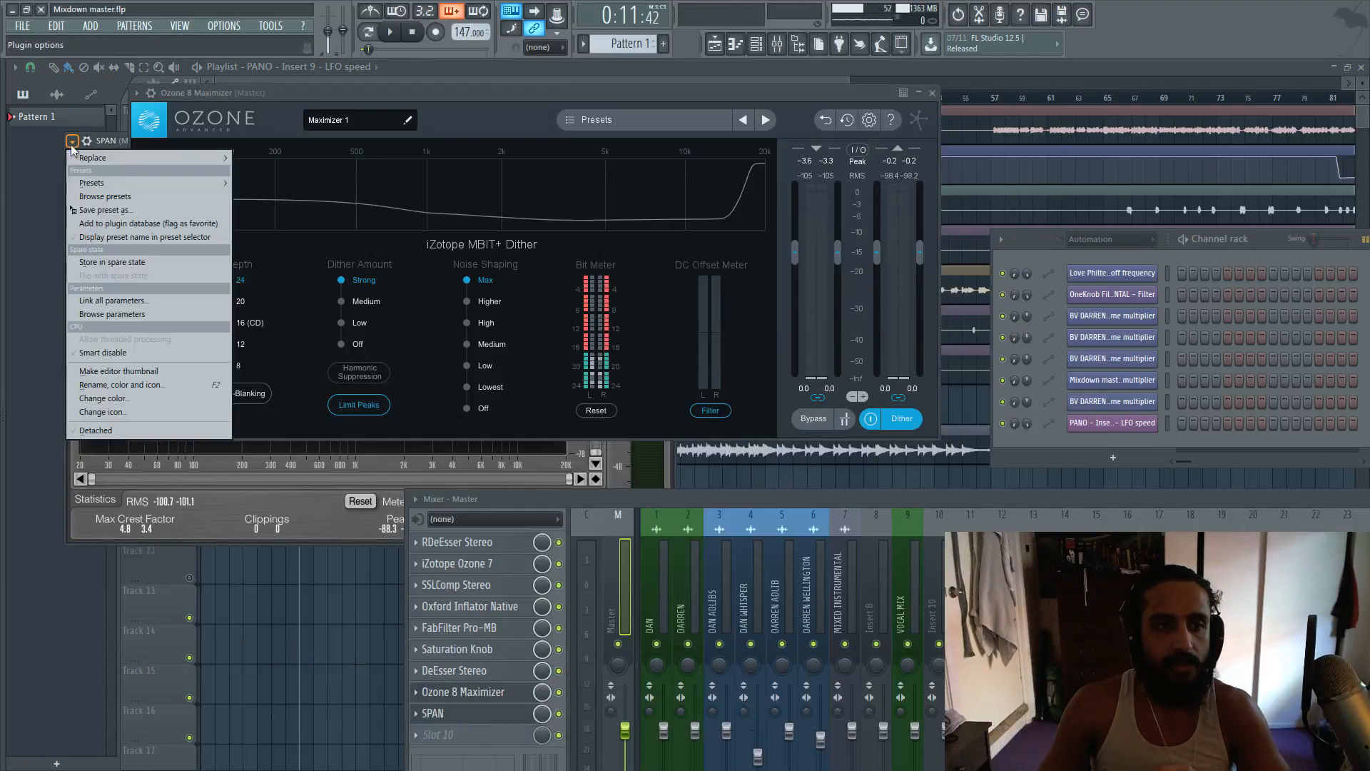
{"action": "left_click", "coordinate": [107, 430]}
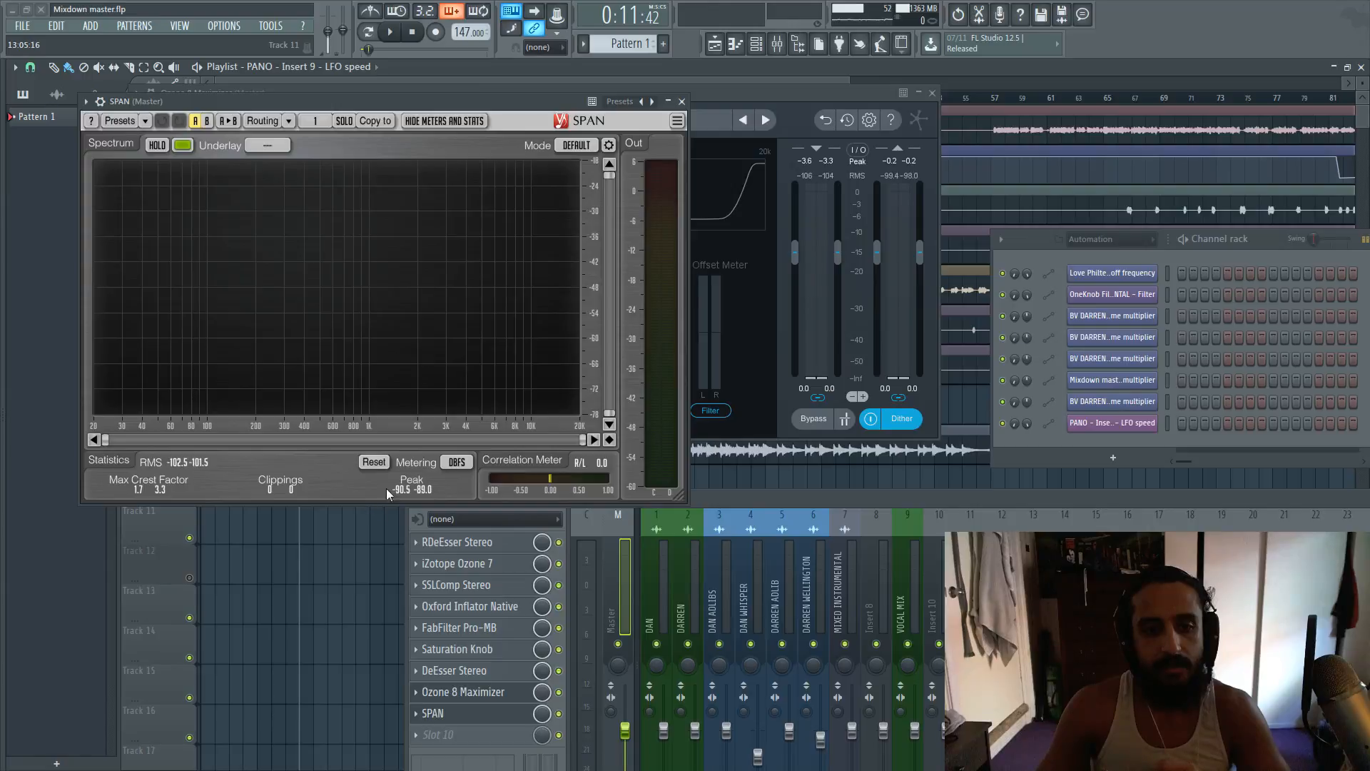
- Set the Ozone 8 Maximizer's dither amount to Off and compare the RMS and peak statistics in SPAN
{"action": "left_click", "coordinate": [709, 93]}
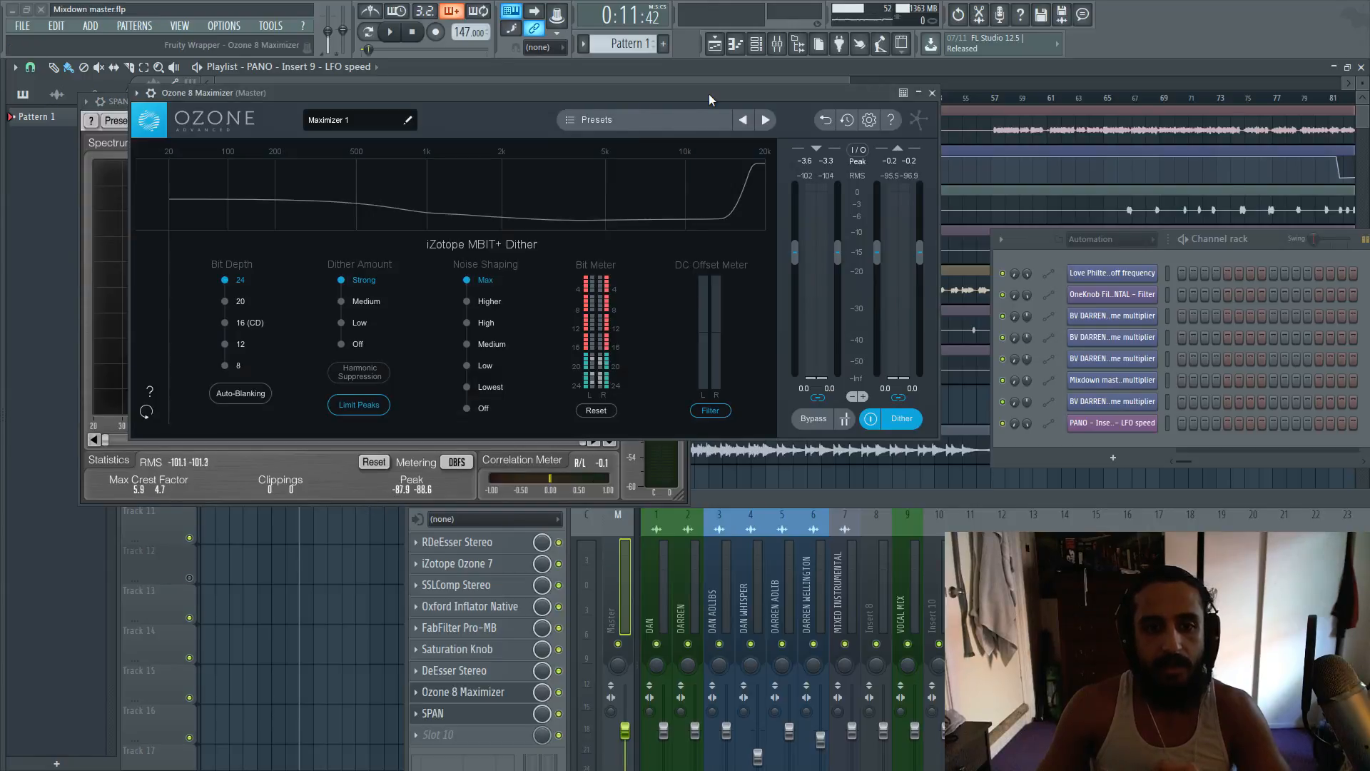
{"action": "left_click_drag", "start_coordinate": [710, 93], "coordinate": [807, 87]}
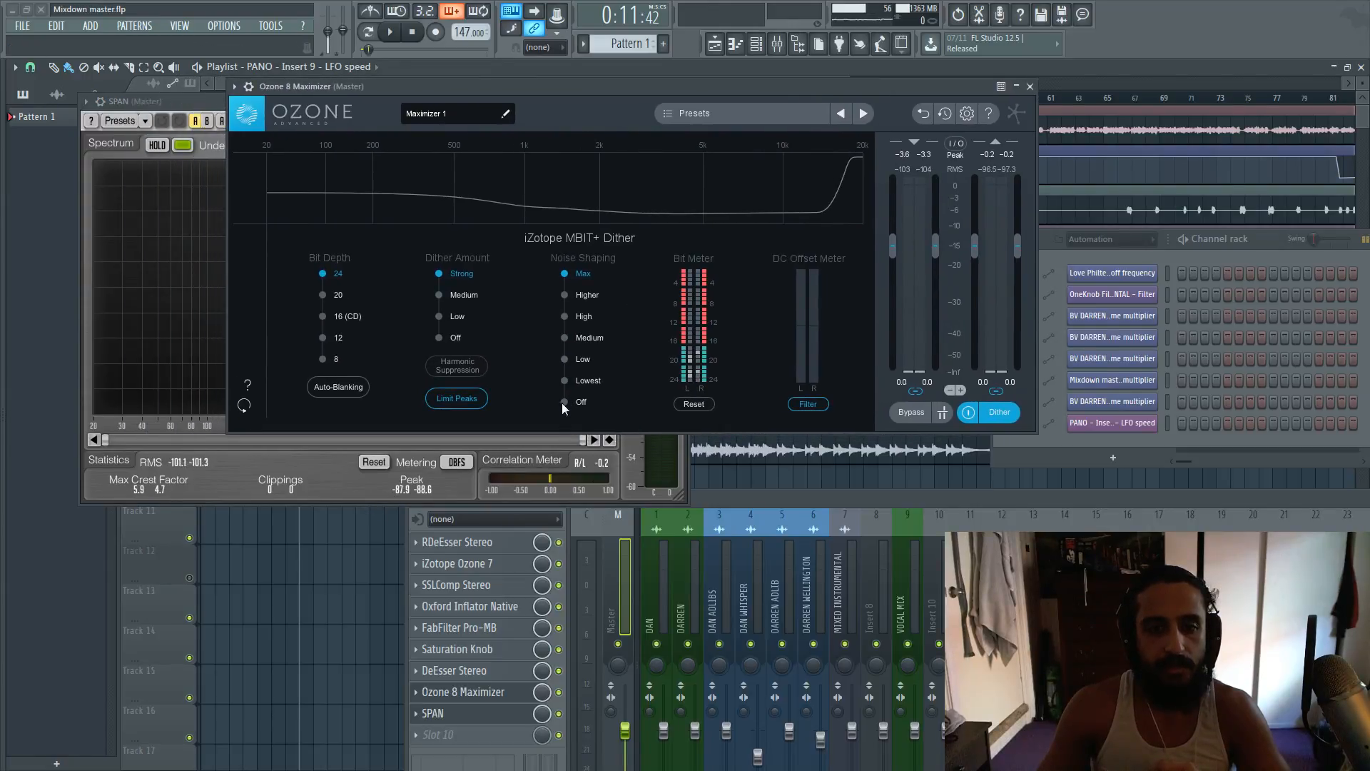
{"action": "left_click", "coordinate": [438, 338]}
{"action": "left_click", "coordinate": [264, 465]}
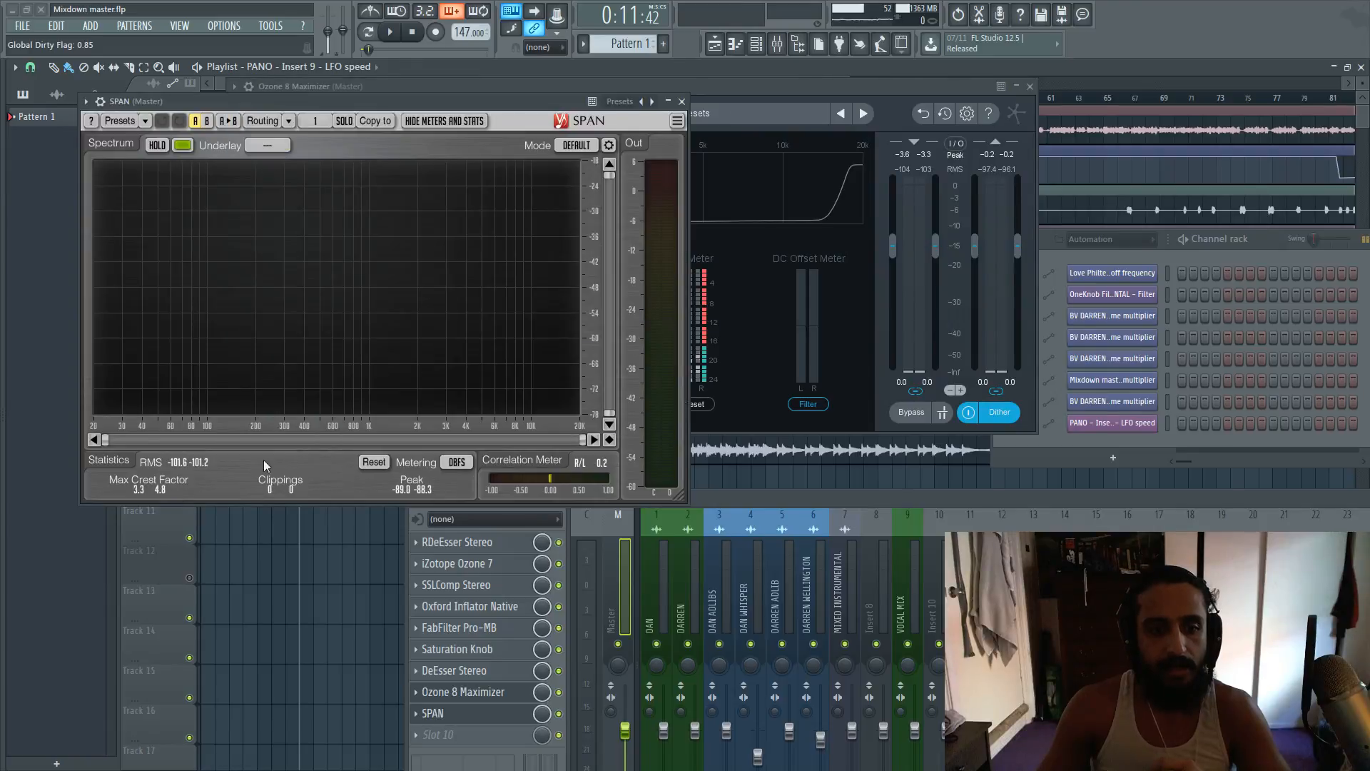
{"action": "left_click", "coordinate": [705, 87]}
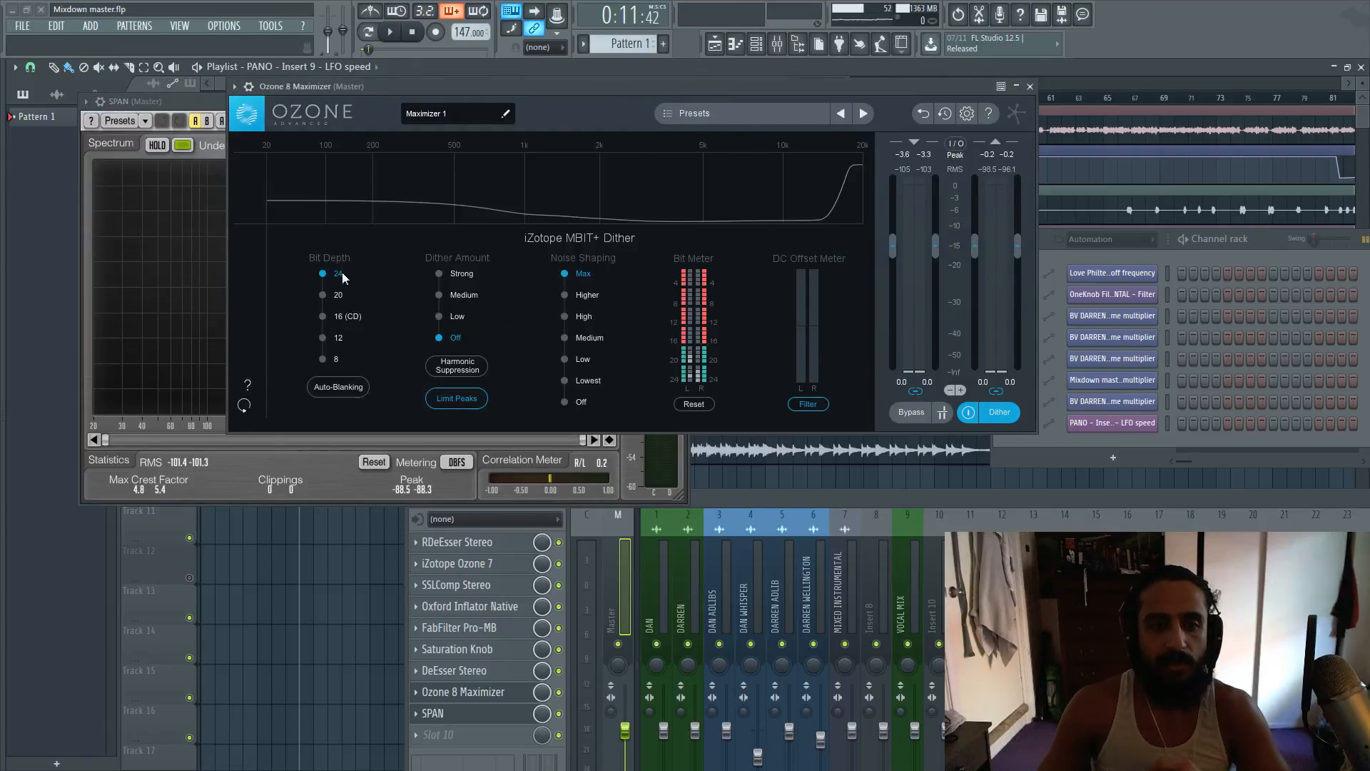
{"action": "left_click", "coordinate": [191, 477]}
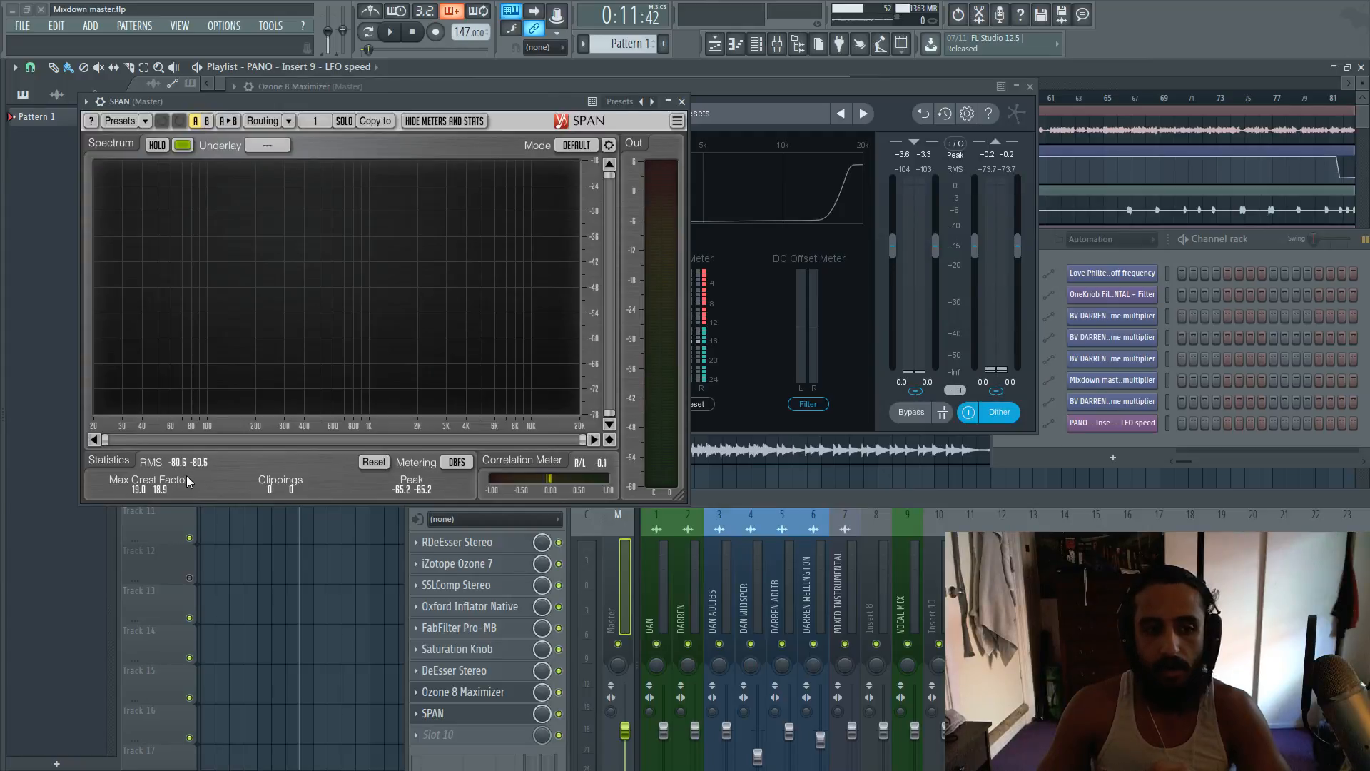
- Try the Ozone 8 Maximizer's noise shaping at Off, compare the SPAN statistics, and set noise shaping back to Max
{"action": "left_click", "coordinate": [200, 480]}
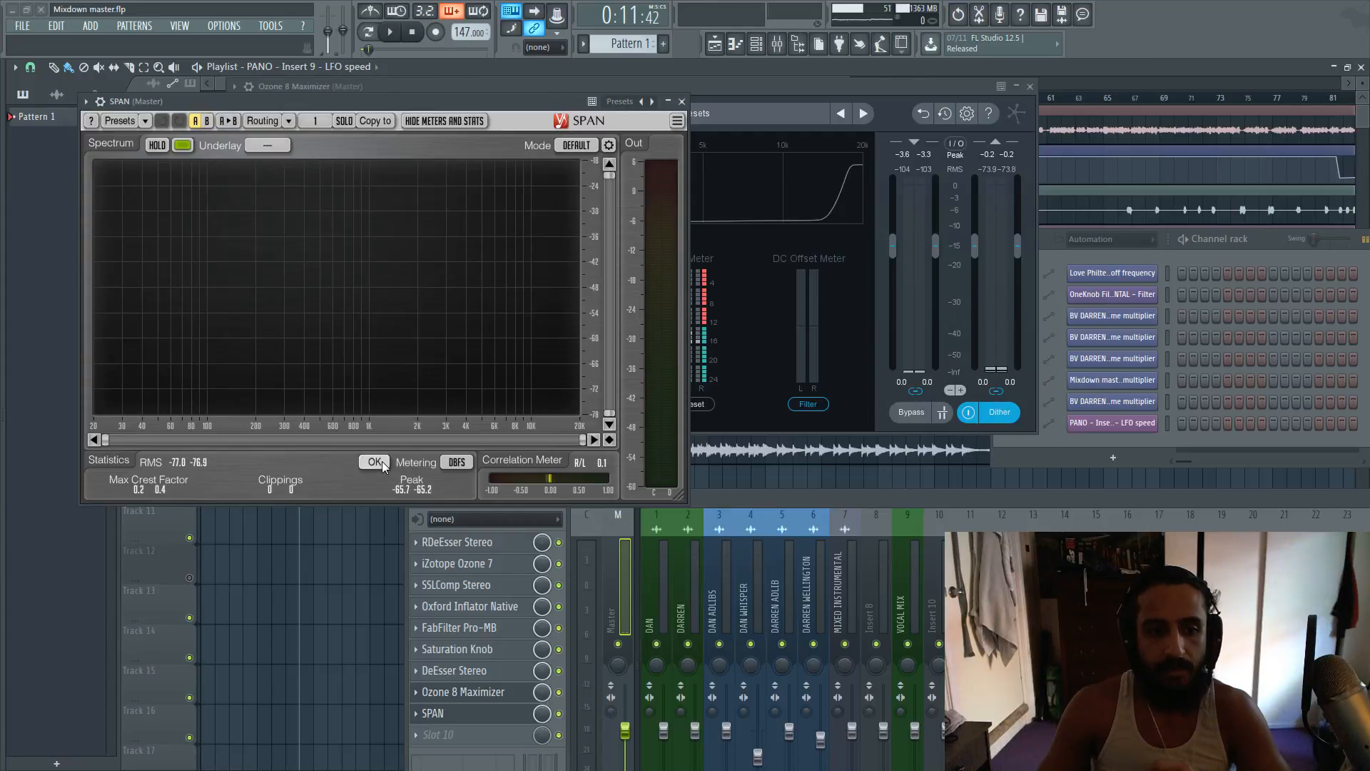
{"action": "left_click", "coordinate": [714, 96]}
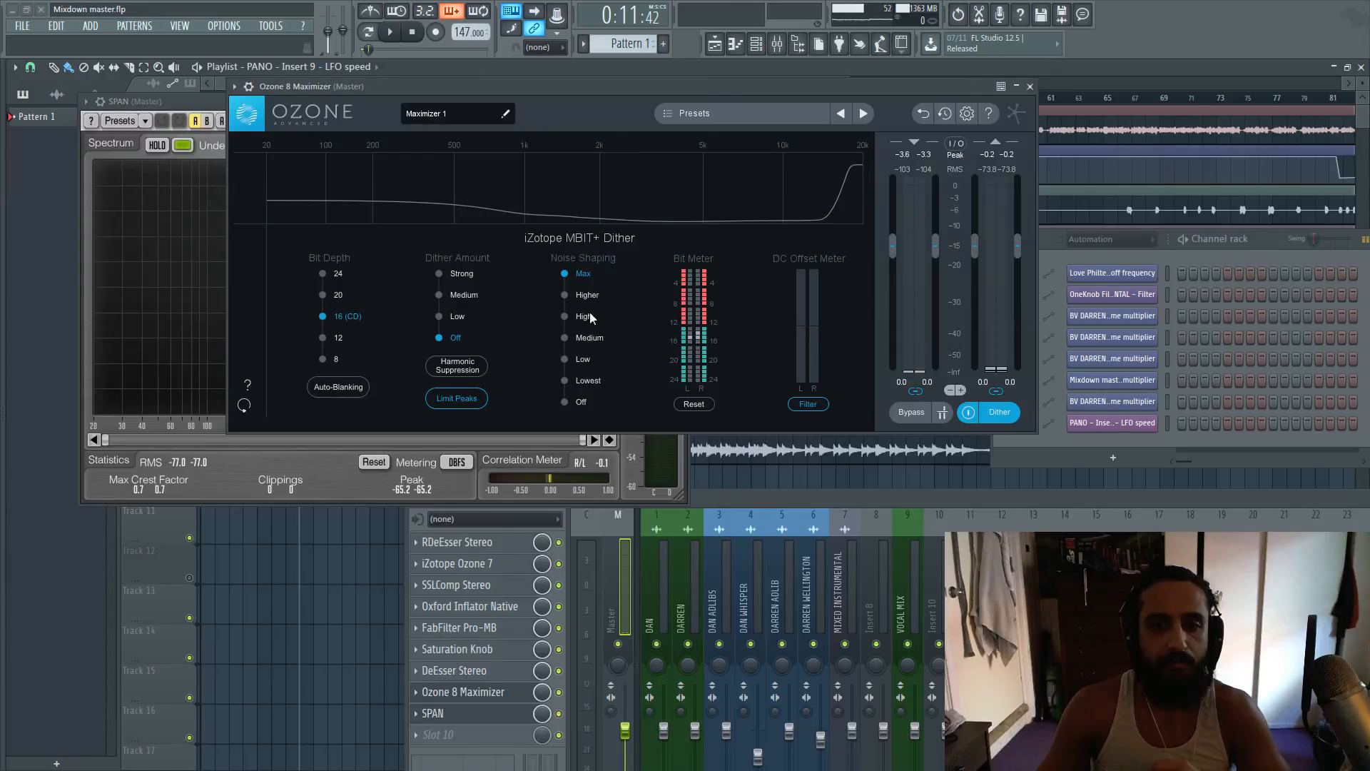
{"action": "left_click", "coordinate": [564, 401]}
{"action": "left_click", "coordinate": [182, 468]}
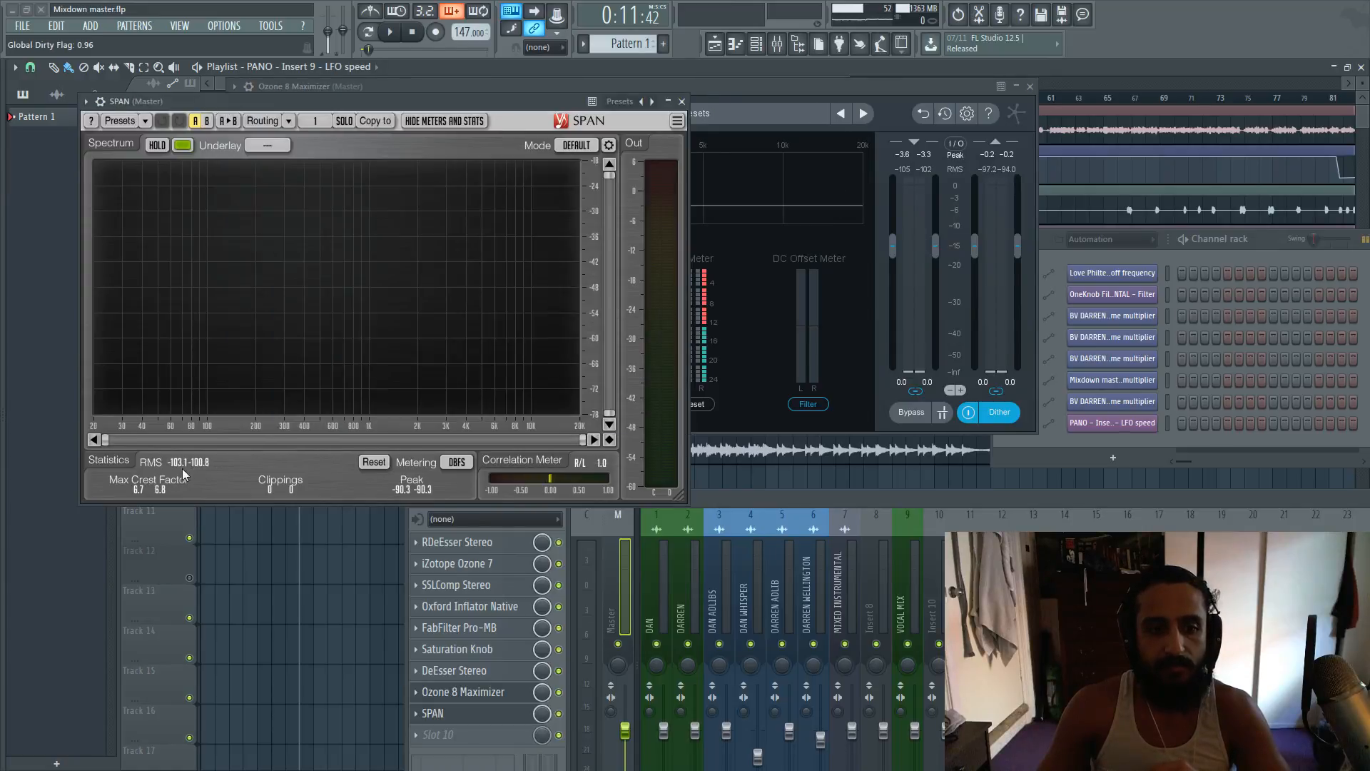
{"action": "left_click", "coordinate": [742, 100]}
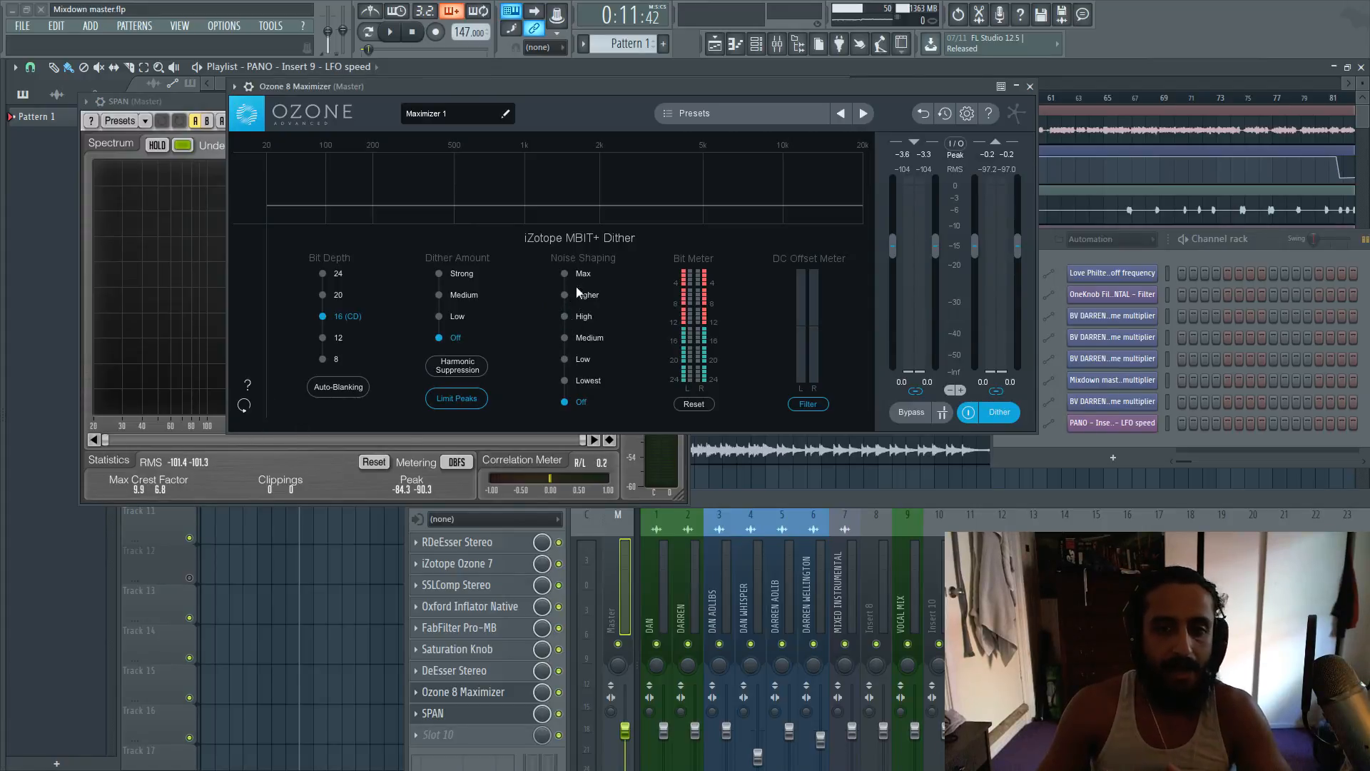
{"action": "left_click", "coordinate": [564, 275]}
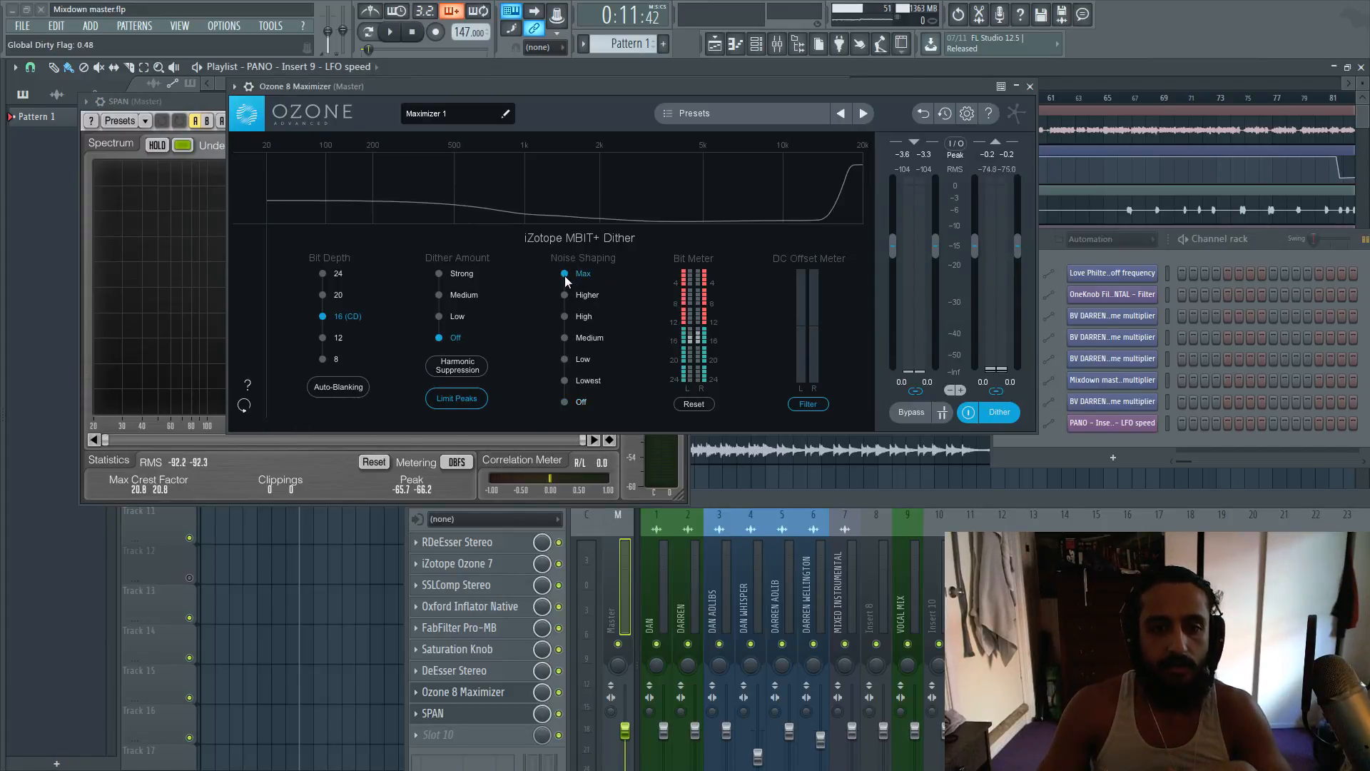
- Set the Maximizer's bit depth to 8, try the Low and Strong dither amounts, and examine the noise in SPAN's spectrum
{"action": "left_click", "coordinate": [323, 359]}
{"action": "left_click", "coordinate": [439, 316]}
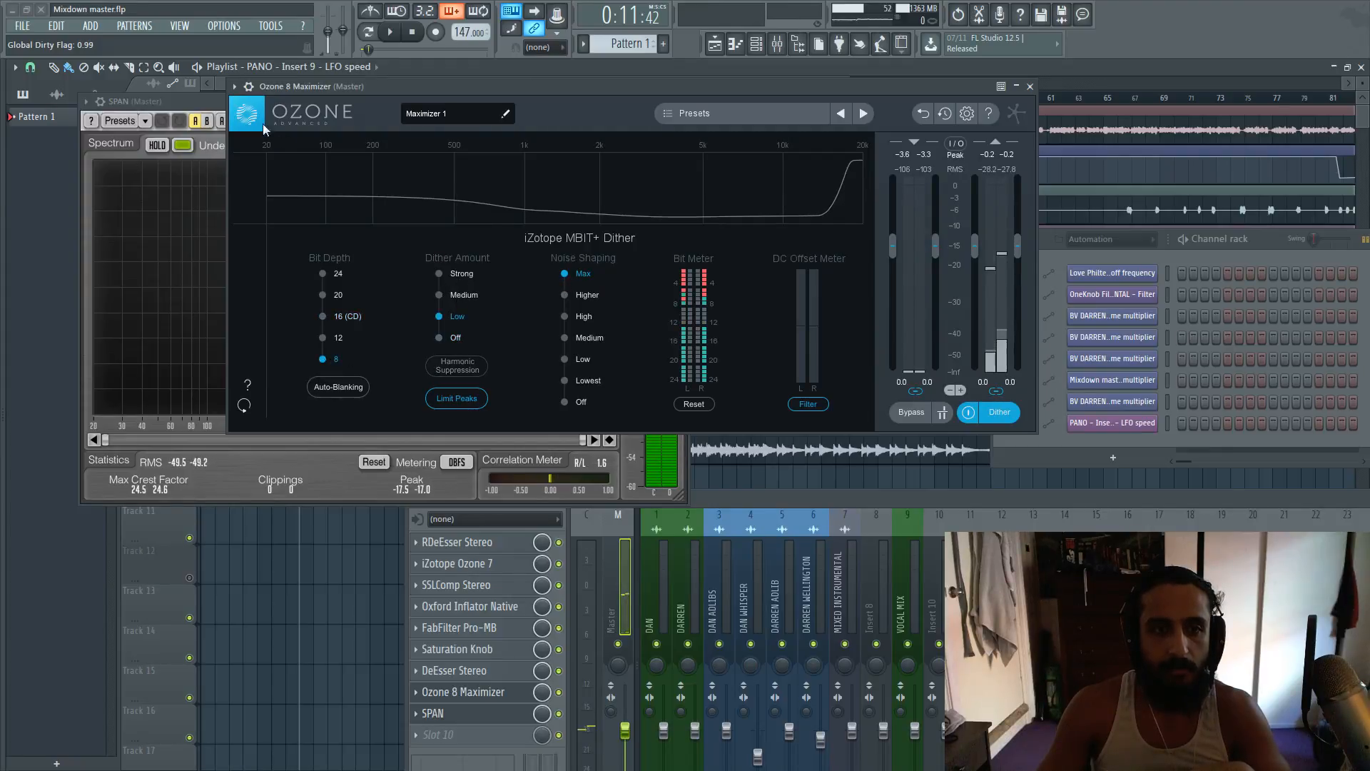
{"action": "left_click_drag", "start_coordinate": [215, 98], "coordinate": [207, 98]}
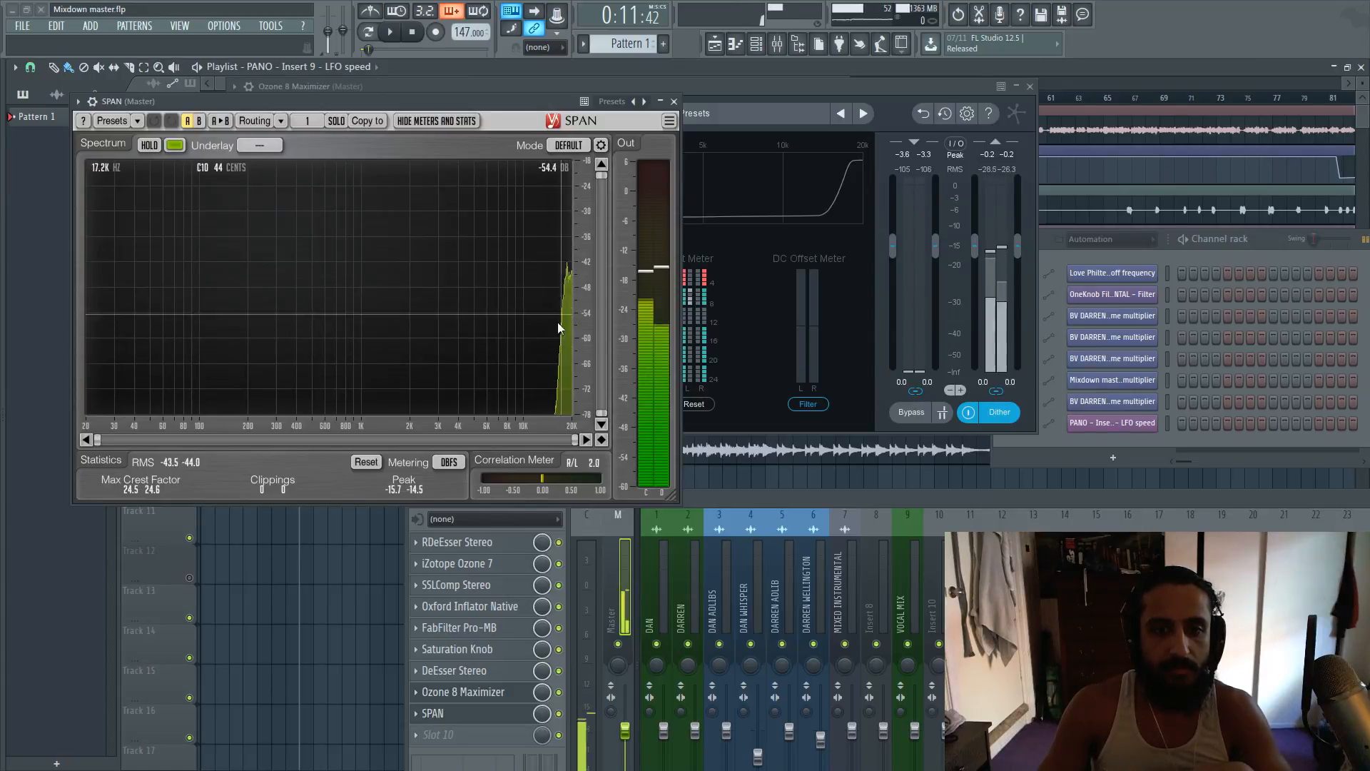
{"action": "left_click", "coordinate": [428, 87]}
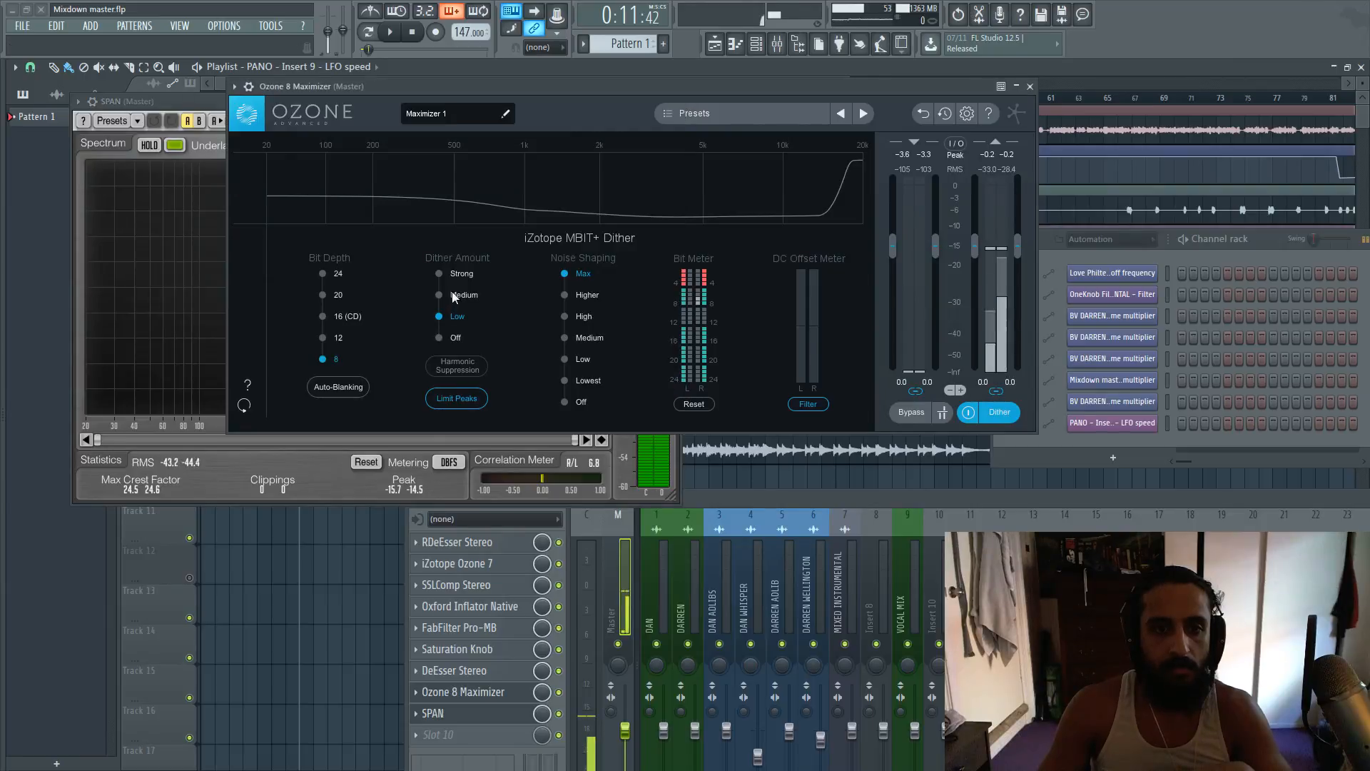
{"action": "left_click", "coordinate": [211, 118]}
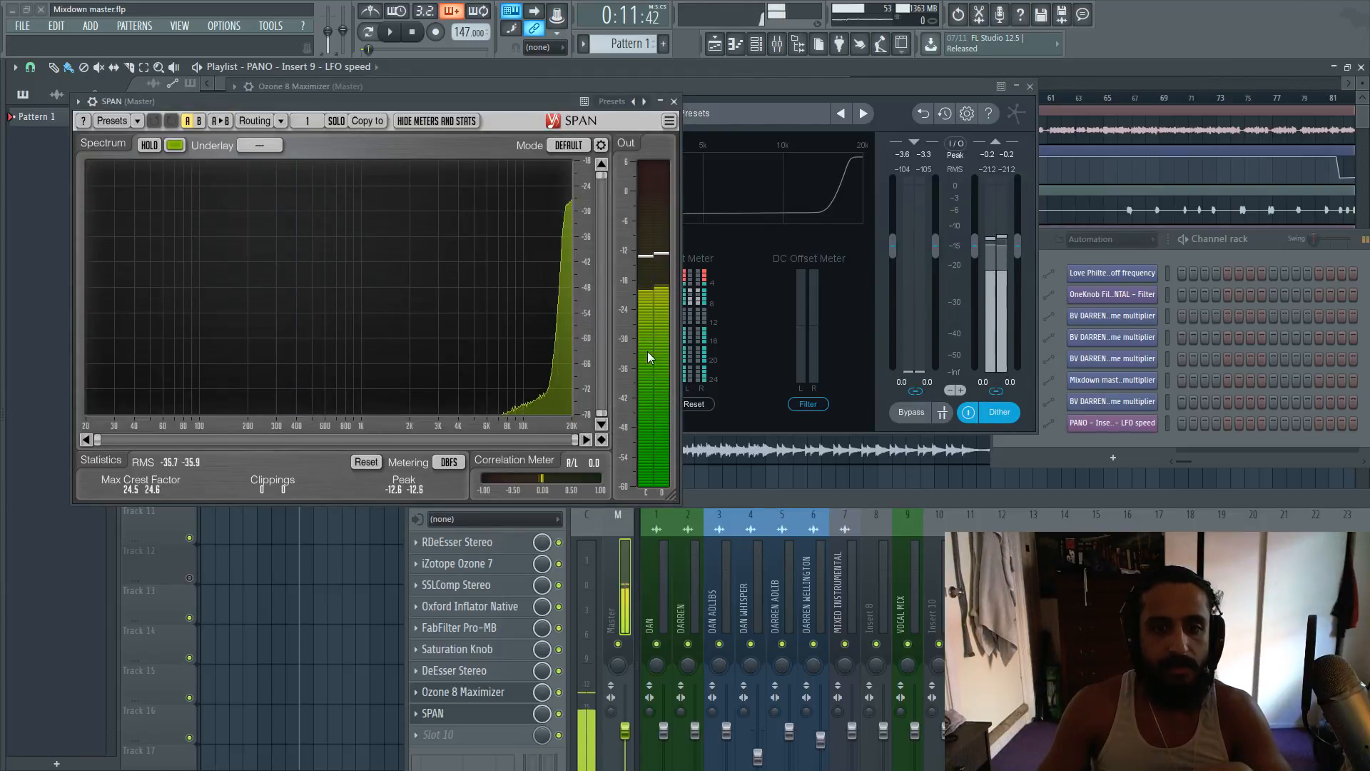
- Place SPAN below the Maximizer and step noise shaping through High, Medium, Low, Lowest and Max to Off, watching the spectrum
{"action": "left_click_drag", "start_coordinate": [493, 102], "coordinate": [408, 451]}
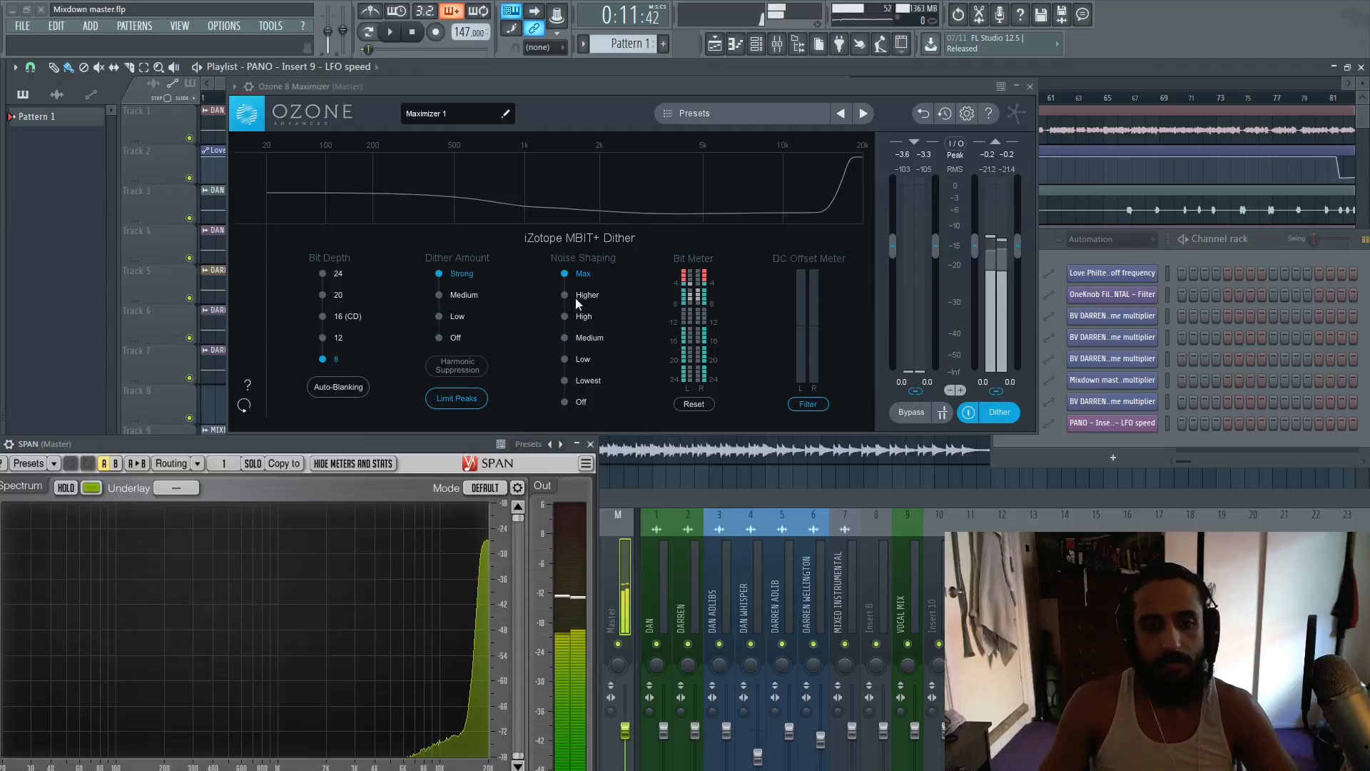
{"action": "left_click", "coordinate": [573, 318]}
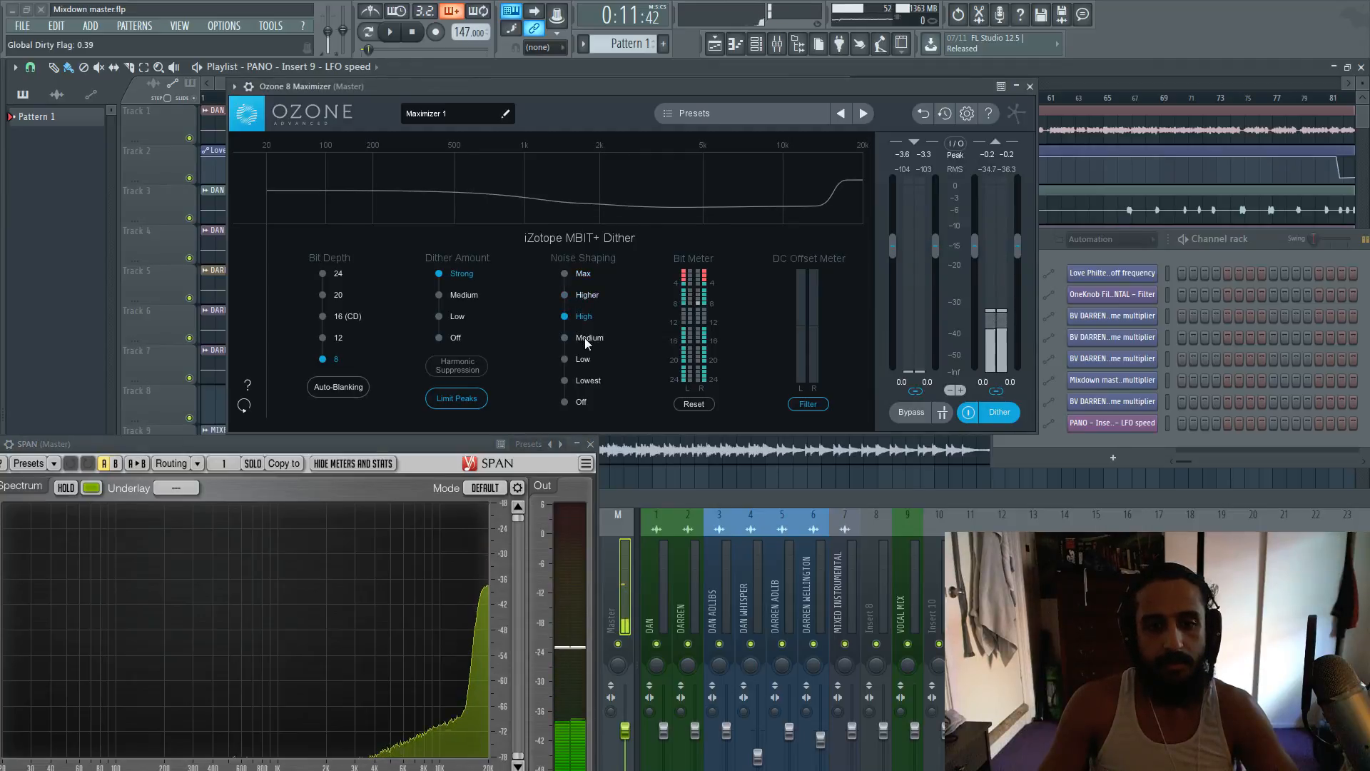
{"action": "left_click", "coordinate": [584, 337]}
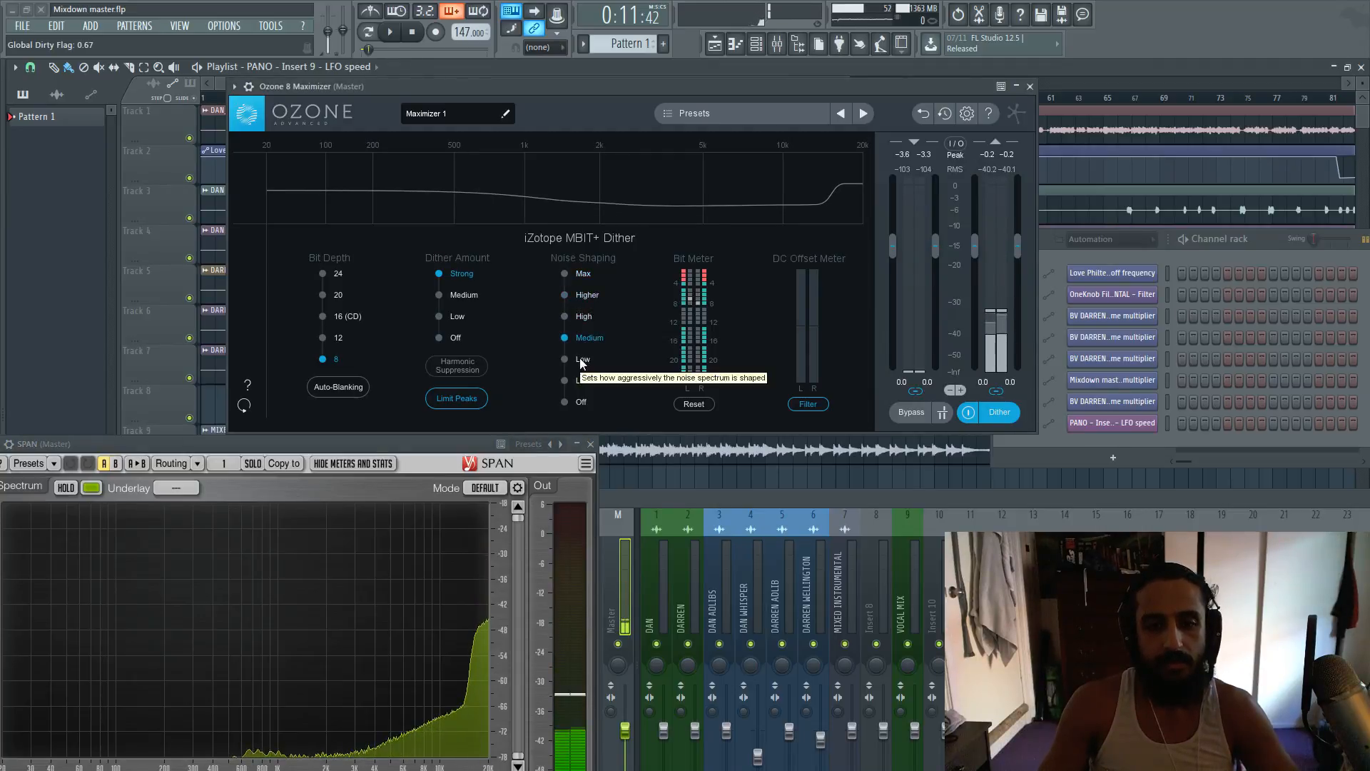
{"action": "left_click", "coordinate": [582, 360]}
{"action": "left_click", "coordinate": [582, 380]}
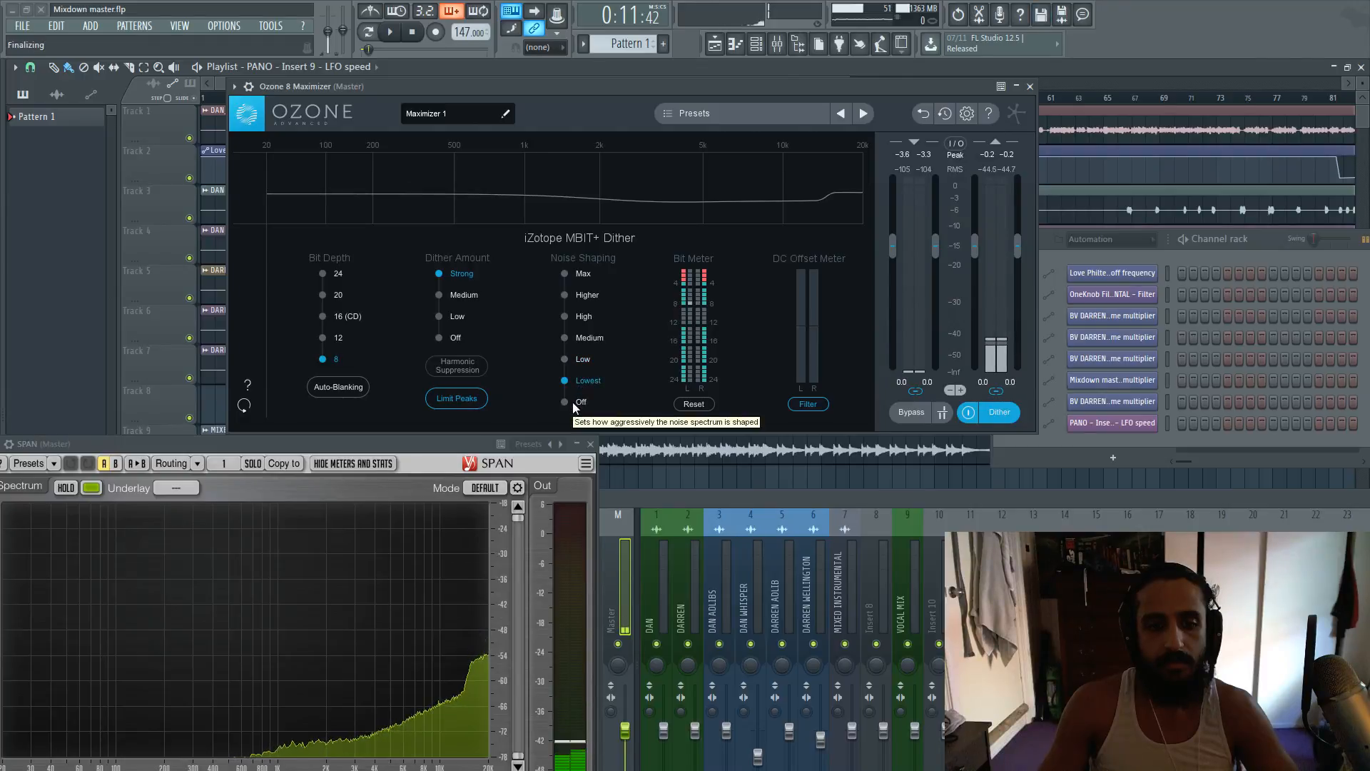
{"action": "left_click", "coordinate": [581, 358]}
{"action": "left_click", "coordinate": [584, 316]}
{"action": "left_click", "coordinate": [582, 274]}
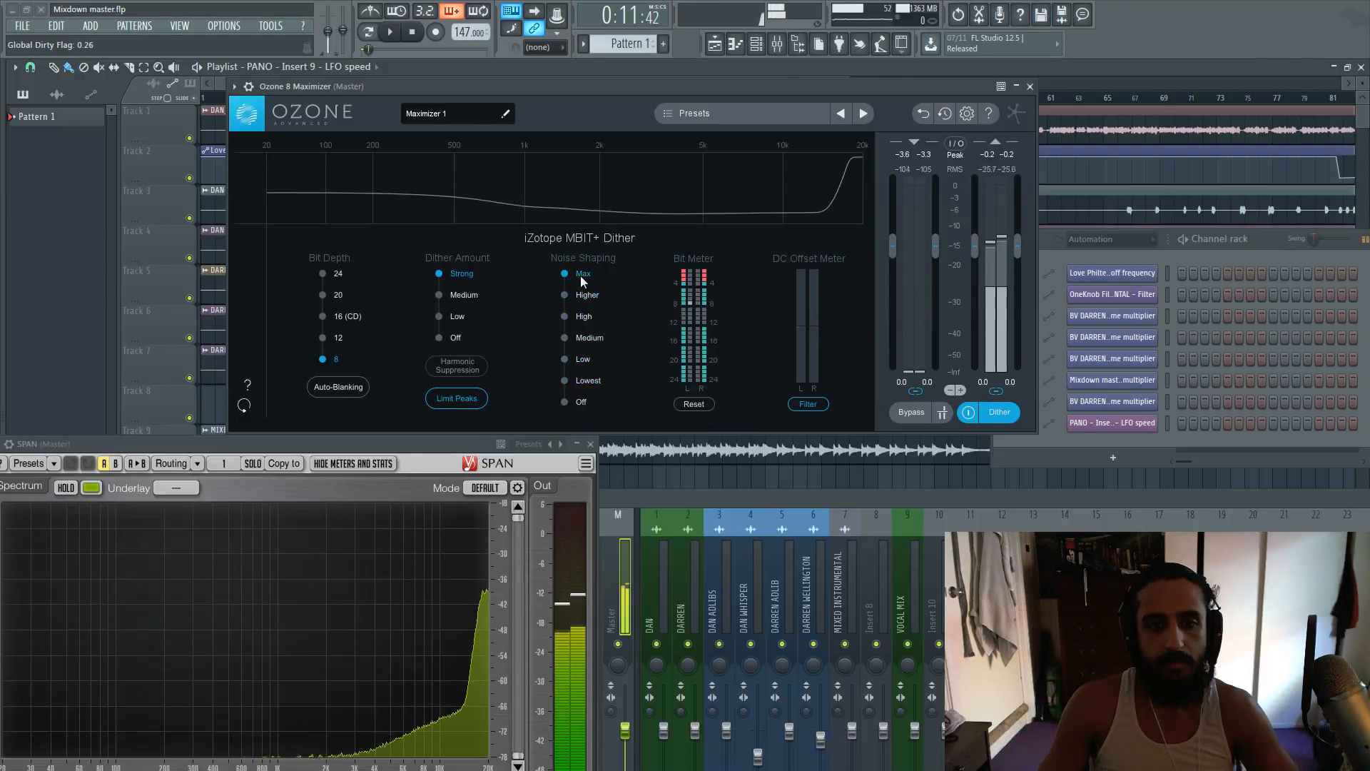
{"action": "left_click", "coordinate": [566, 403]}
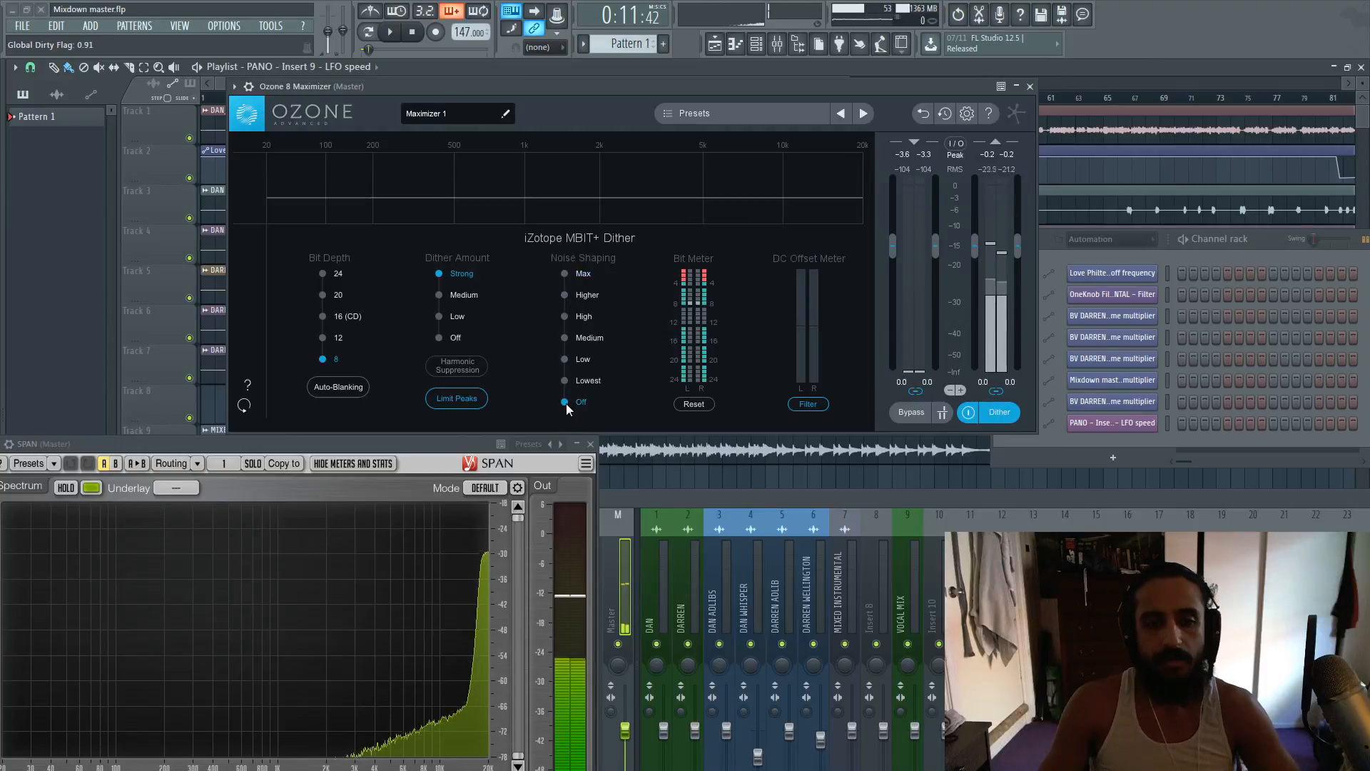
- Set the bit depth to 24 and switch Auto-Blanking on and off again
{"action": "left_click", "coordinate": [333, 278]}
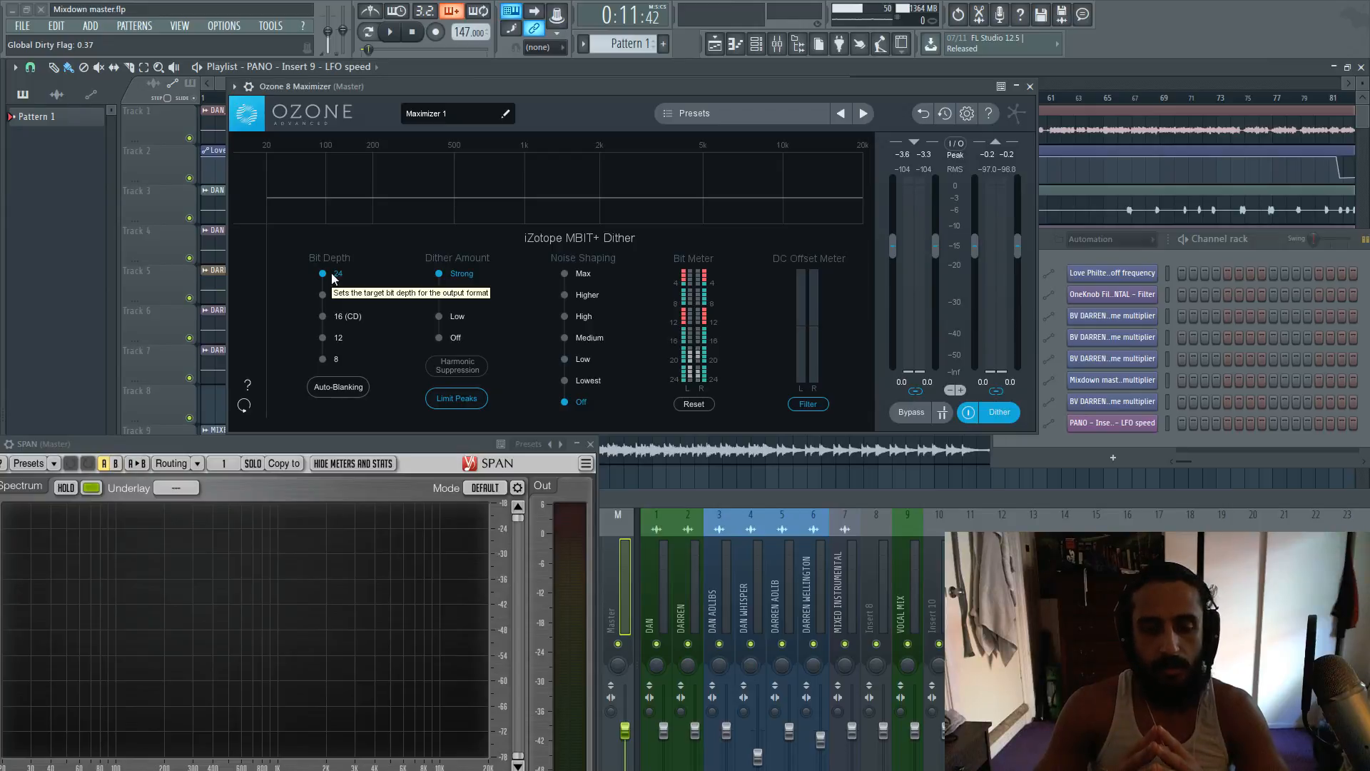
{"action": "left_click", "coordinate": [330, 389]}
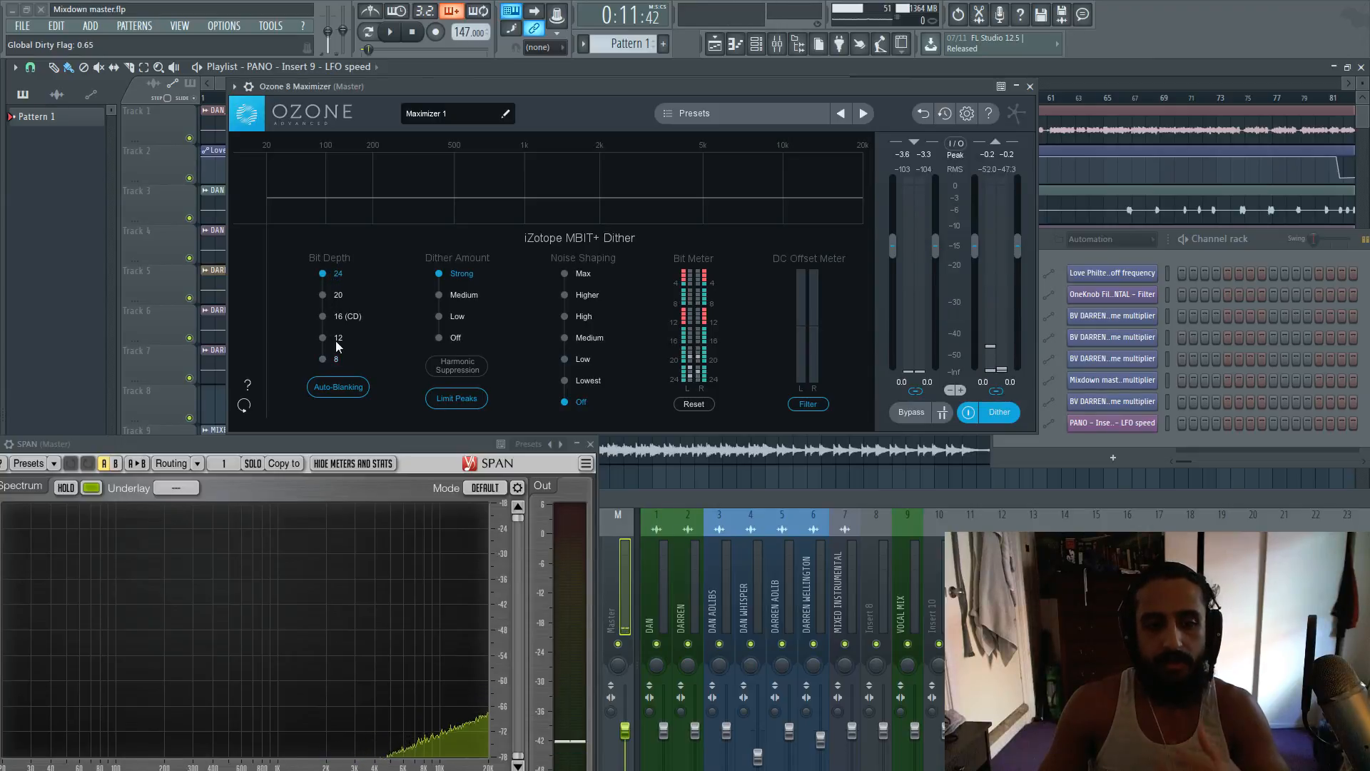
{"action": "left_click", "coordinate": [340, 391]}
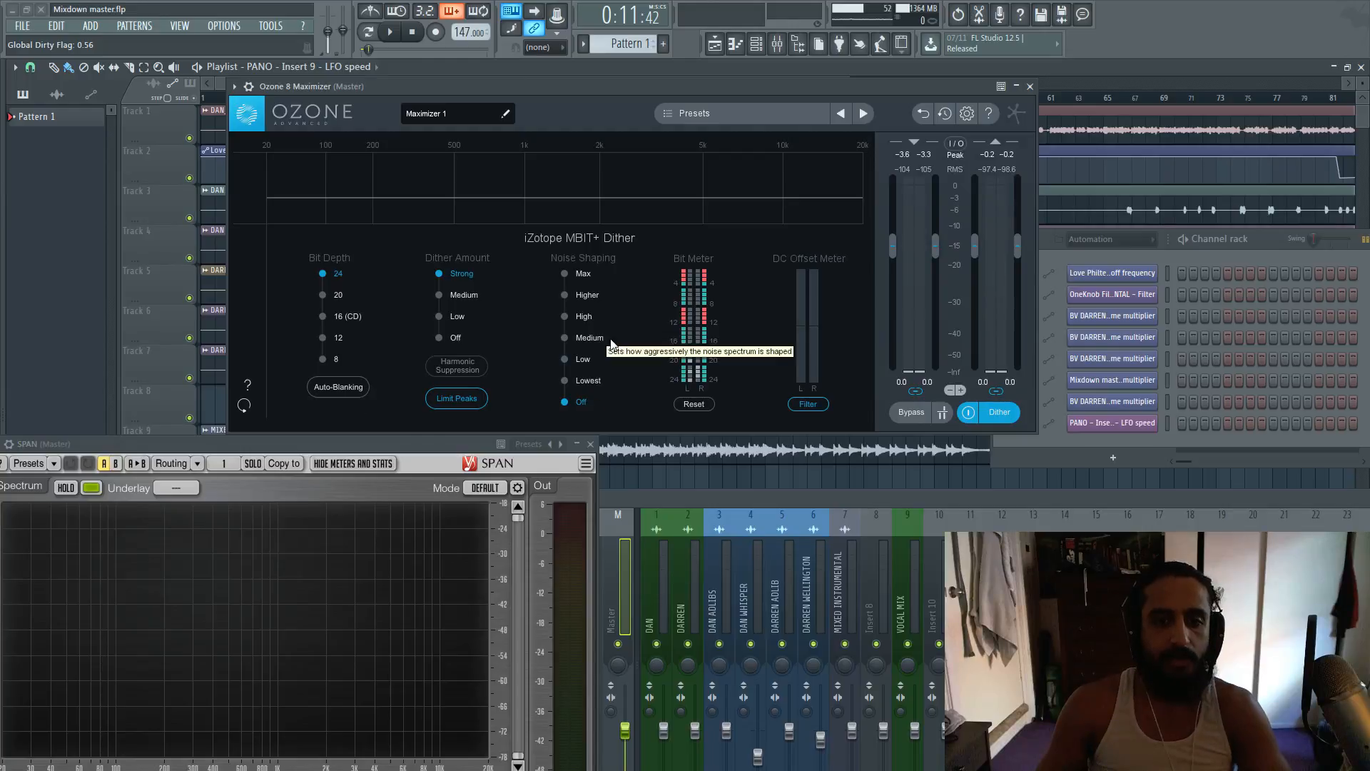
- Set the dither to 16 (CD) bit depth with Medium dither amount and Medium noise shaping
{"action": "left_click", "coordinate": [585, 341]}
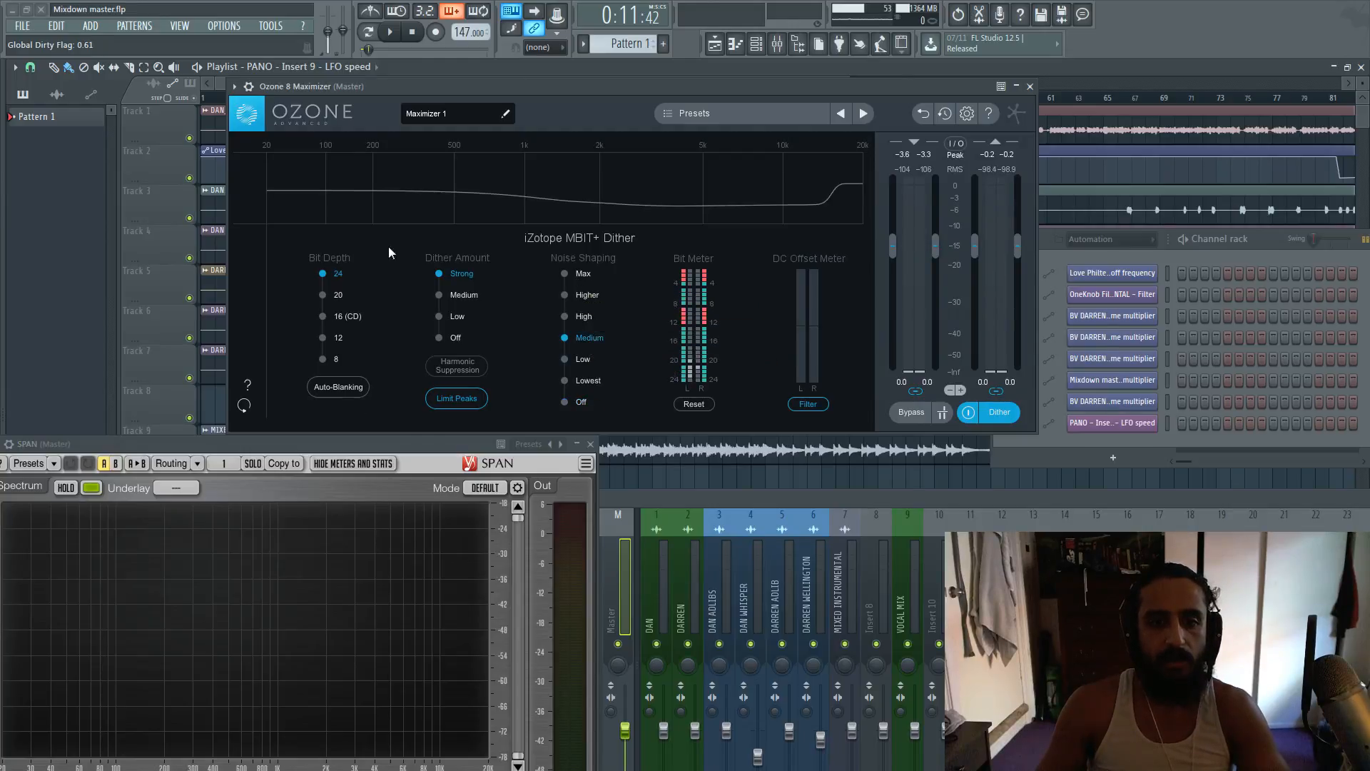
{"action": "left_click", "coordinate": [464, 298]}
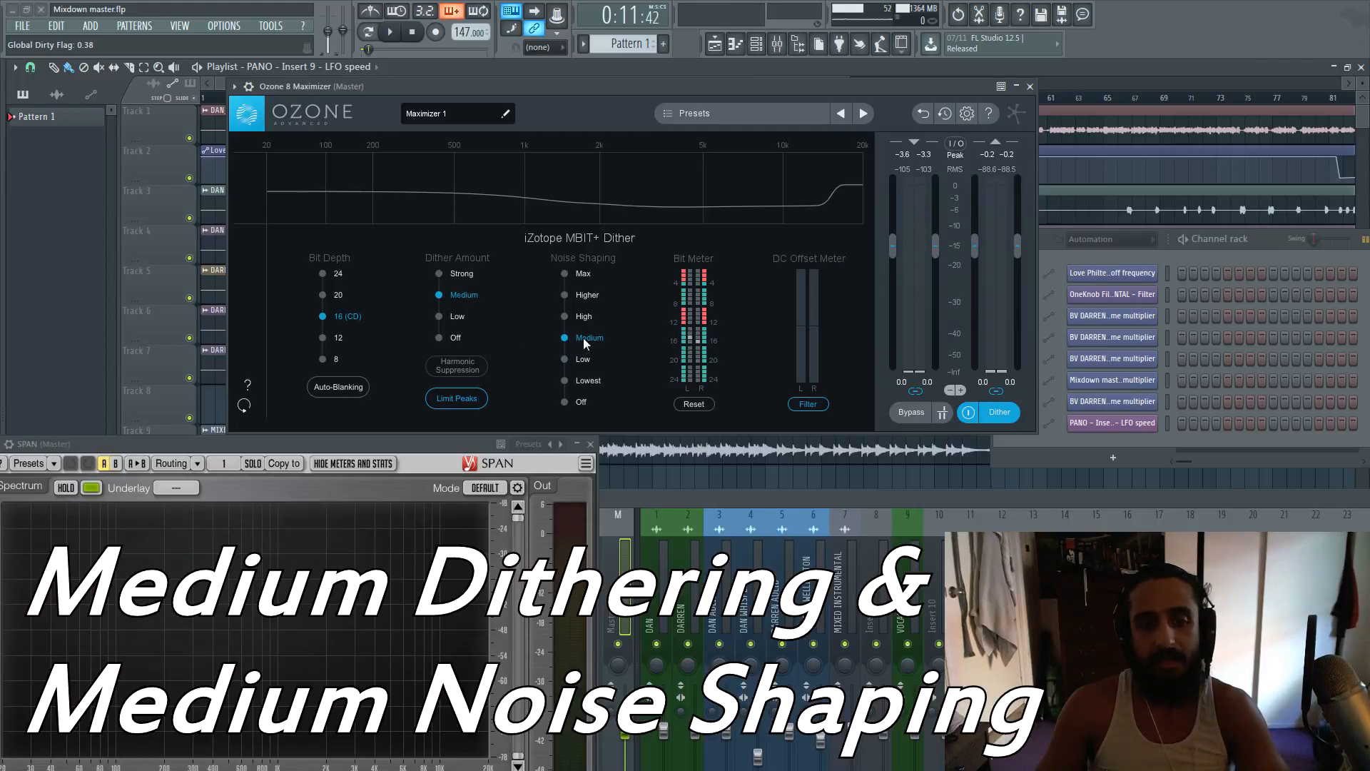
- Try the Strong dither amount with Max, Higher and Medium noise shaping, and return both settings to Medium
{"action": "left_click", "coordinate": [577, 279]}
{"action": "left_click", "coordinate": [461, 272]}
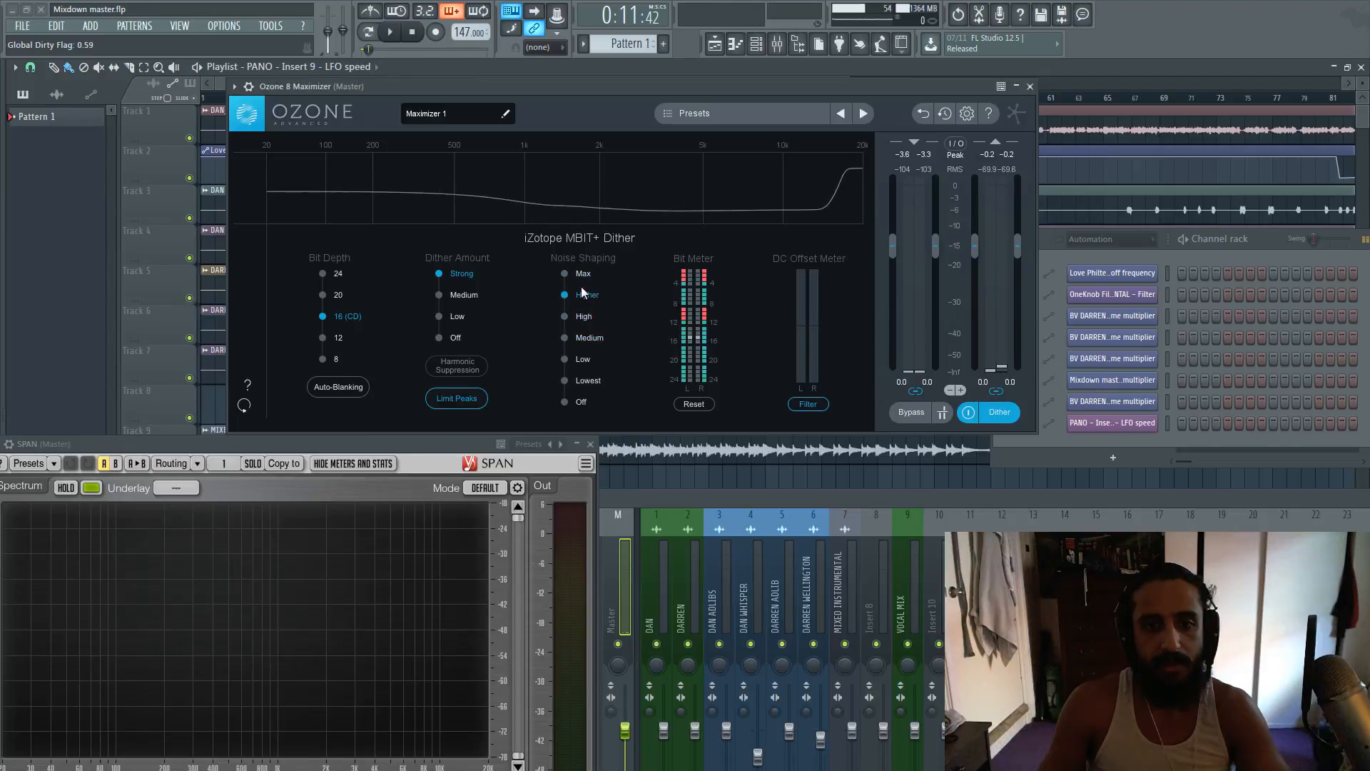
{"action": "left_click", "coordinate": [588, 340]}
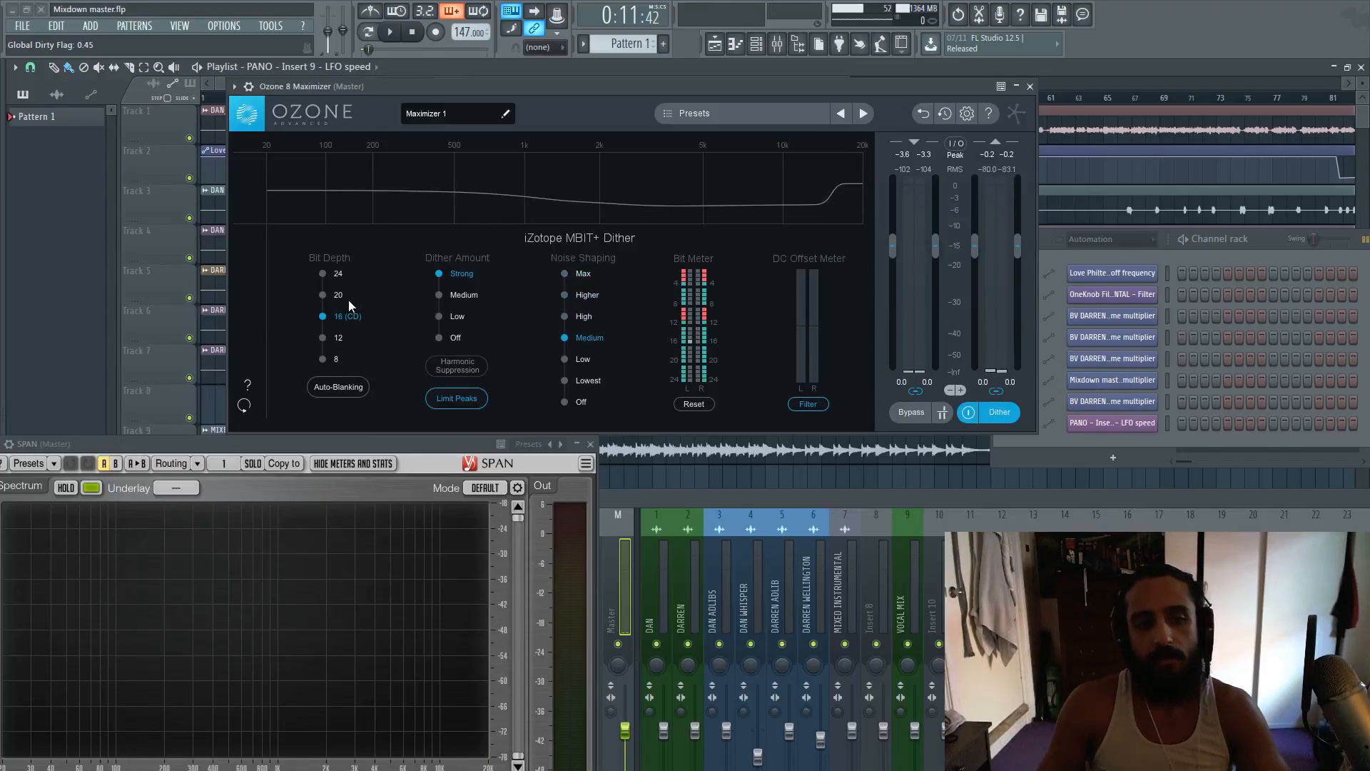
{"action": "left_click", "coordinate": [464, 295]}
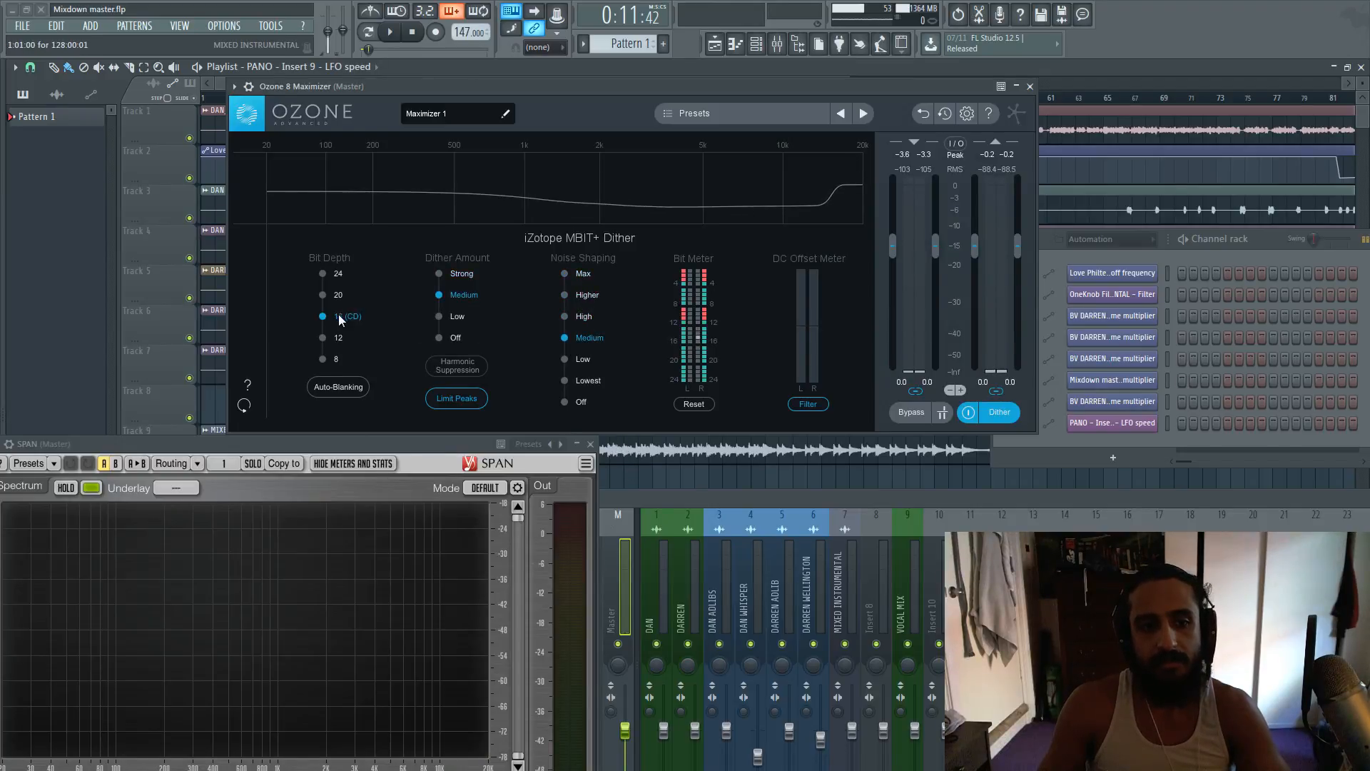
{"action": "left_click", "coordinate": [450, 274]}
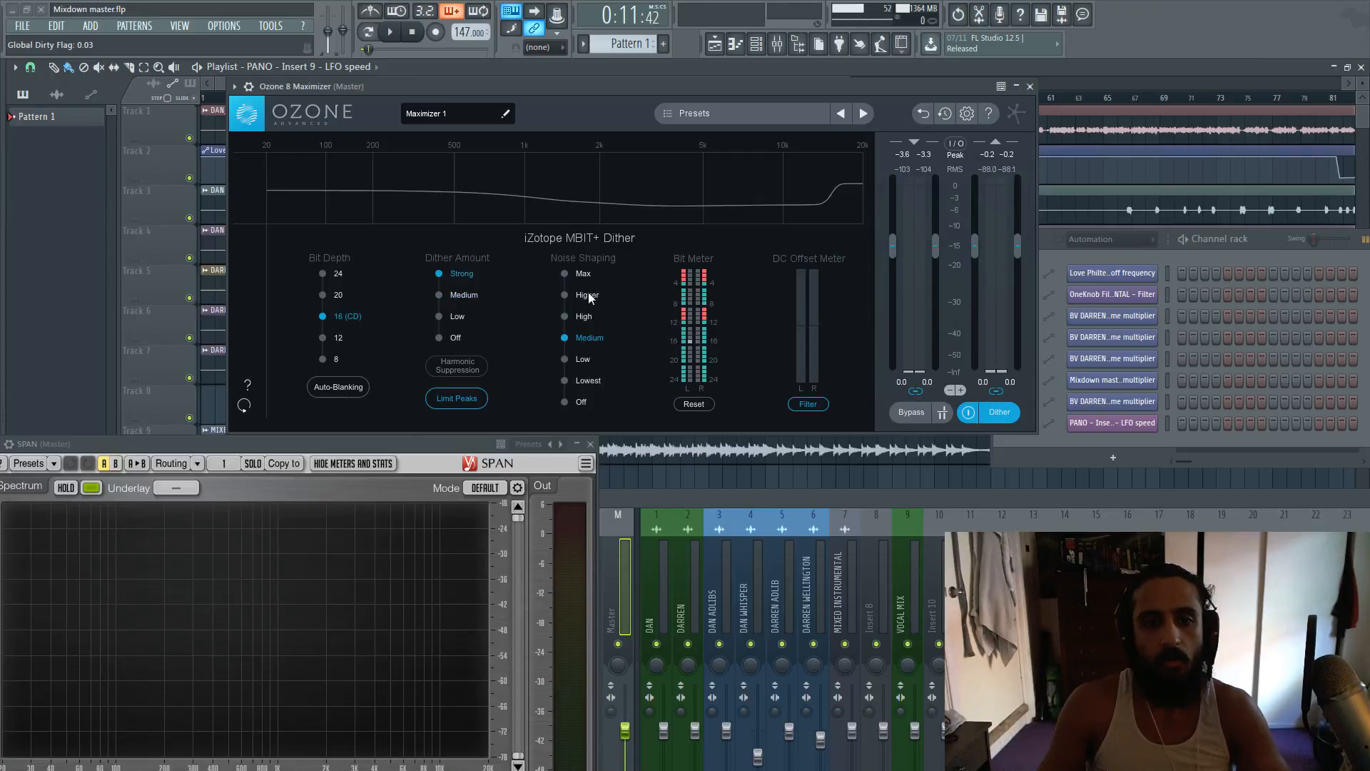
{"action": "left_click", "coordinate": [582, 274]}
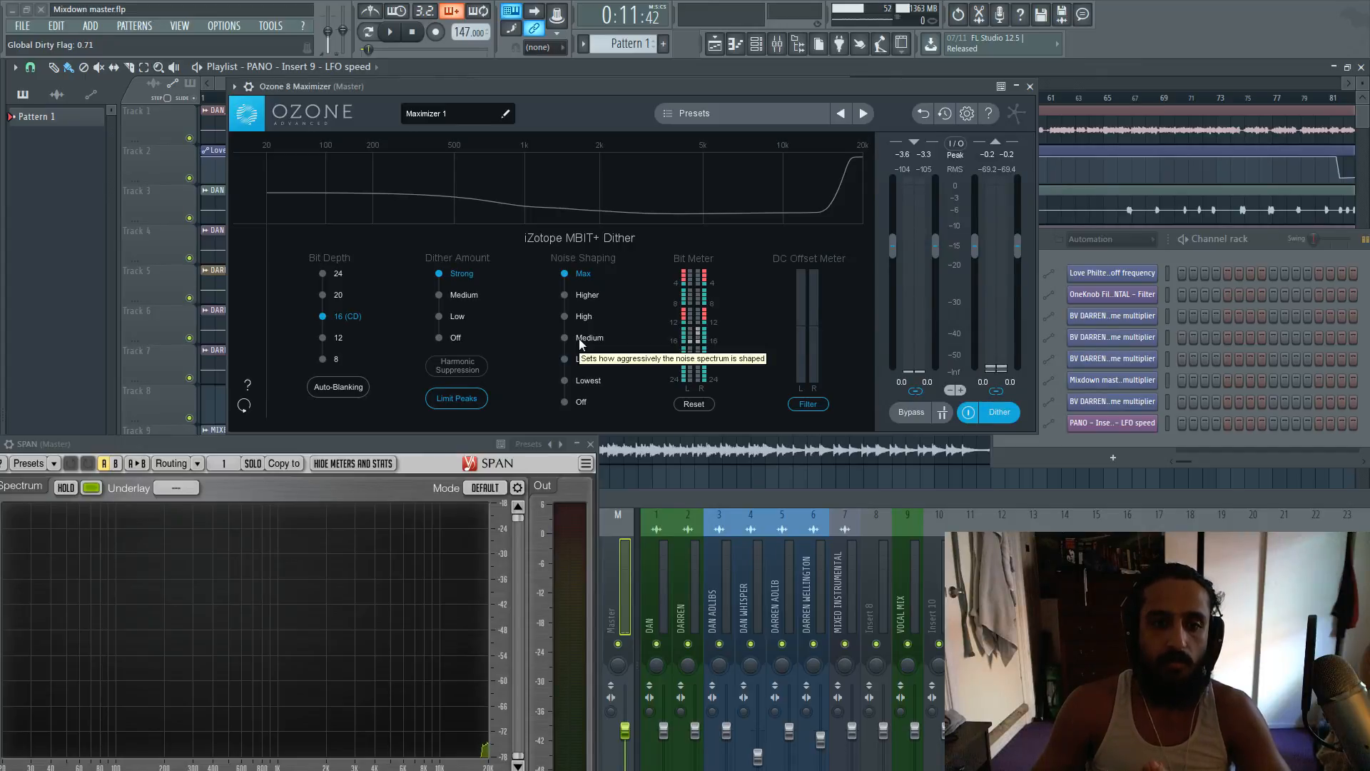
{"action": "left_click", "coordinate": [460, 297]}
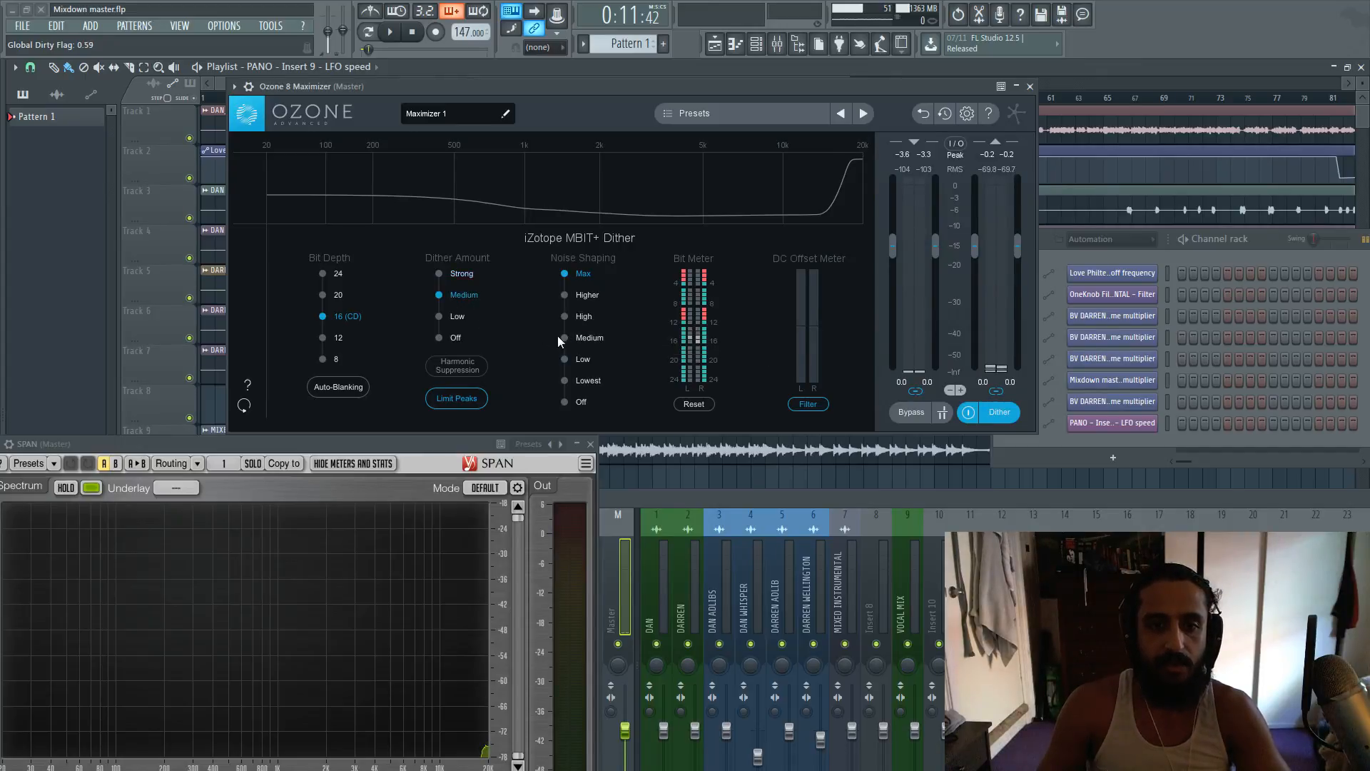
{"action": "left_click", "coordinate": [563, 337]}
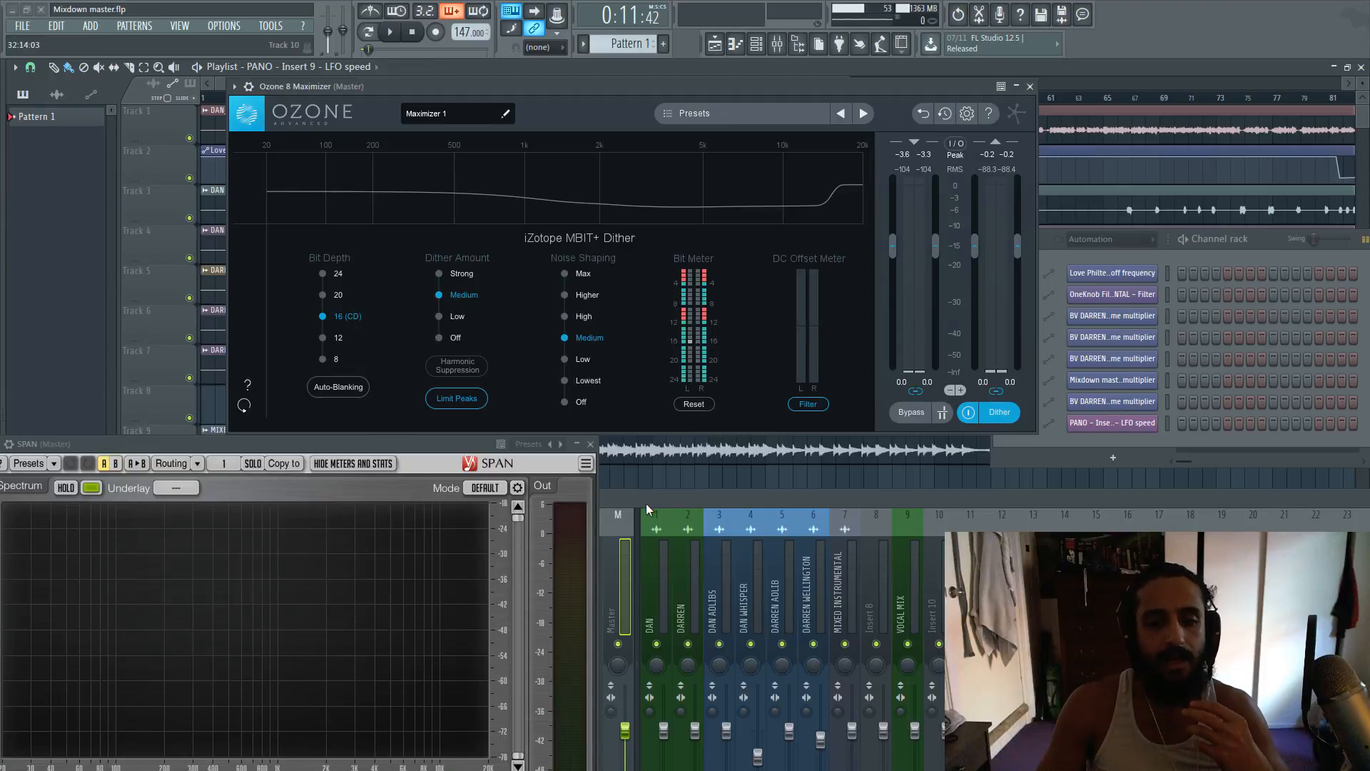
- Open the SSLComp Stereo compressor from the master's effects chain and arrange it beside the Ozone 8 Maximizer window
{"action": "left_click_drag", "start_coordinate": [646, 502], "coordinate": [661, 462]}
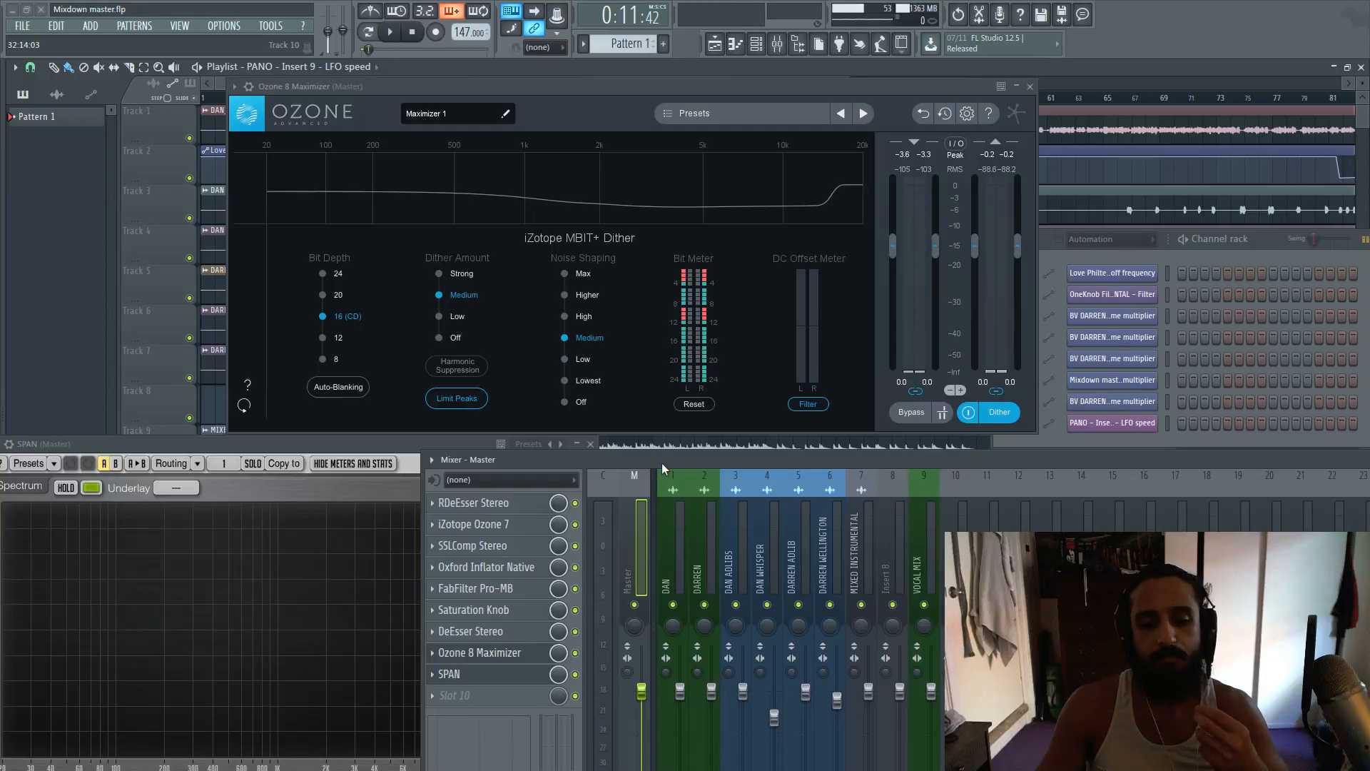
{"action": "left_click", "coordinate": [485, 545]}
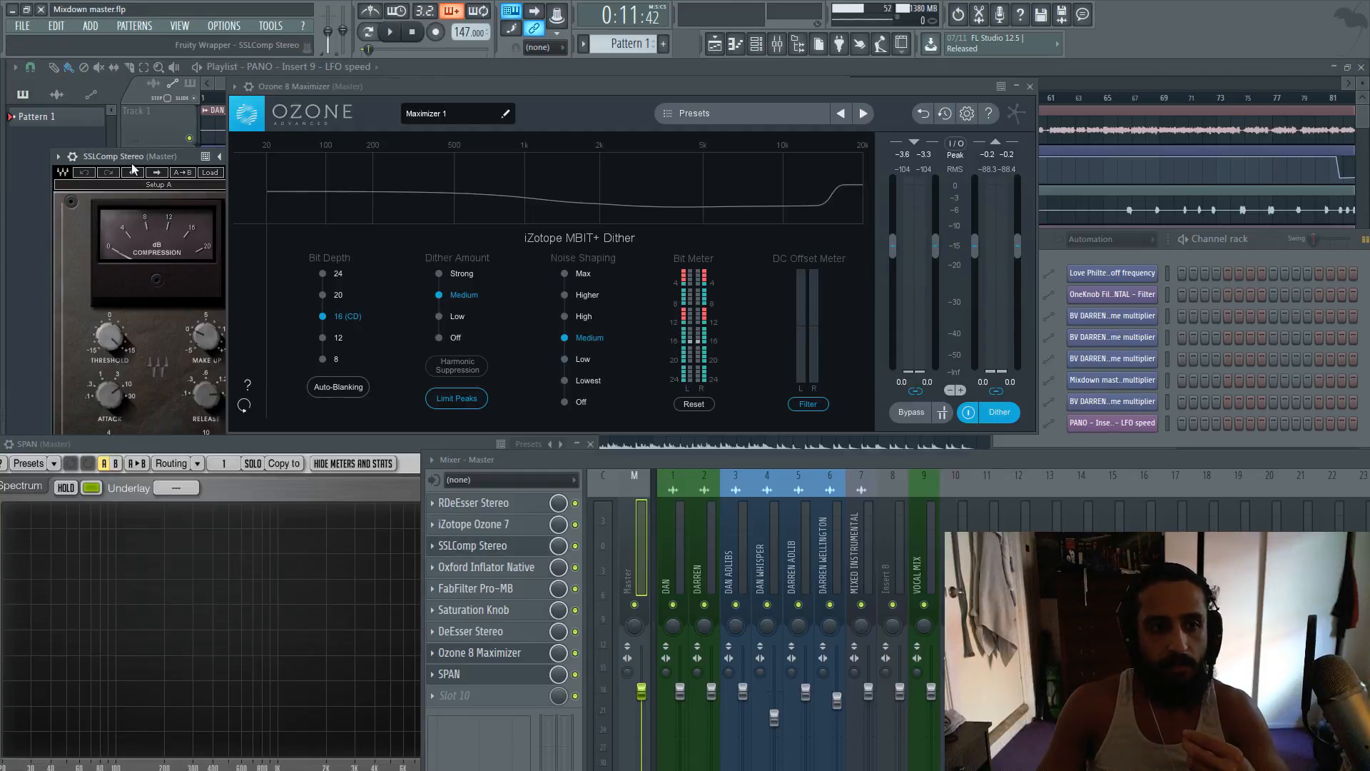
{"action": "left_click_drag", "start_coordinate": [132, 159], "coordinate": [164, 63]}
{"action": "left_click_drag", "start_coordinate": [308, 86], "coordinate": [484, 76]}
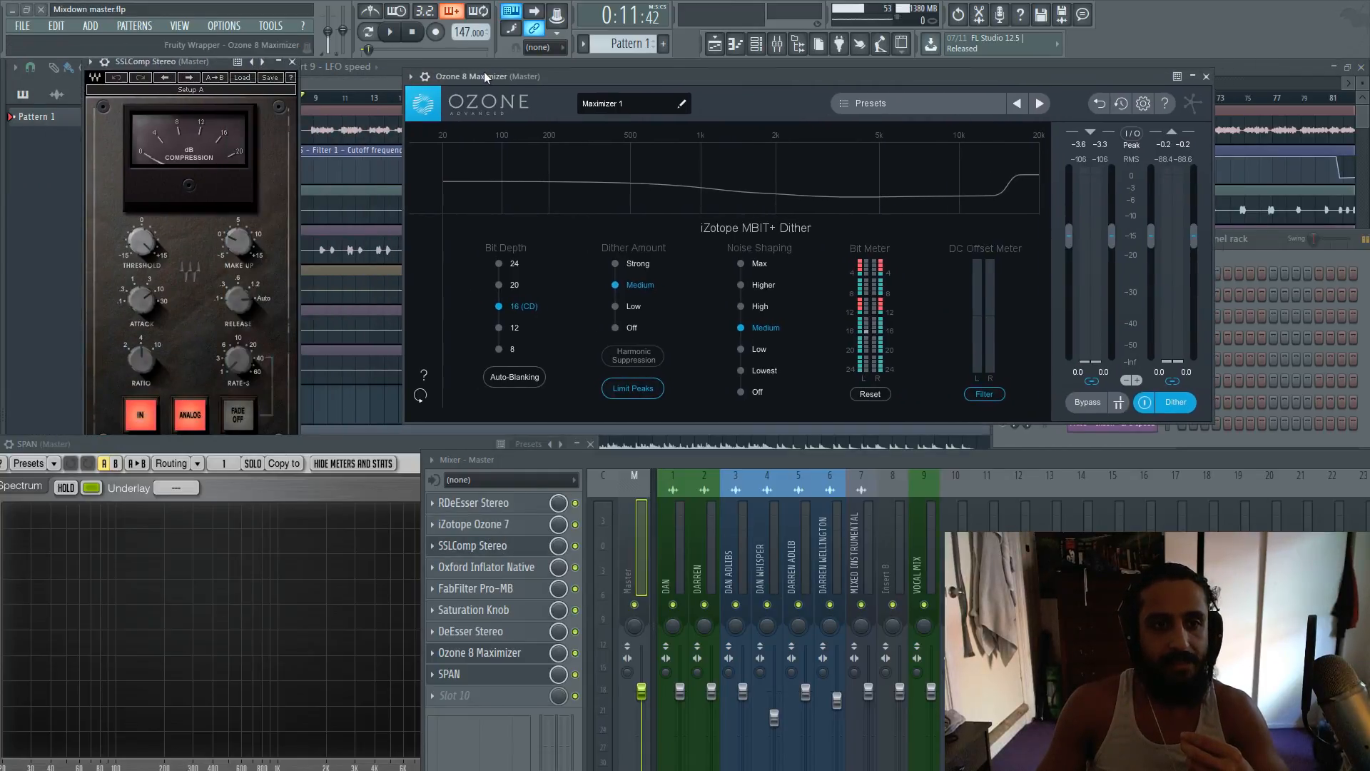
{"action": "left_click_drag", "start_coordinate": [164, 62], "coordinate": [248, 57]}
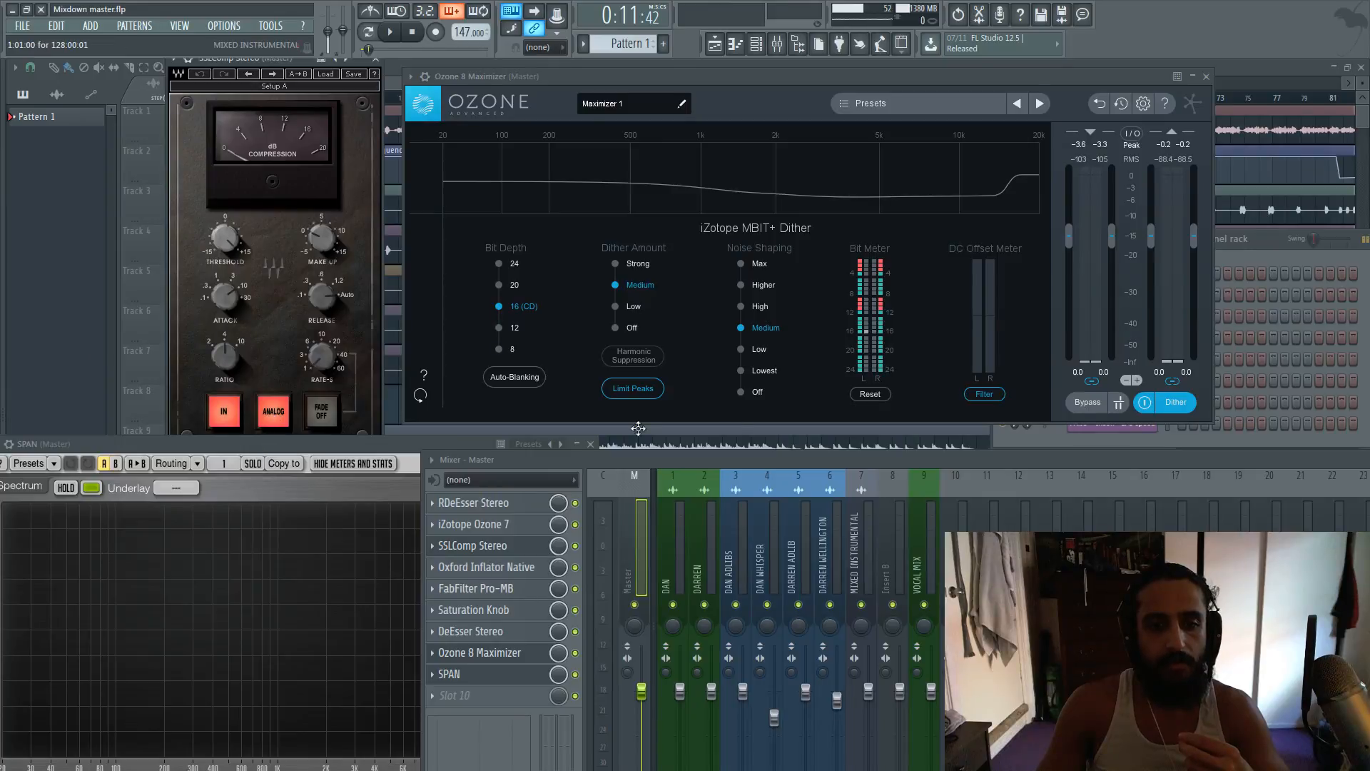
- With the Maximizer's dither switched off and SPAN beside the compressor, toggle SSLComp's Analog option off and on, and reset SPAN's statistics
{"action": "left_click", "coordinate": [1144, 402]}
{"action": "left_click_drag", "start_coordinate": [358, 443], "coordinate": [779, 91]}
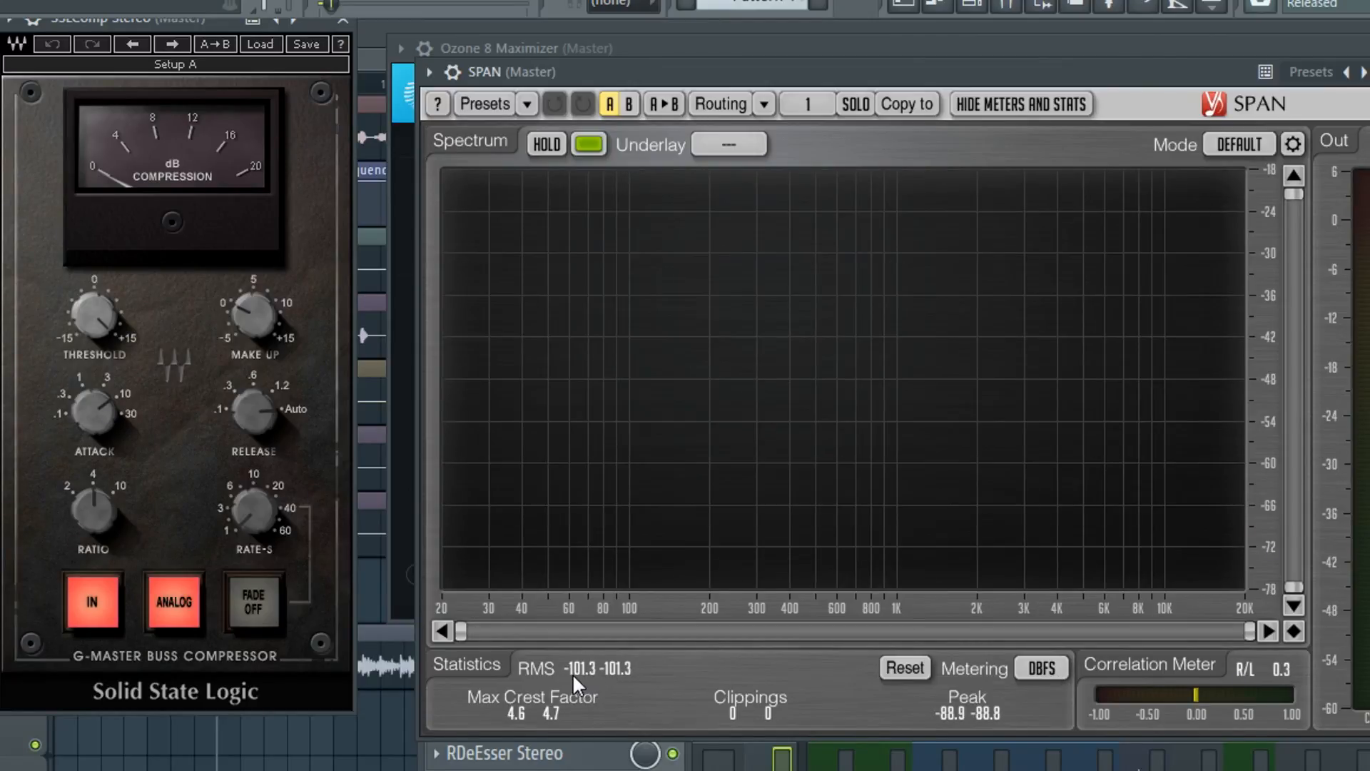
{"action": "left_click", "coordinate": [183, 605]}
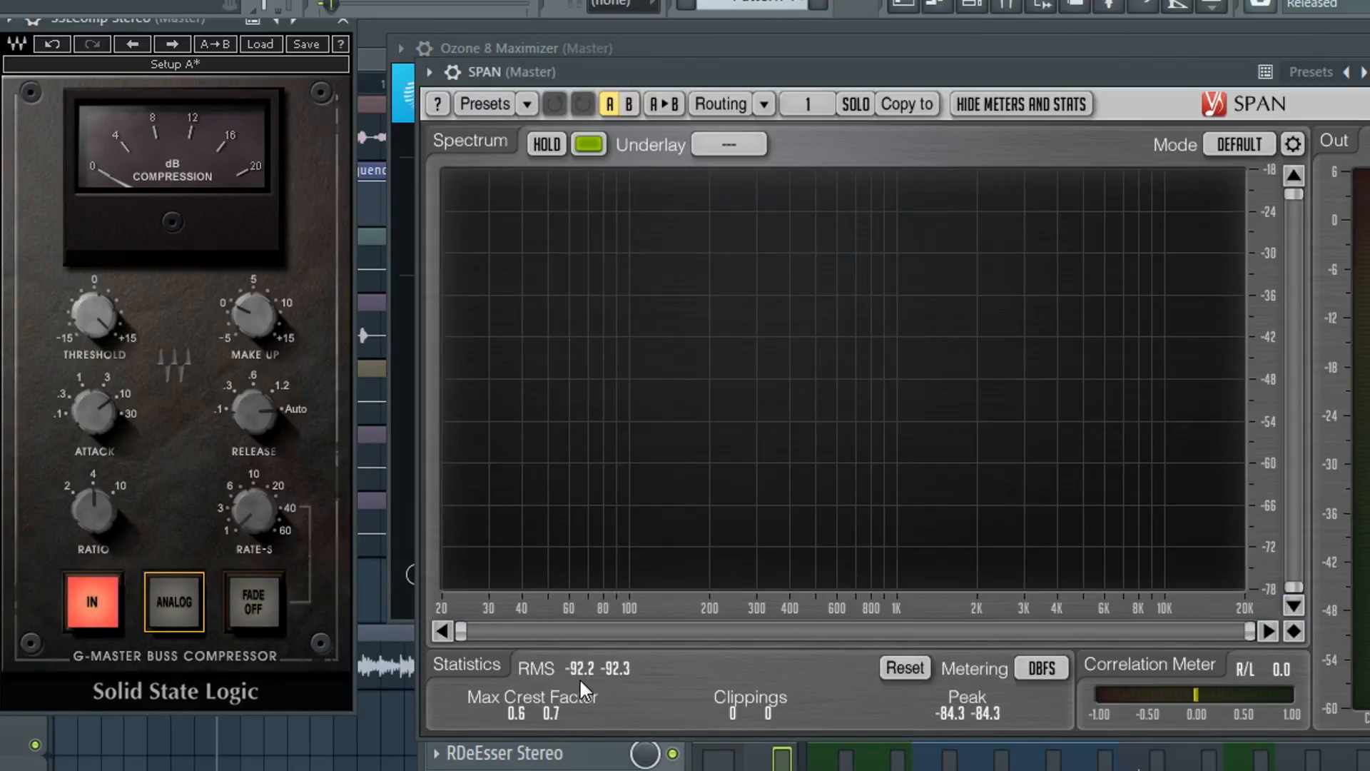
{"action": "left_click", "coordinate": [178, 620]}
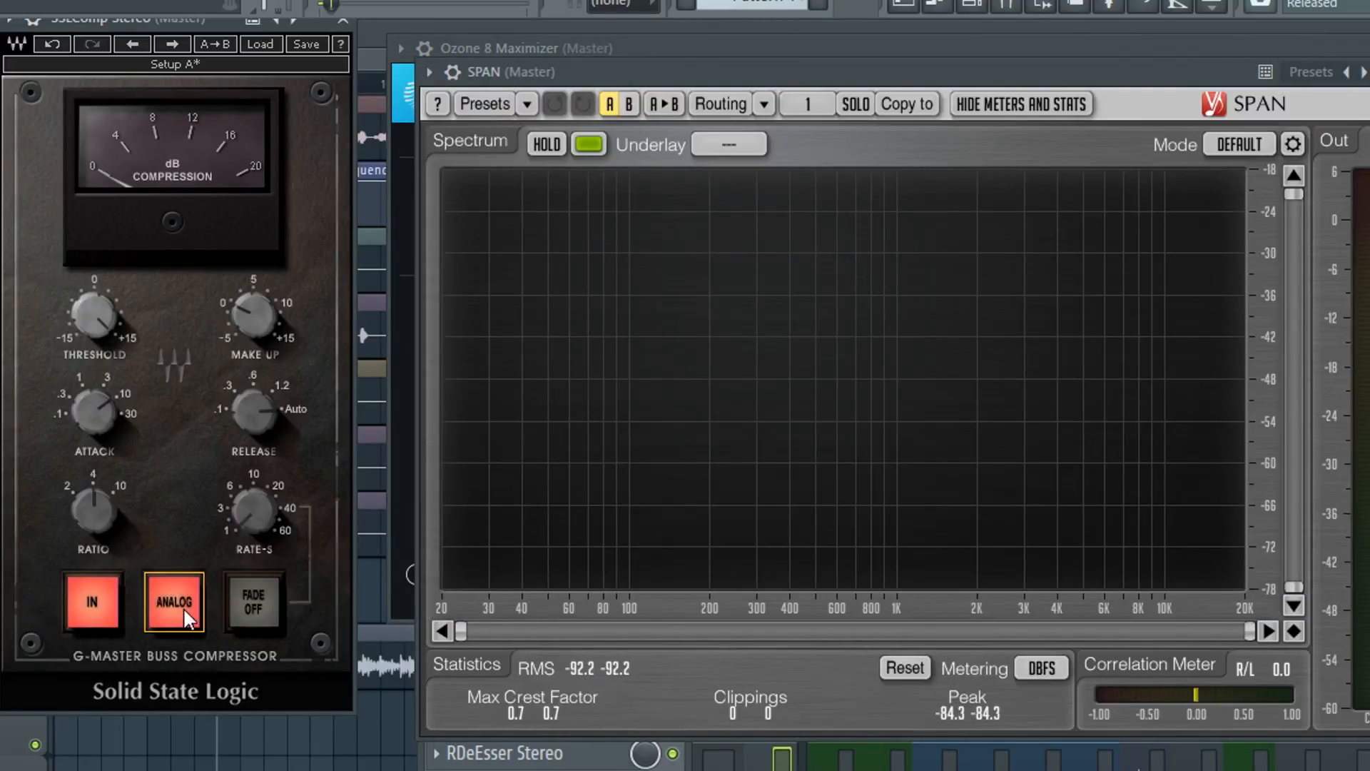
{"action": "left_click", "coordinate": [915, 671]}
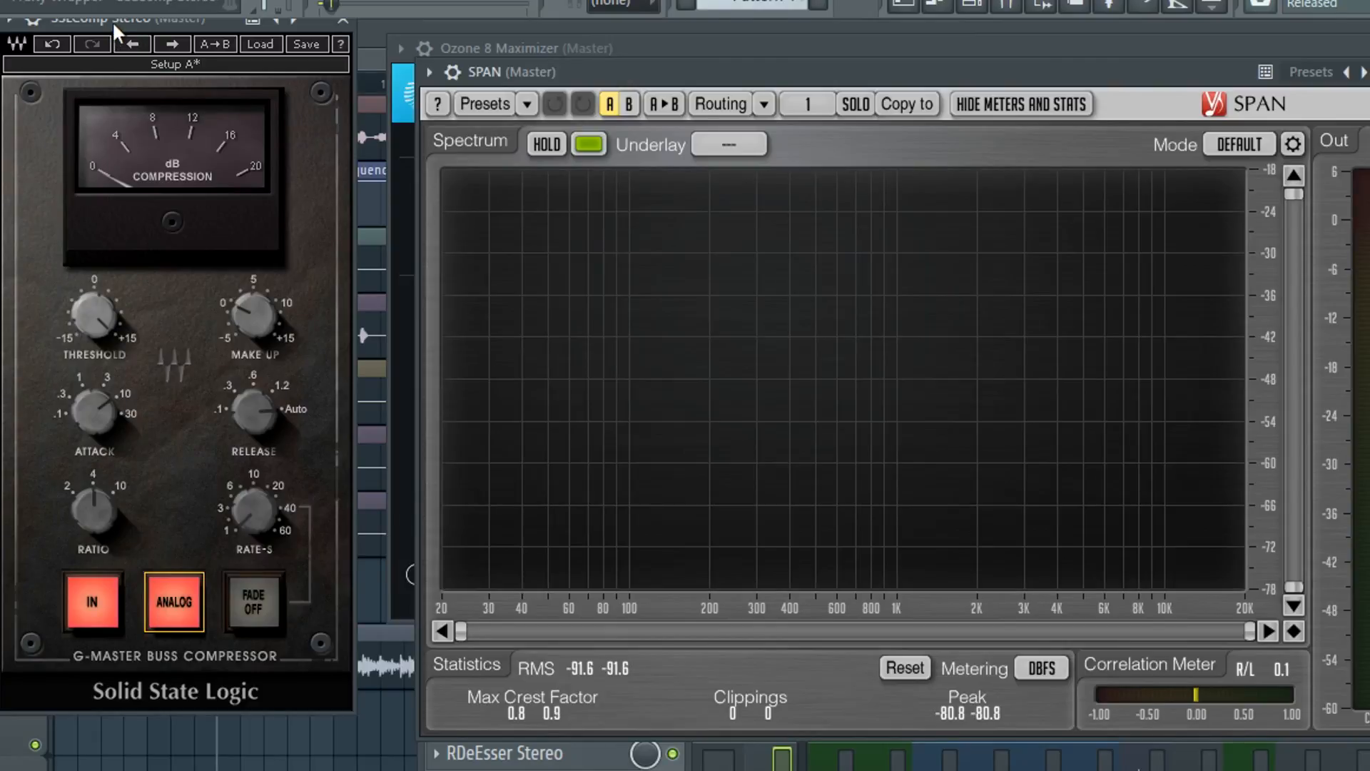
- Move the SSLComp Stereo window fully into view and close it
{"action": "left_click_drag", "start_coordinate": [116, 20], "coordinate": [125, 58]}
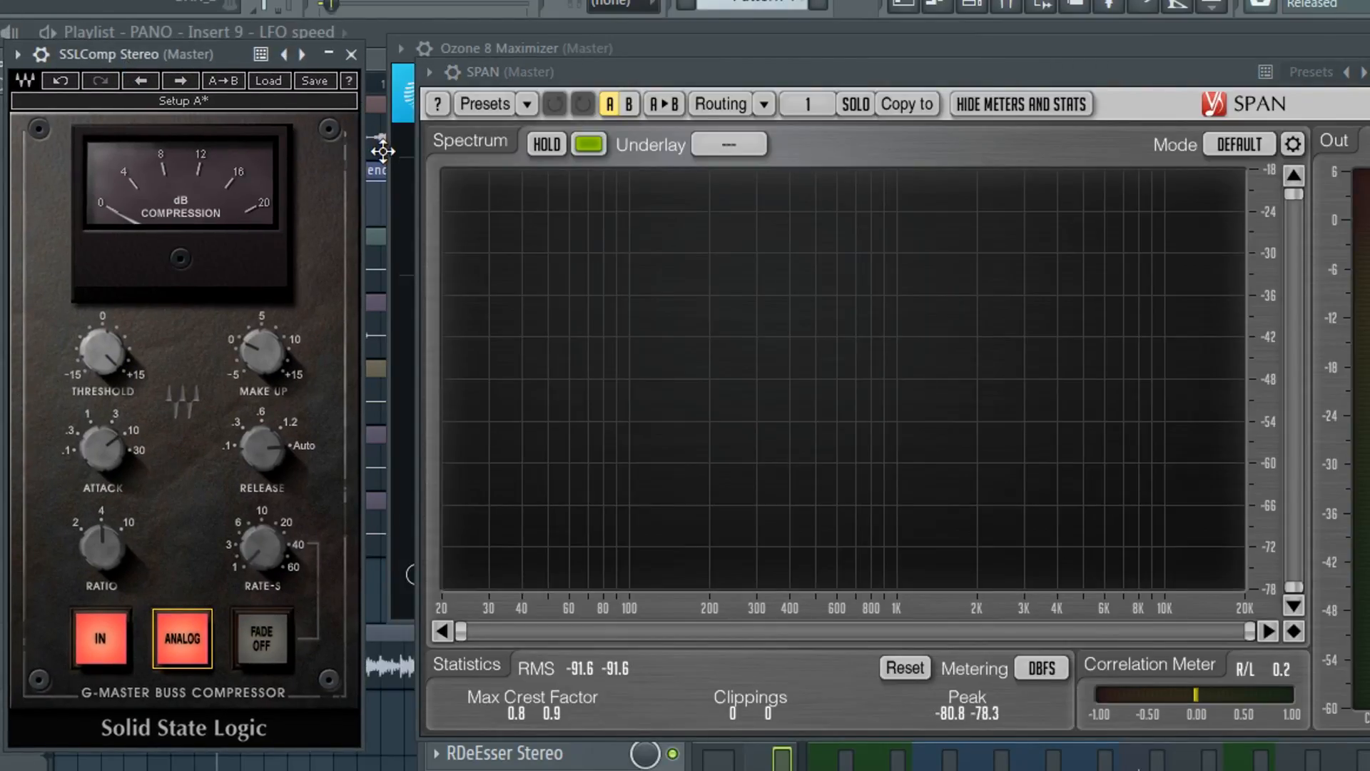
{"action": "left_click", "coordinate": [351, 56]}
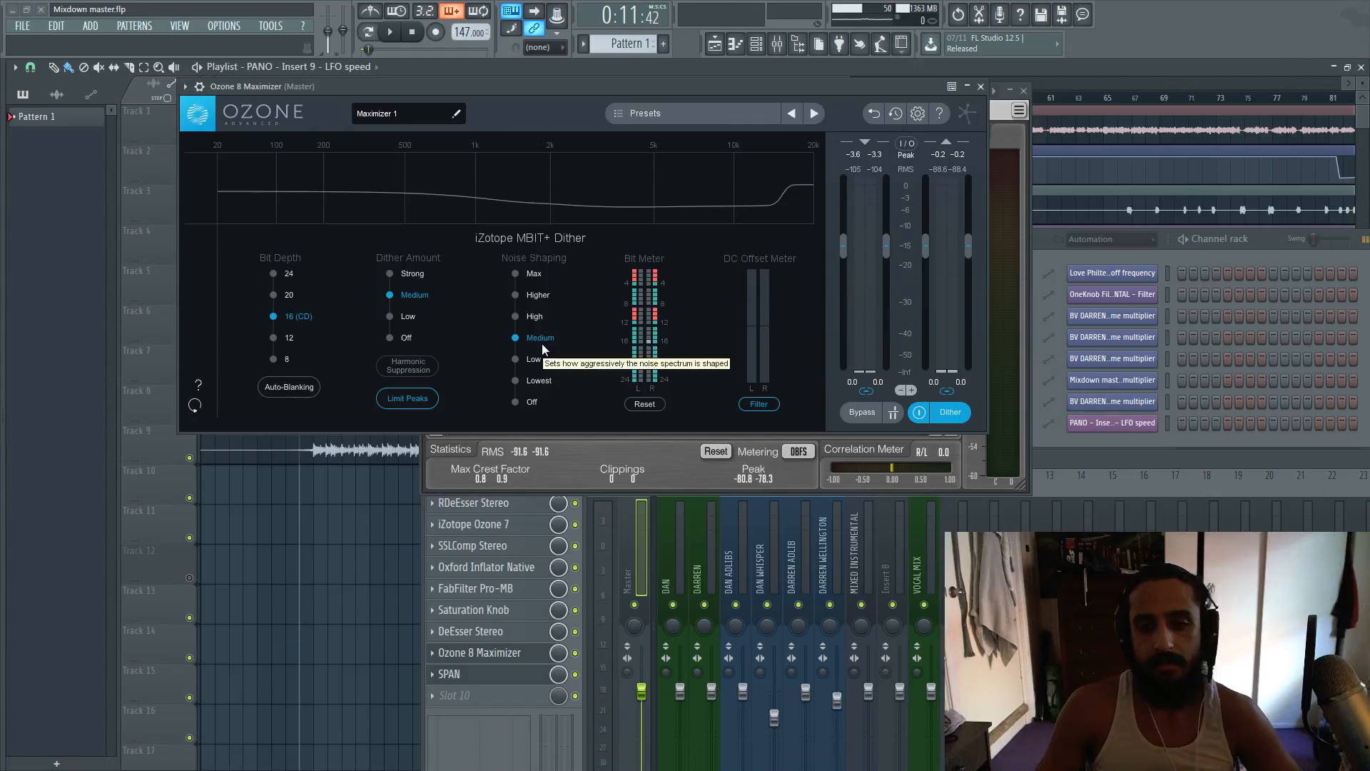
- Try the Strong dither amount with Max noise shaping at 16 (CD) bit depth, and return both settings to Medium
{"action": "left_click", "coordinate": [409, 274]}
{"action": "left_click", "coordinate": [541, 276]}
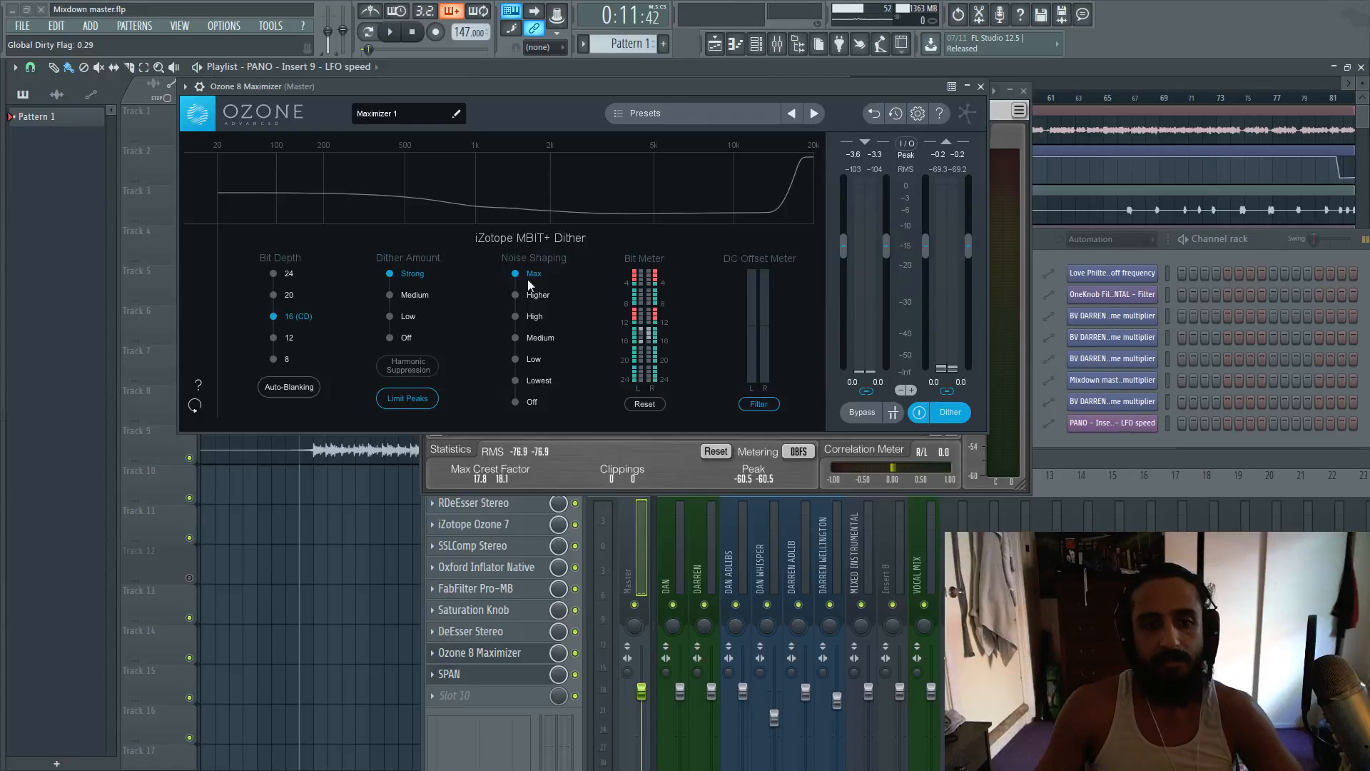
{"action": "left_click", "coordinate": [421, 295]}
{"action": "left_click", "coordinate": [529, 337]}
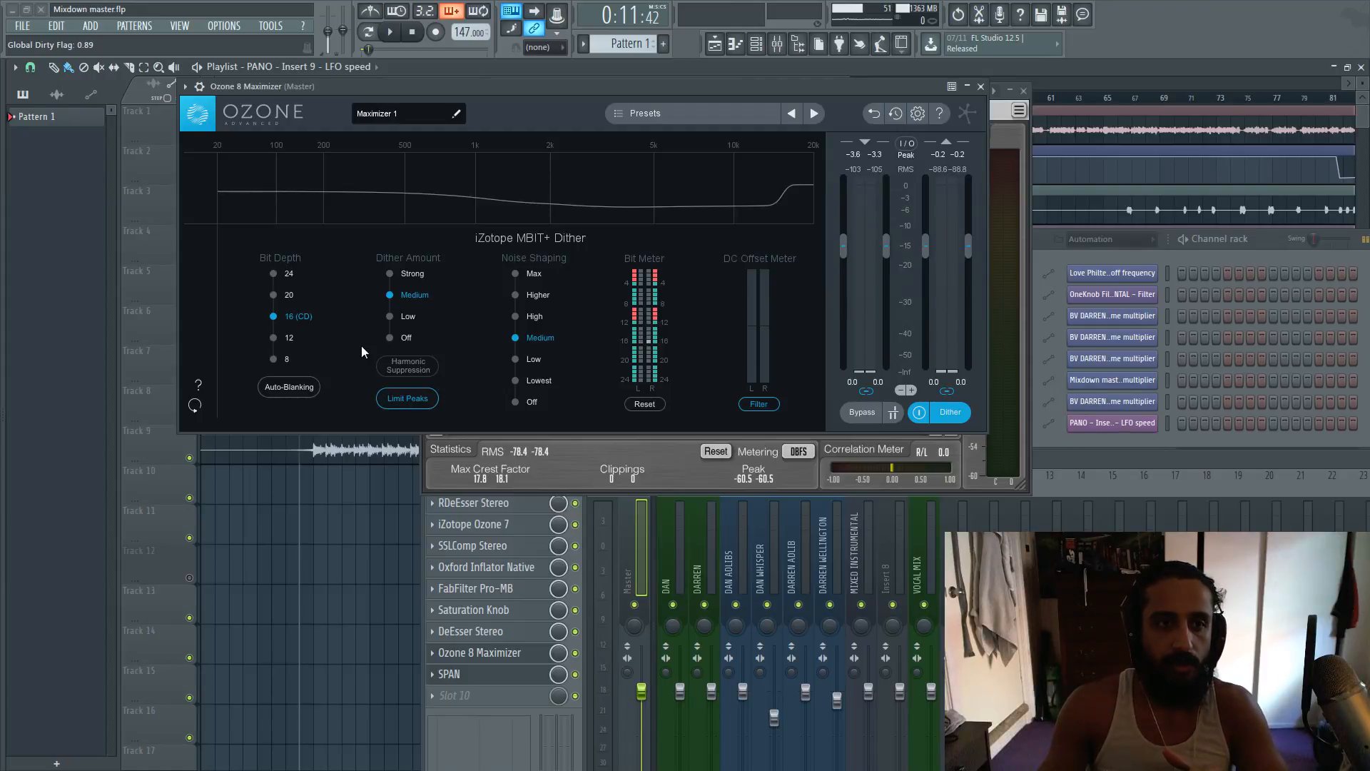
- Open the wave file export settings for test.wav, examine the WAV bit depth and Dithering options, and close them without rendering
{"action": "left_click", "coordinate": [22, 26]}
{"action": "mouse_move", "coordinate": [158, 150]}
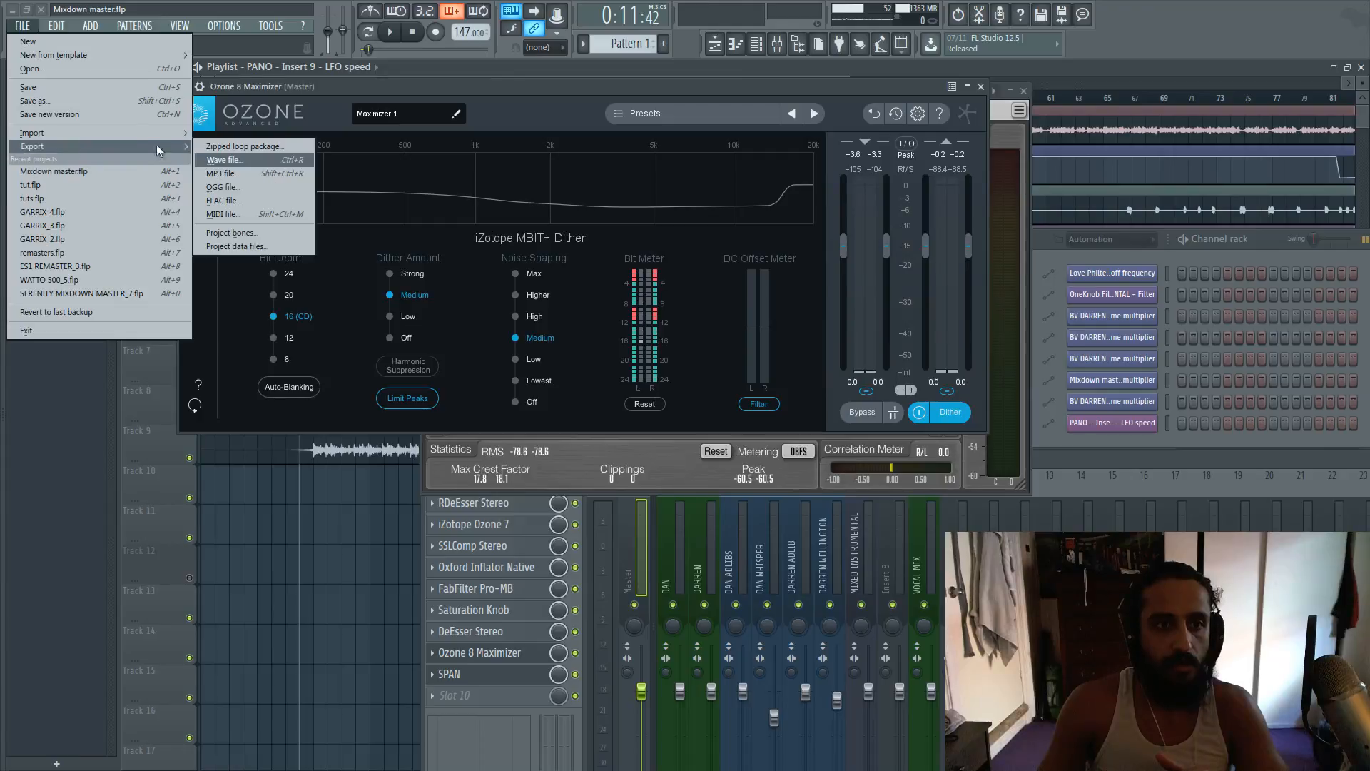
{"action": "left_click", "coordinate": [224, 160]}
{"action": "key", "text": "Return"}
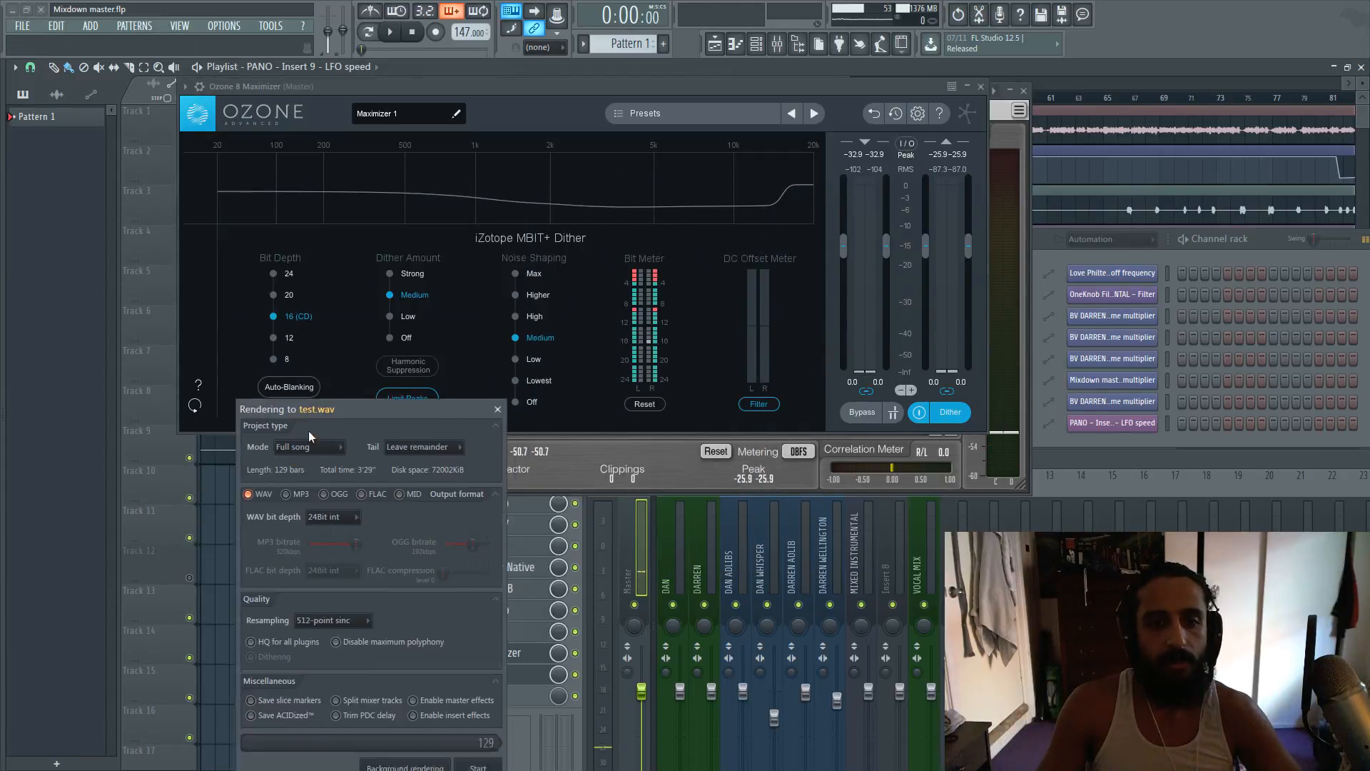
{"action": "left_click_drag", "start_coordinate": [309, 436], "coordinate": [256, 274]}
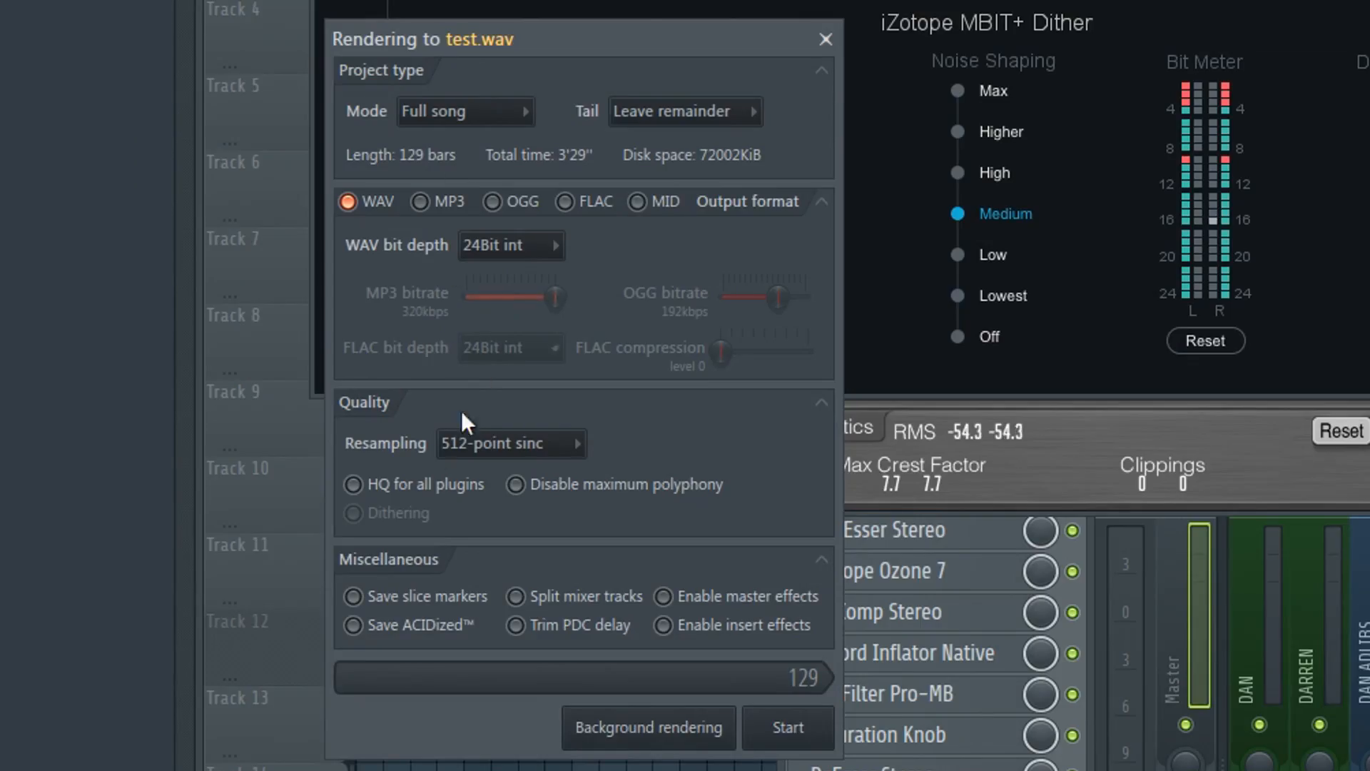
{"action": "left_click", "coordinate": [397, 512]}
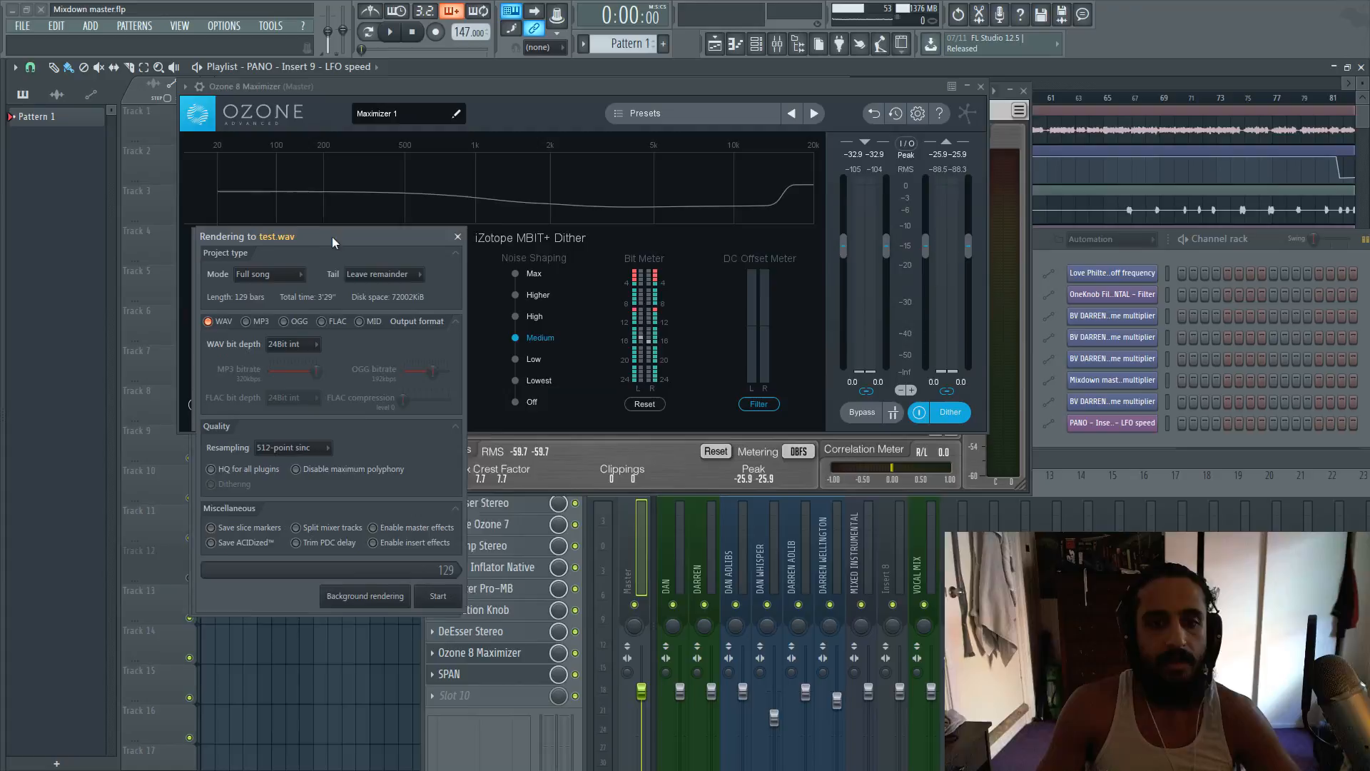
{"action": "left_click_drag", "start_coordinate": [332, 237], "coordinate": [366, 324]}
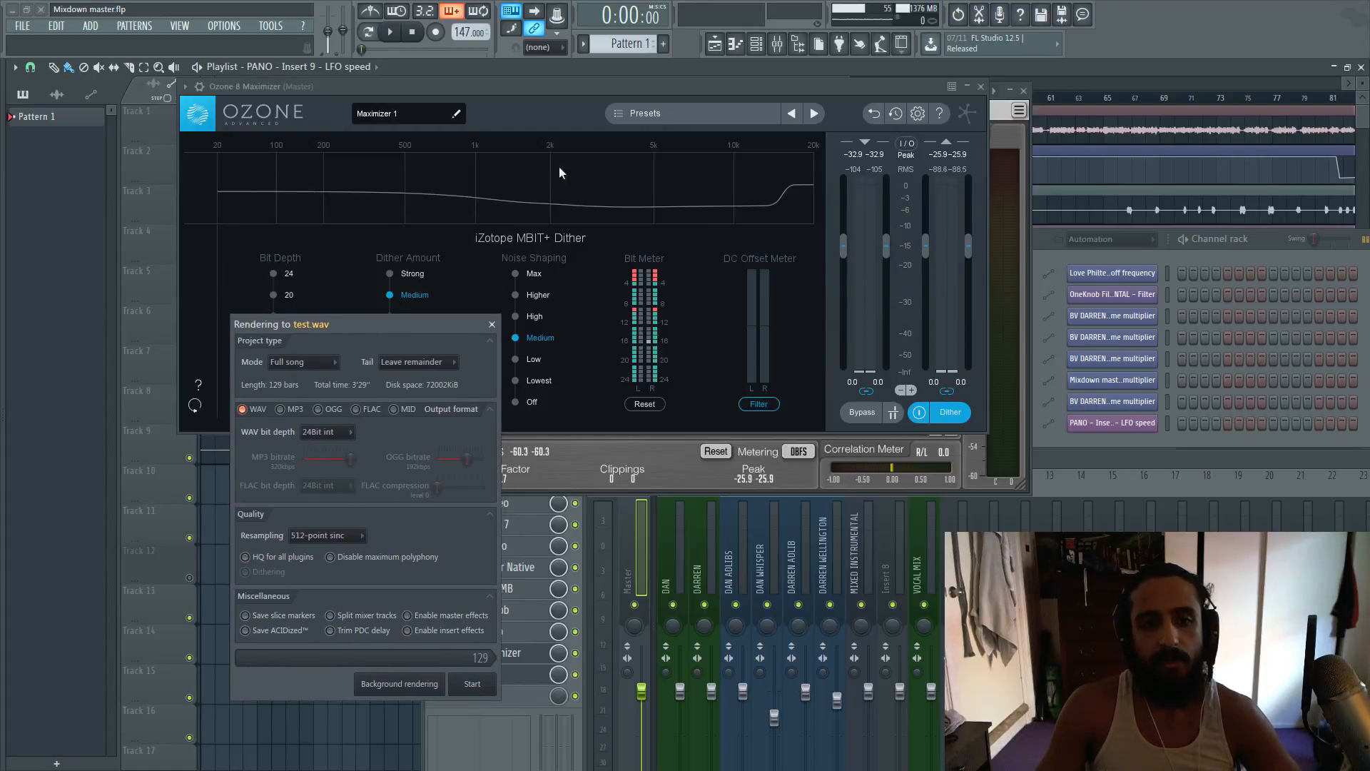
{"action": "left_click_drag", "start_coordinate": [404, 325], "coordinate": [395, 301]}
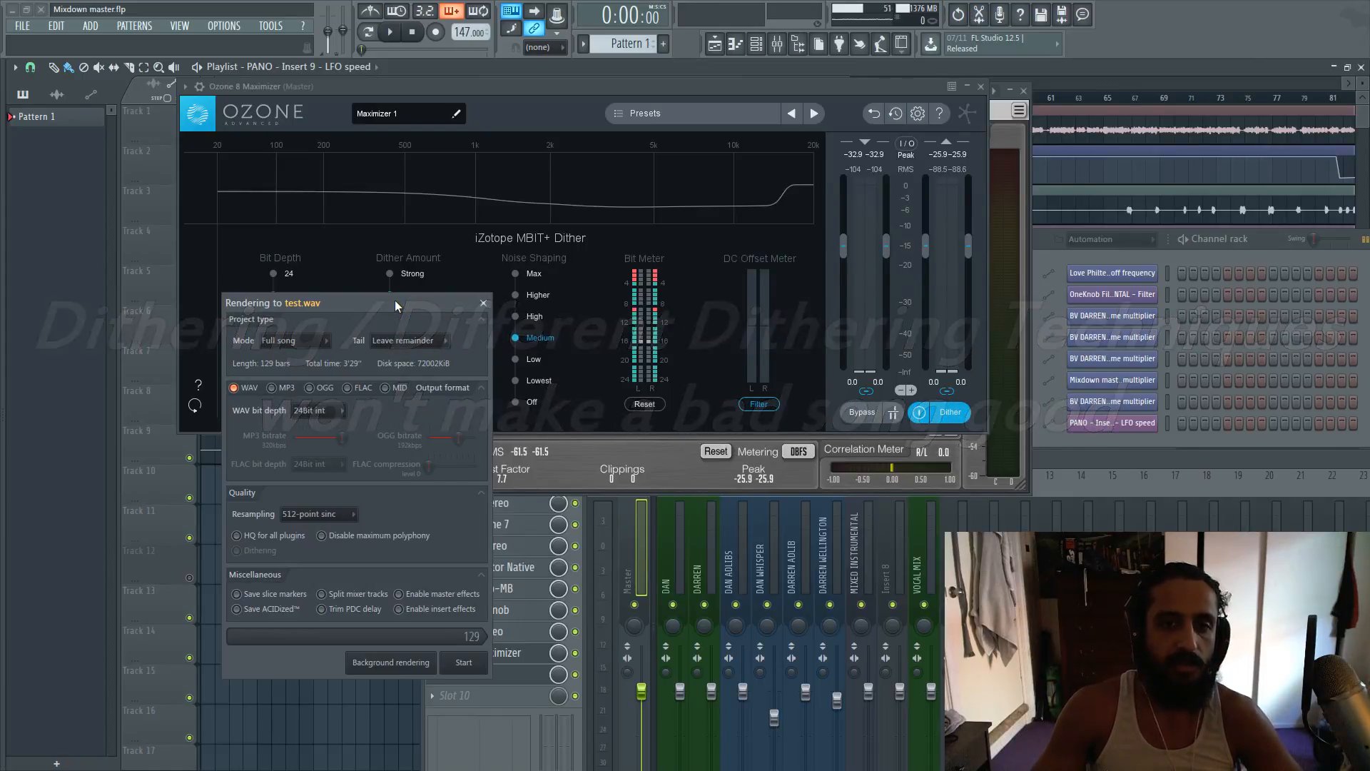
{"action": "left_click", "coordinate": [483, 303]}
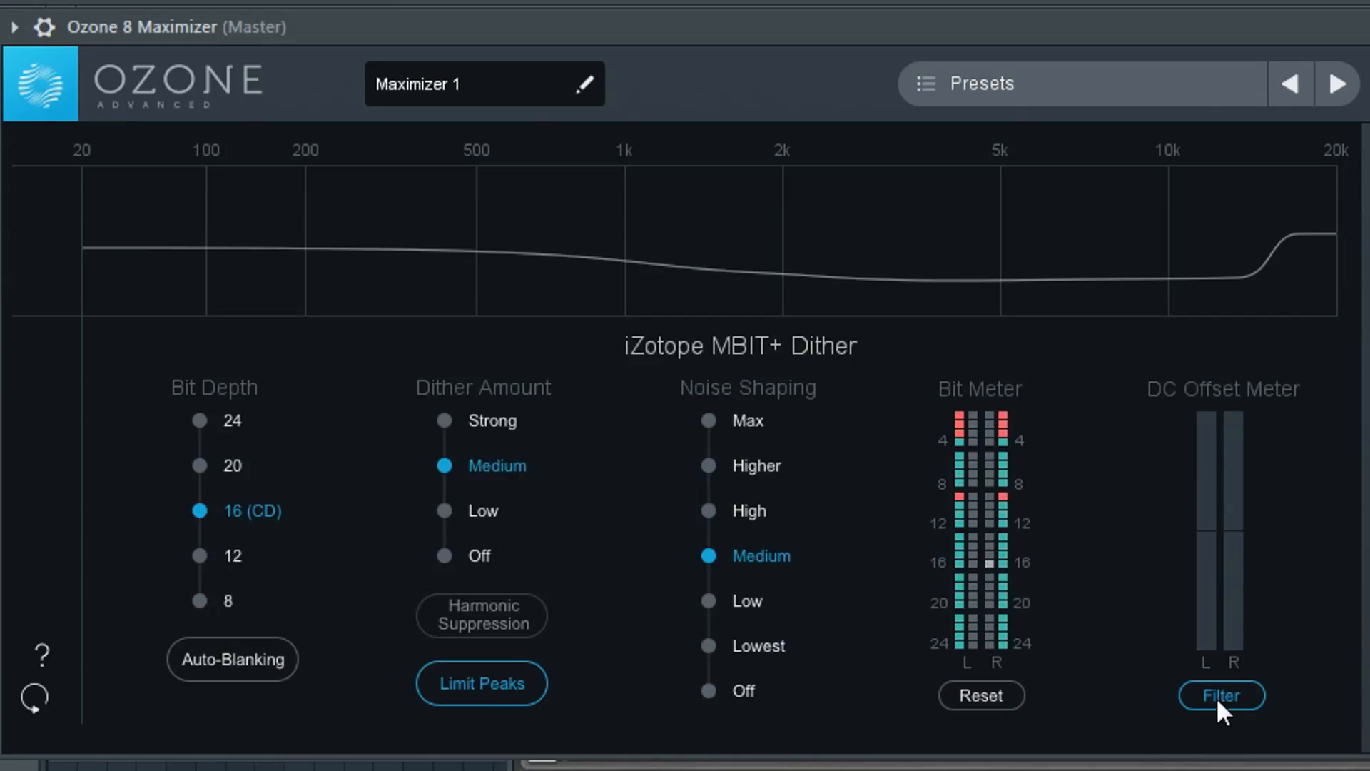
- Toggle the Maximizer's DC offset Filter off and back on
{"action": "left_click", "coordinate": [1216, 699]}
{"action": "left_click", "coordinate": [1214, 702]}
{"action": "mouse_move", "coordinate": [1214, 701]}
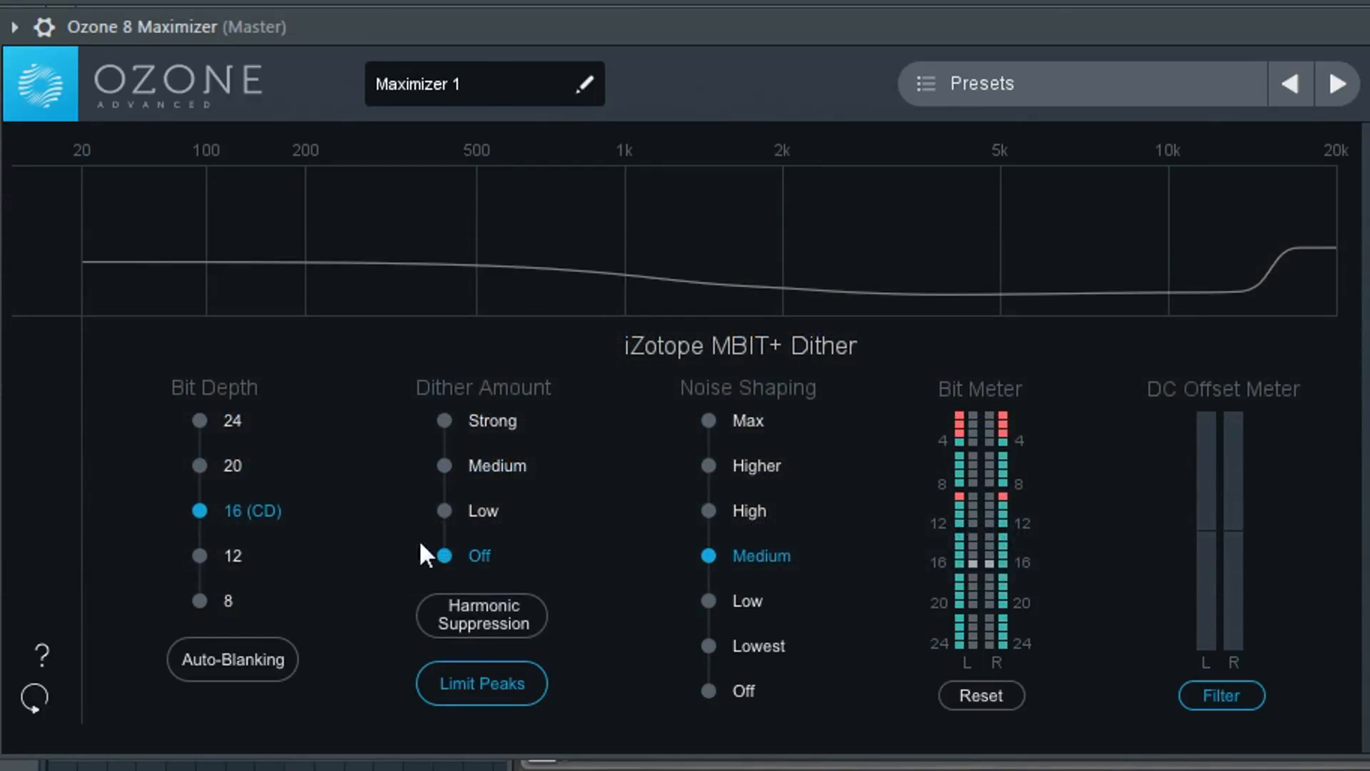
- With the dither amount off, set the bit depth to 24 and toggle Harmonic Suppression on and off
{"action": "left_click", "coordinate": [208, 420]}
{"action": "left_click", "coordinate": [490, 618]}
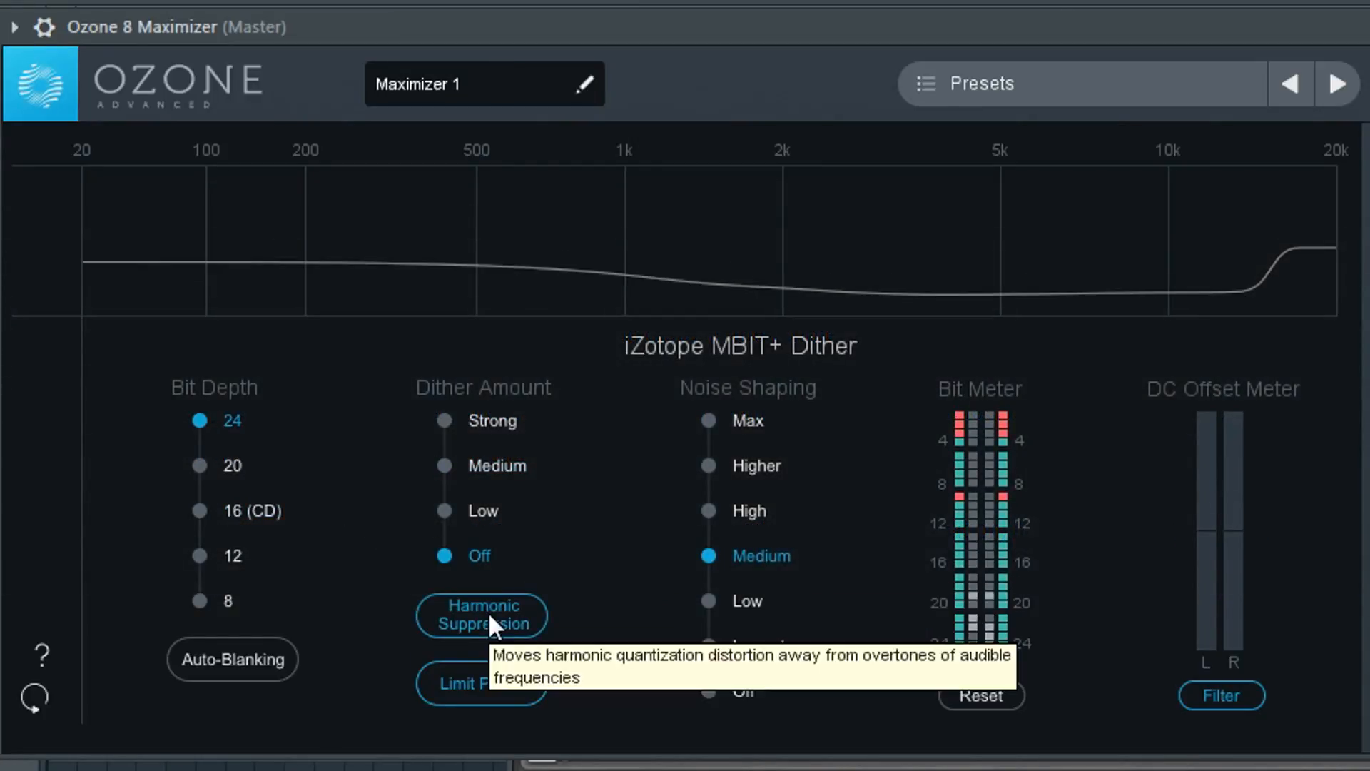
{"action": "left_click", "coordinate": [490, 618]}
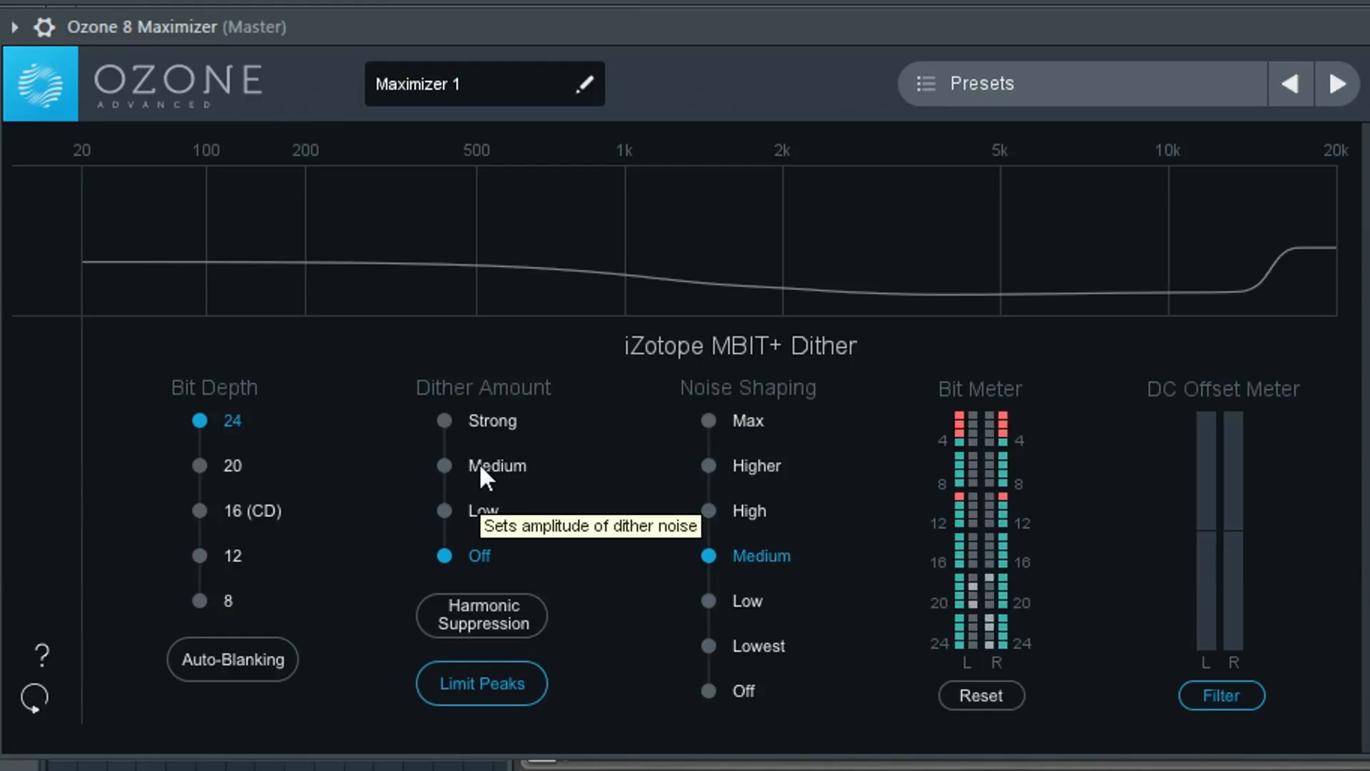
- Set the dither amount to Strong and the noise shaping to Max, and switch the Maximizer's dither off
{"action": "left_click", "coordinate": [478, 421]}
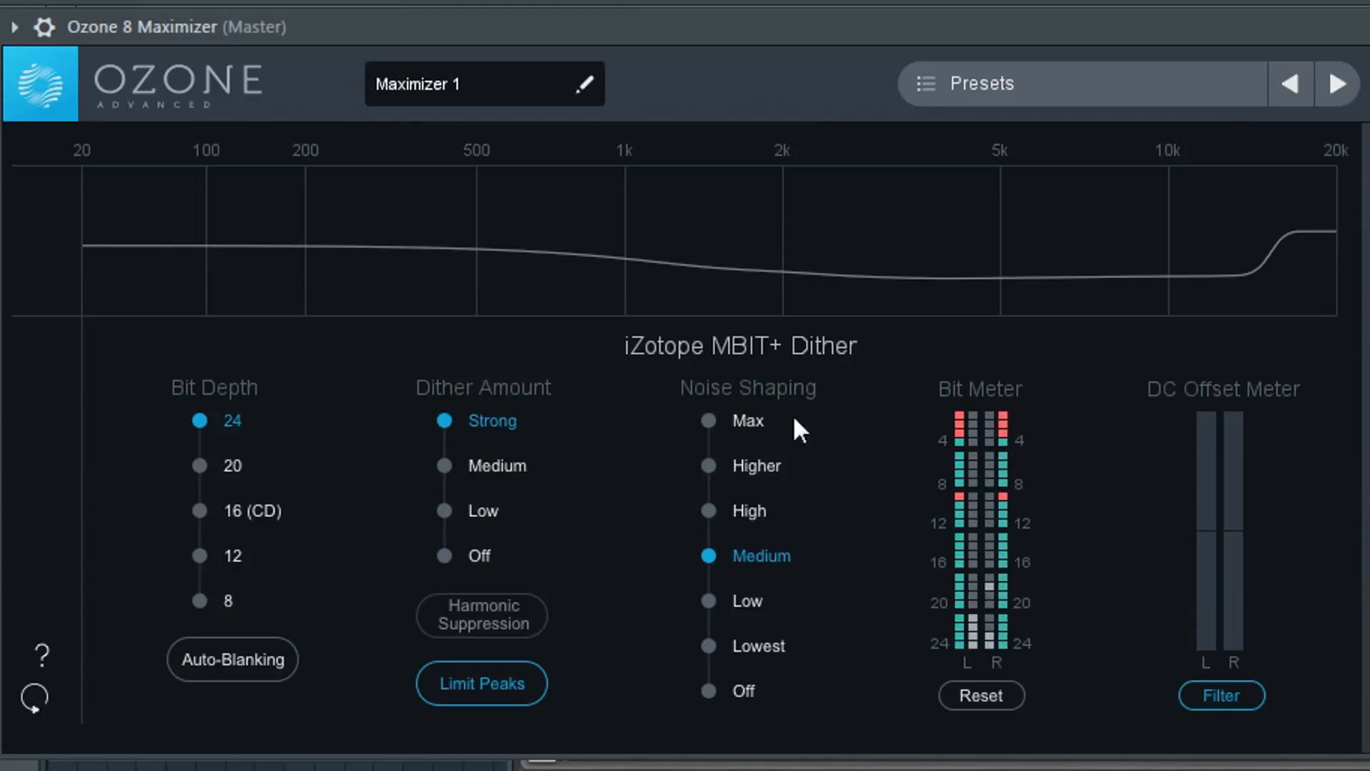
{"action": "left_click", "coordinate": [743, 421]}
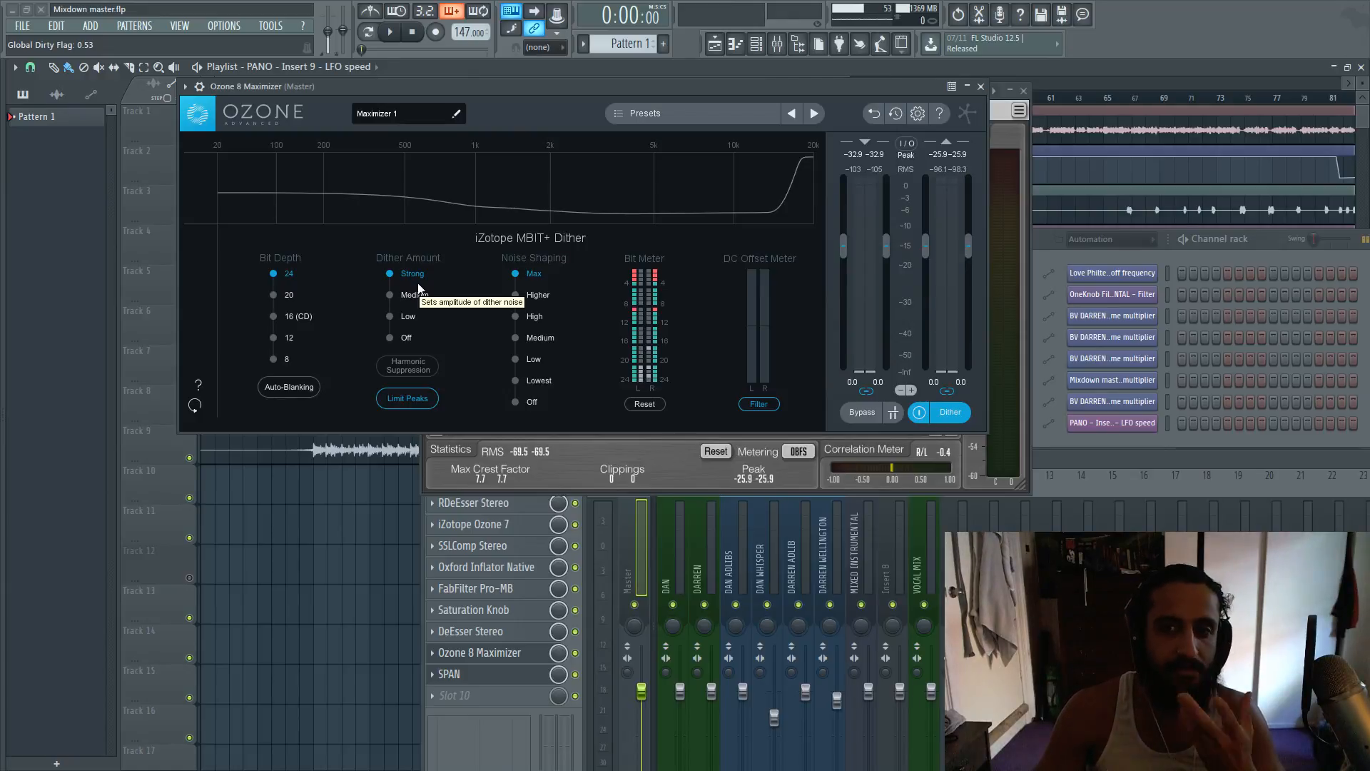
{"action": "left_click", "coordinate": [950, 418]}
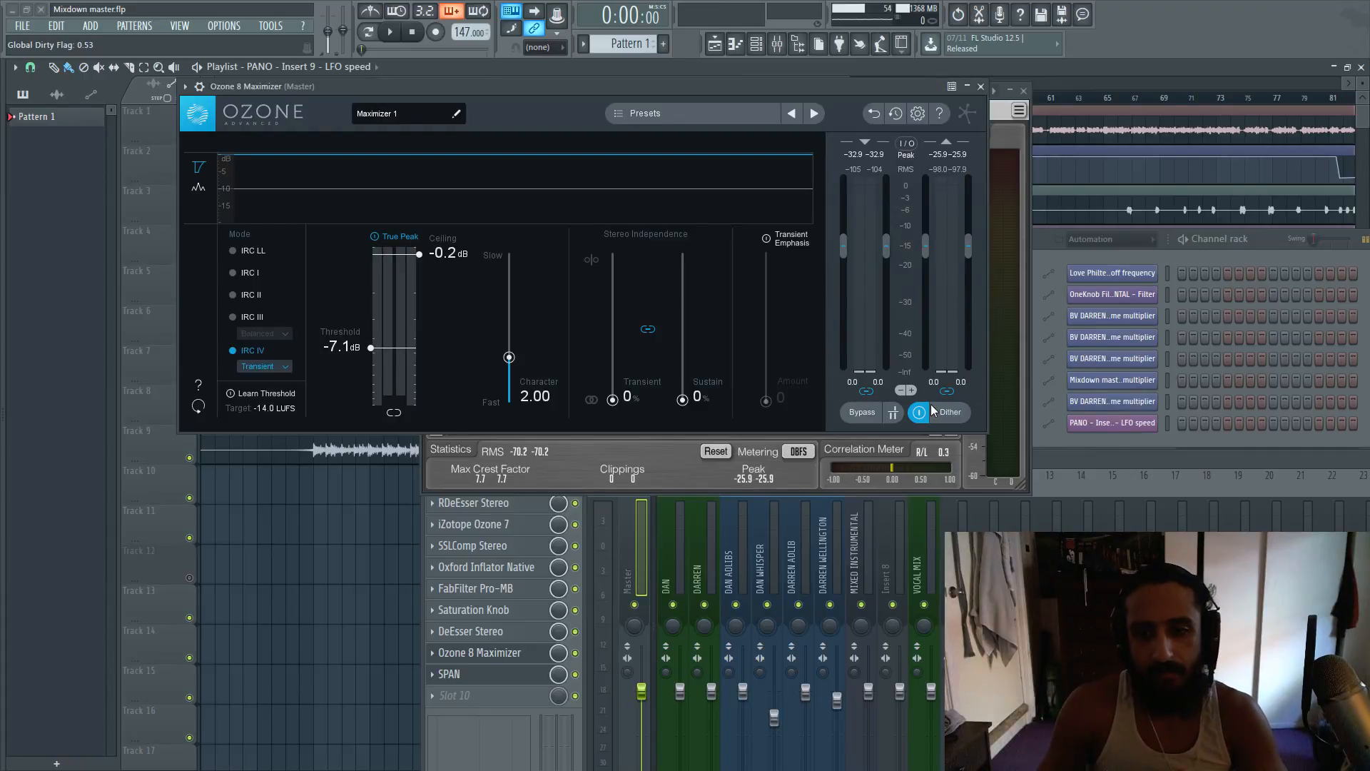
{"action": "left_click", "coordinate": [946, 412]}
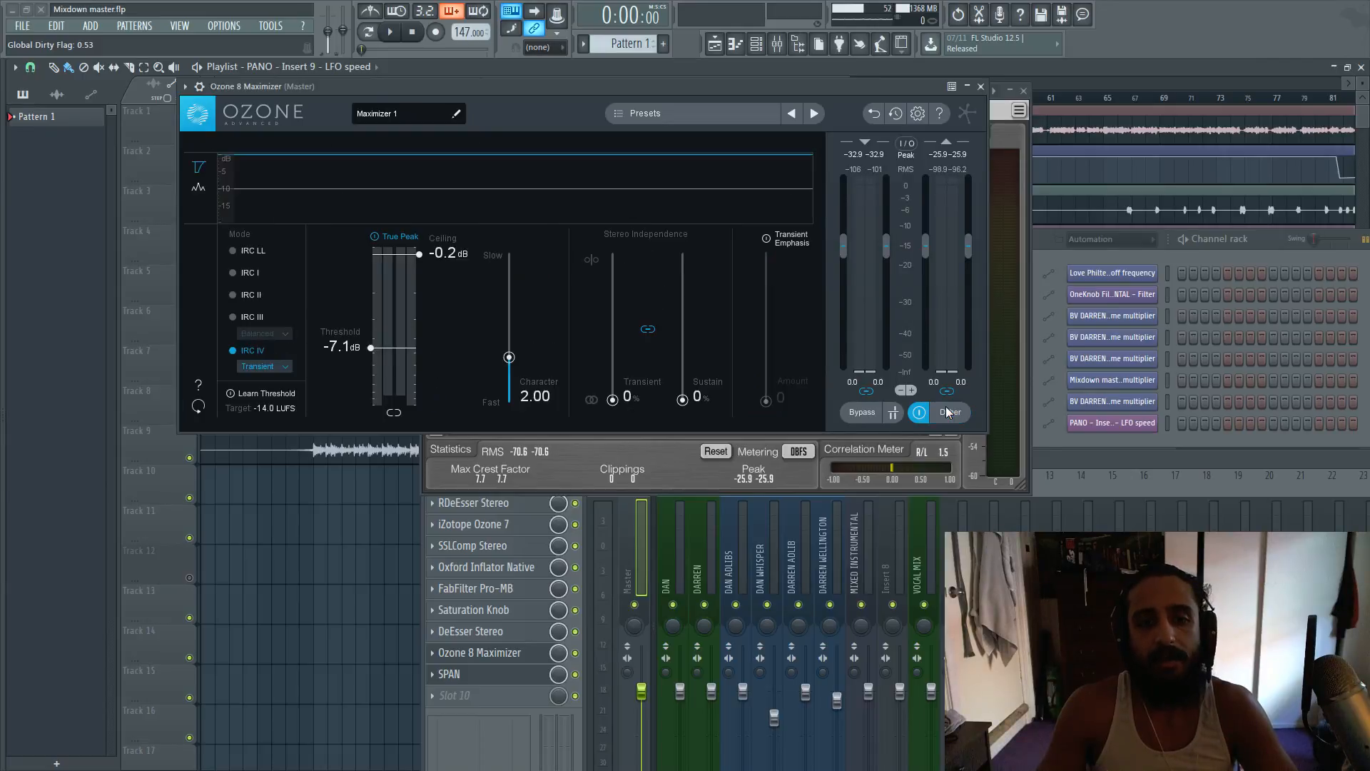
{"action": "left_click", "coordinate": [949, 412]}
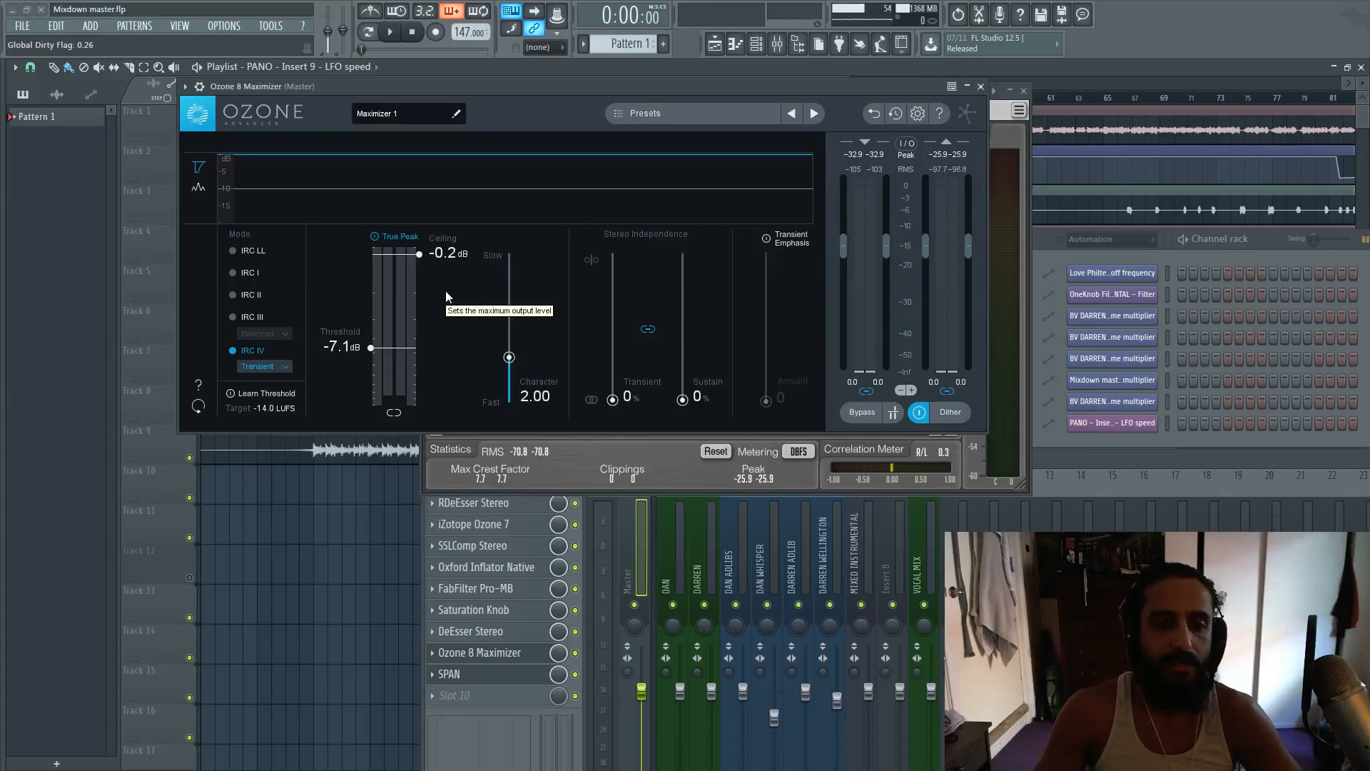
- Try the Maximizer's output ceiling at -0.1 dB and -0.3 dB, and return it to -0.2 dB
{"action": "left_click", "coordinate": [447, 254]}
{"action": "type", "text": "-0.1"}
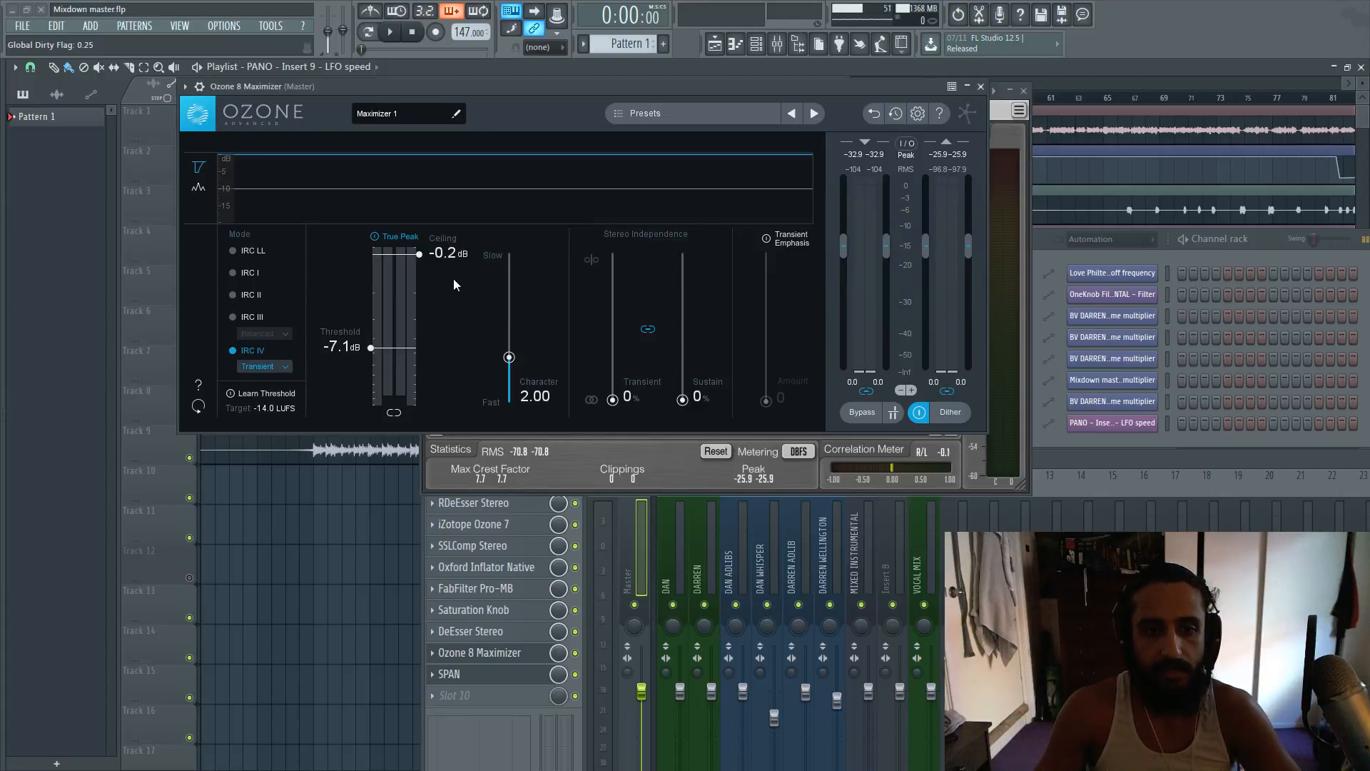
{"action": "key", "text": "Return"}
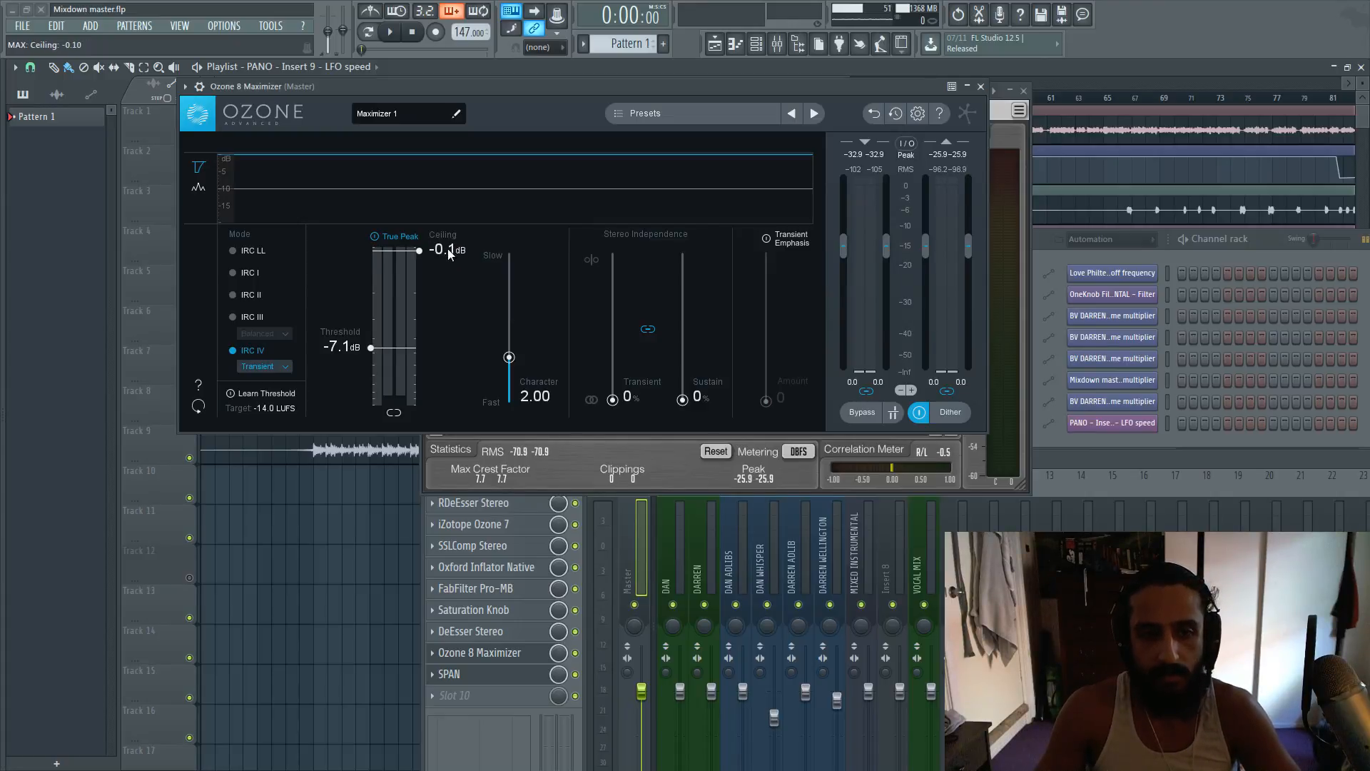
{"action": "left_click_drag", "start_coordinate": [449, 255], "coordinate": [445, 258]}
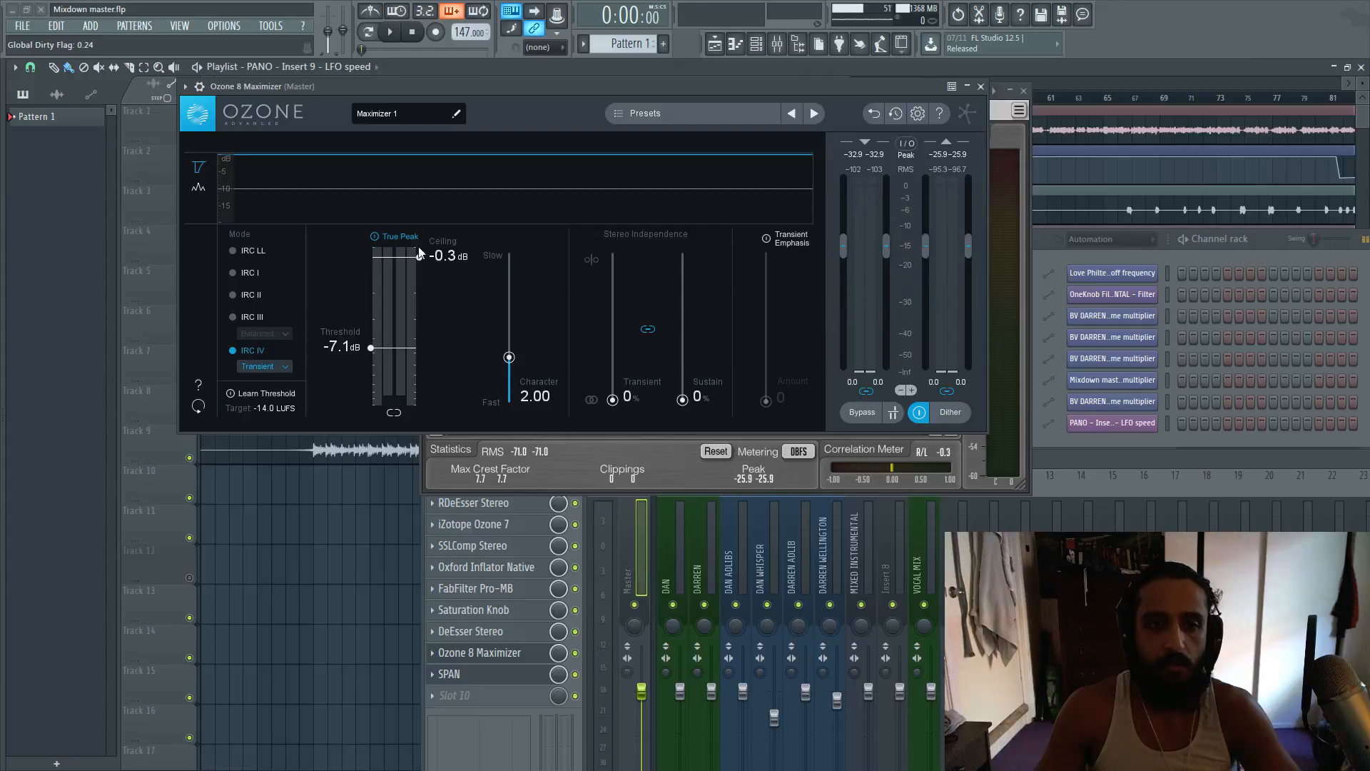
{"action": "left_click_drag", "start_coordinate": [452, 256], "coordinate": [451, 253]}
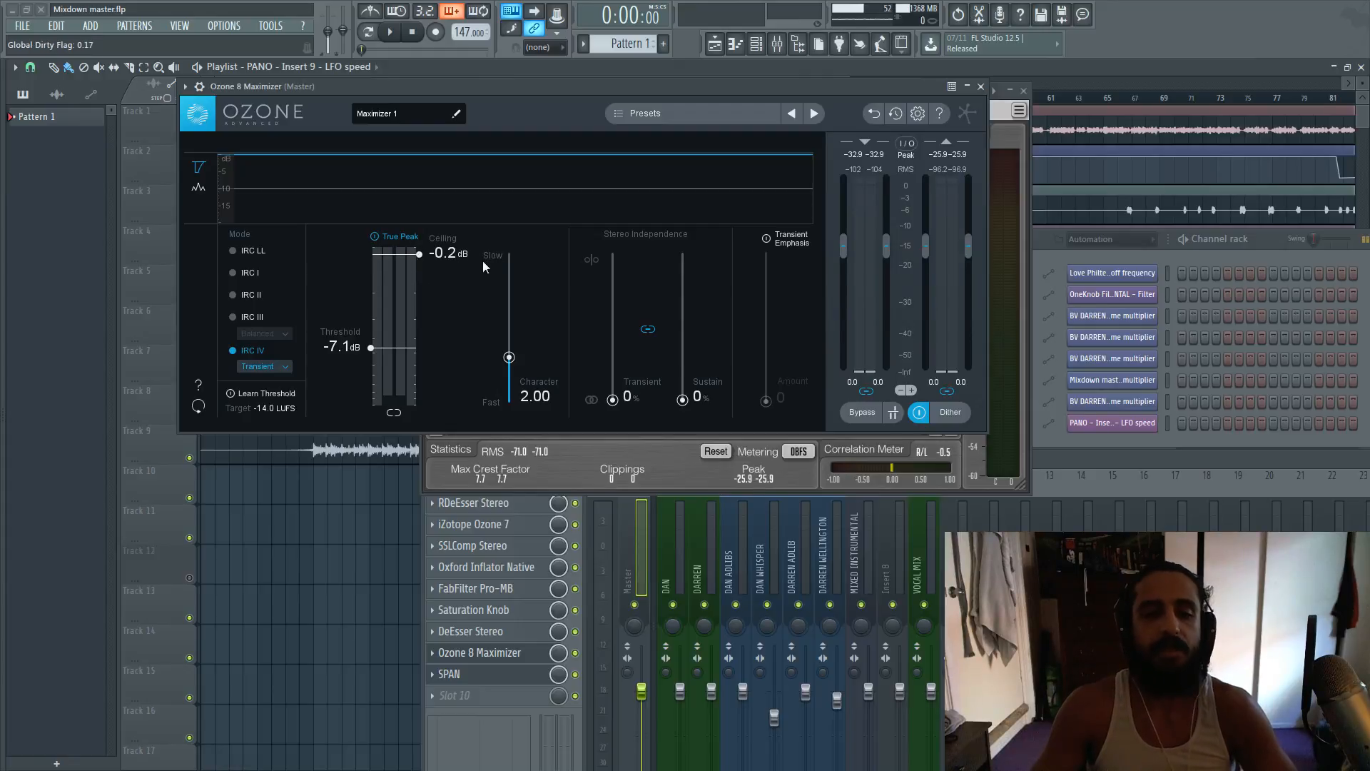